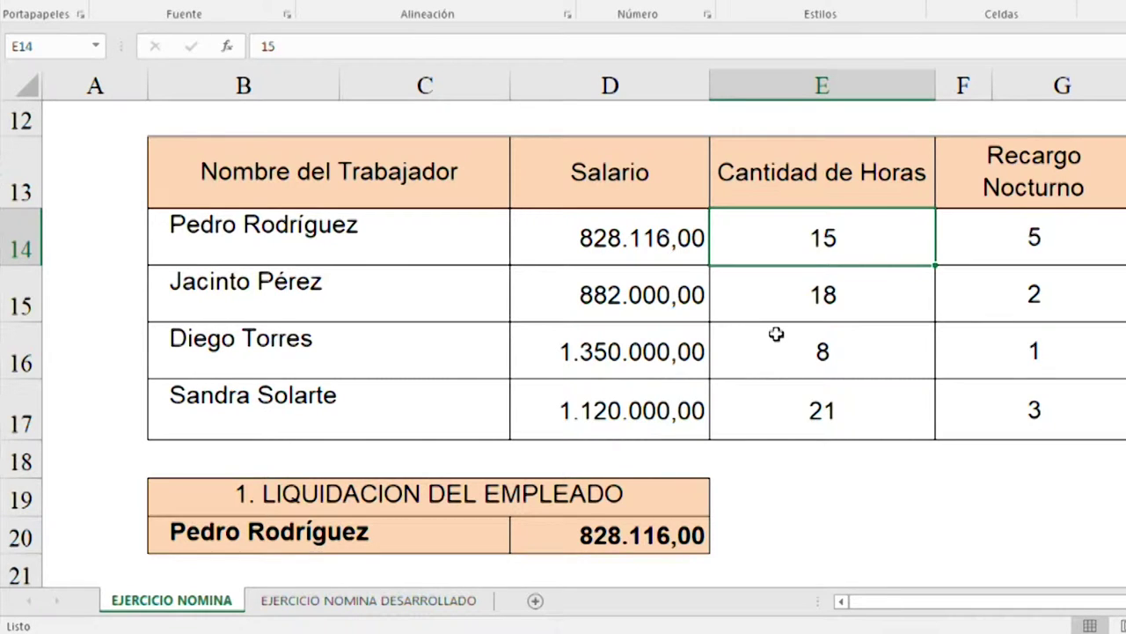
Check the first worker's salary and number of hours in the employee table
click(642, 243)
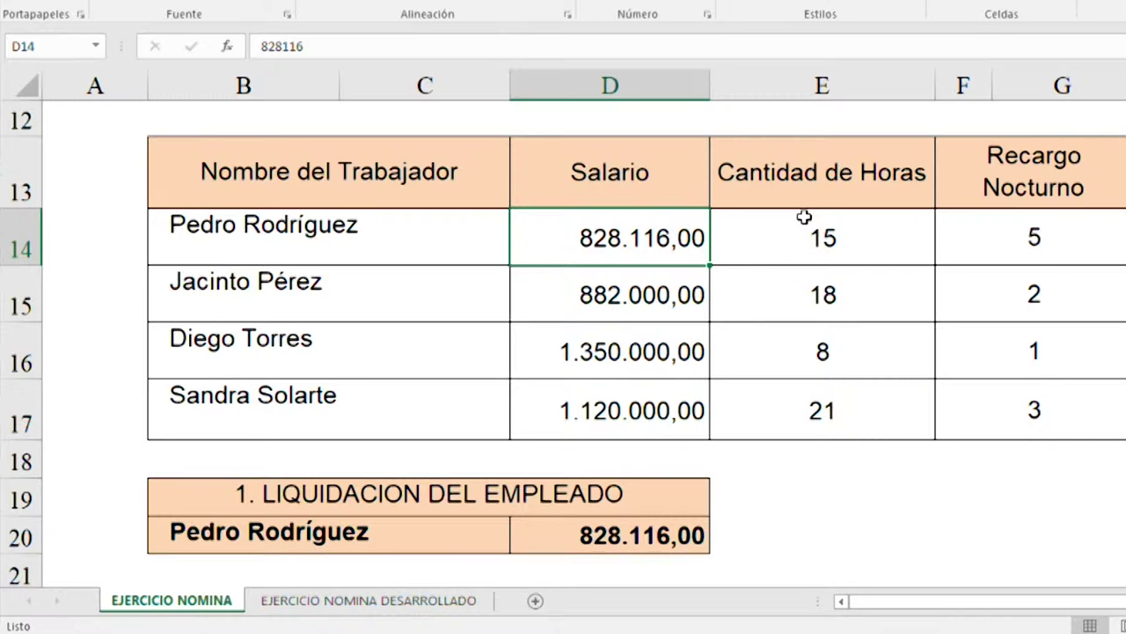
key(Down)
key(Up)
click(818, 236)
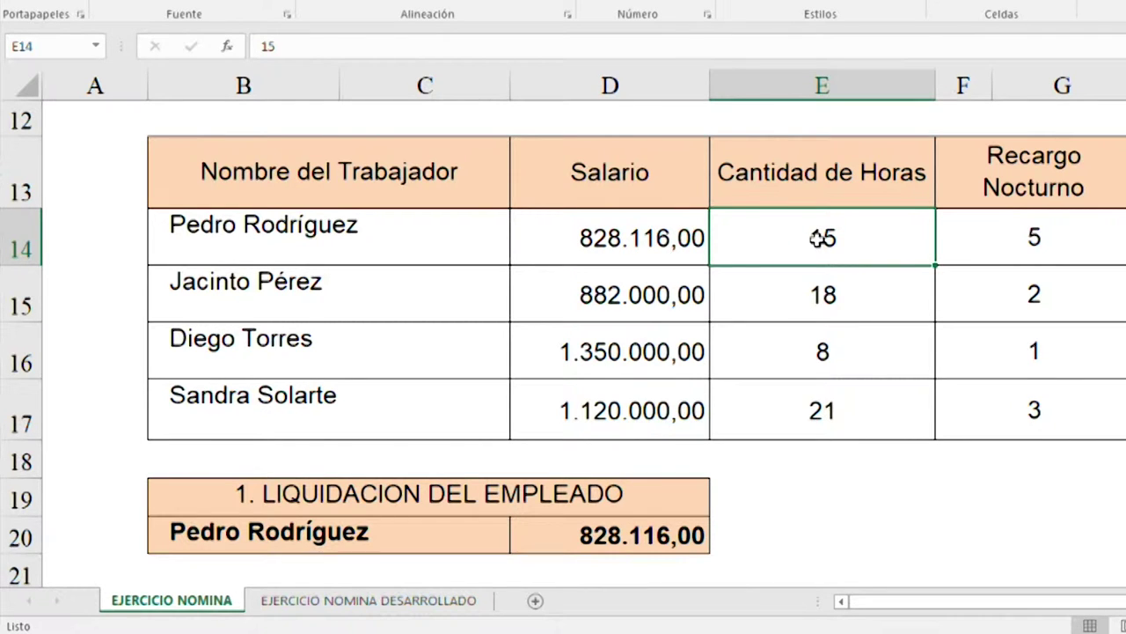
Enter the formula =+D20 in E22 so the employee's salary becomes the numerator of the ordinary hour value
scroll(724, 211, down, 2)
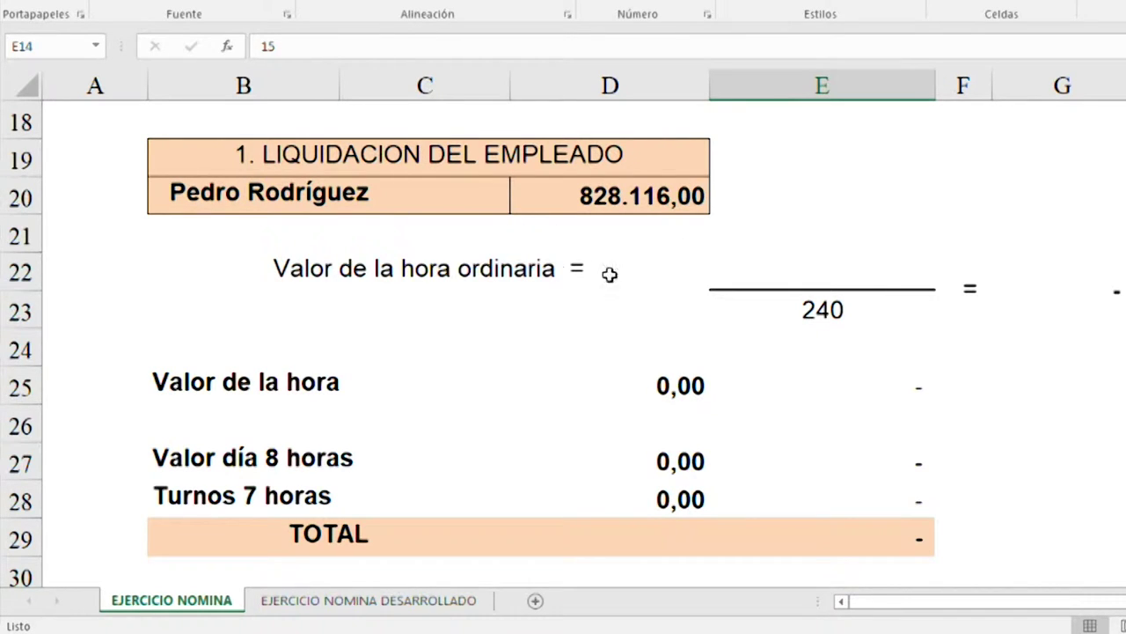
click(756, 274)
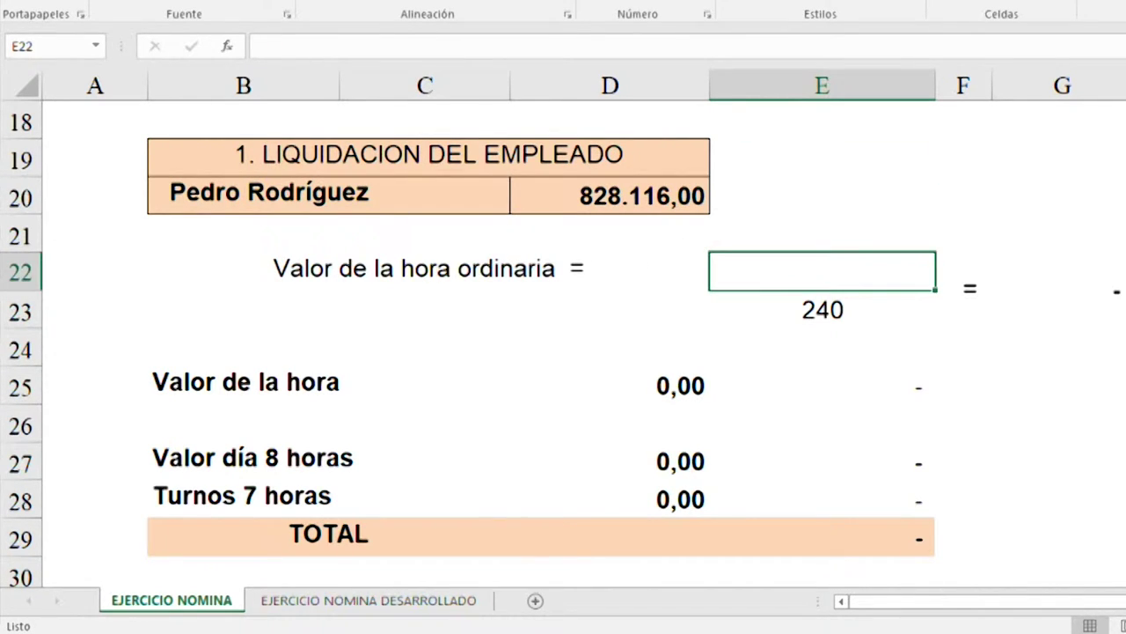
key(F2)
text(+)
key(Up)
key(Up)
key(Left)
key(ctrl+Return)
key(Down)
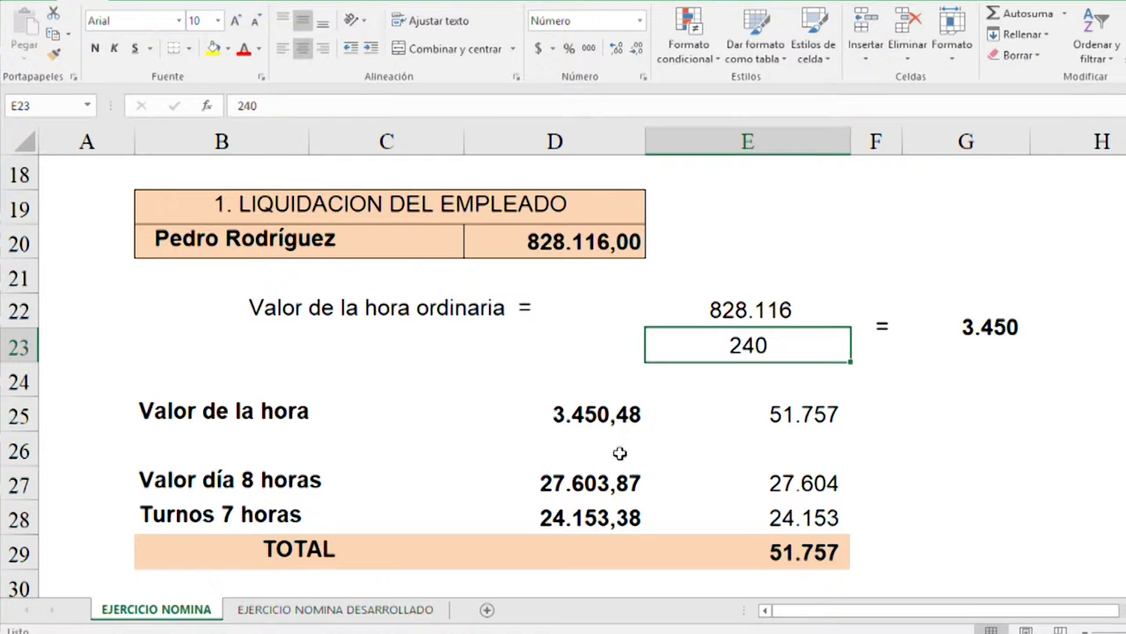
Review the 8-hour day formula in D27, the worker table and the surcharge section of the first settlement
click(616, 484)
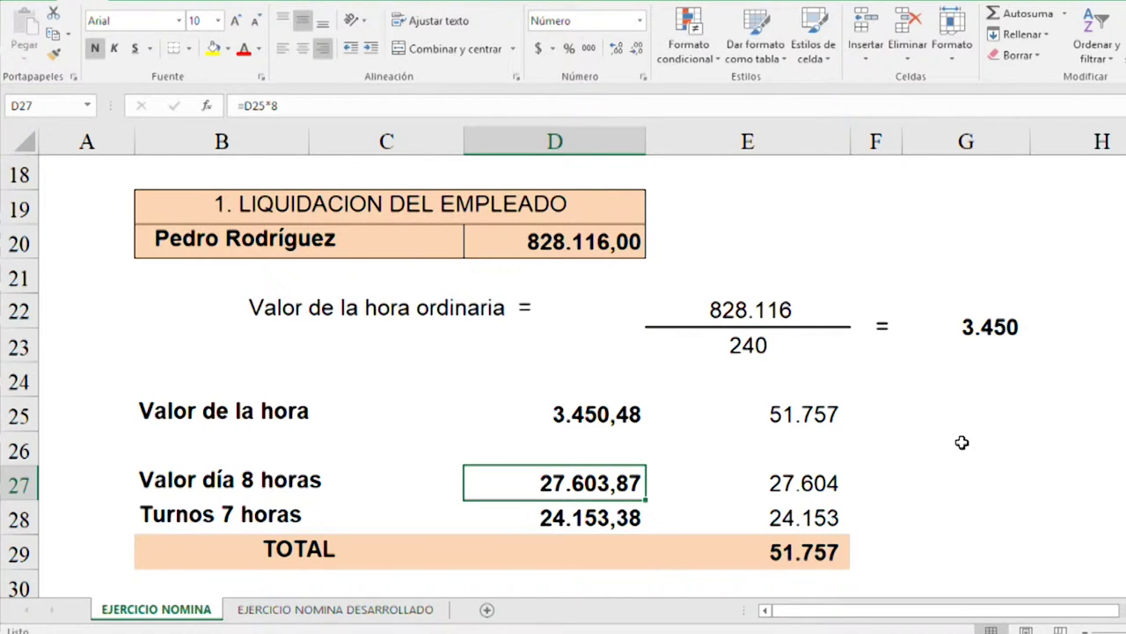
scroll(962, 443, up, 5)
scroll(933, 444, down, 2)
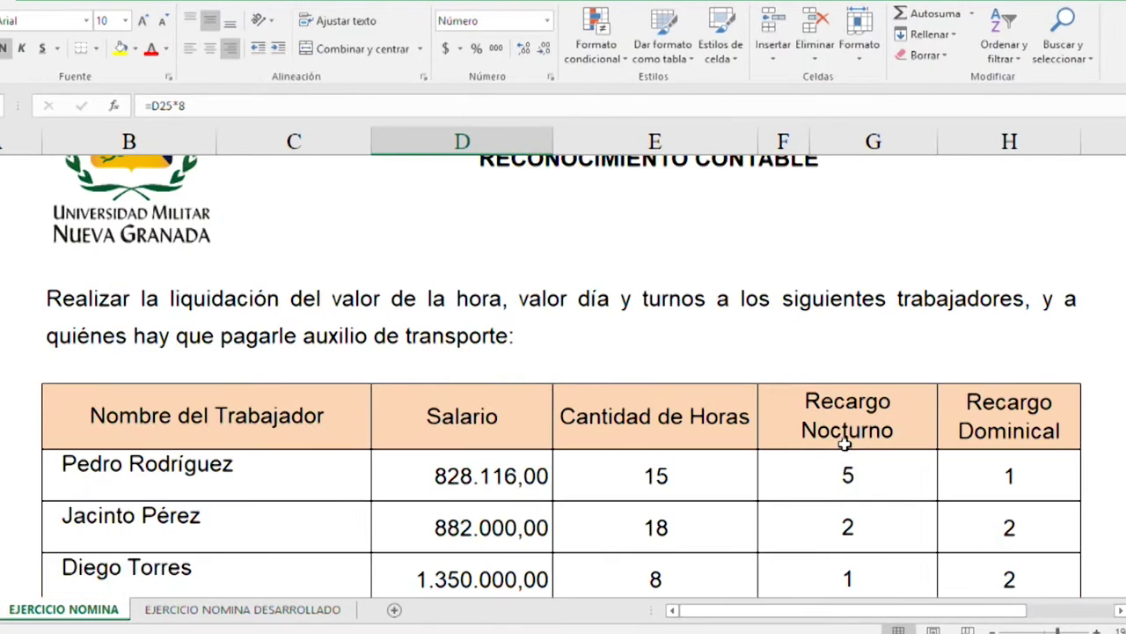
scroll(840, 445, down, 8)
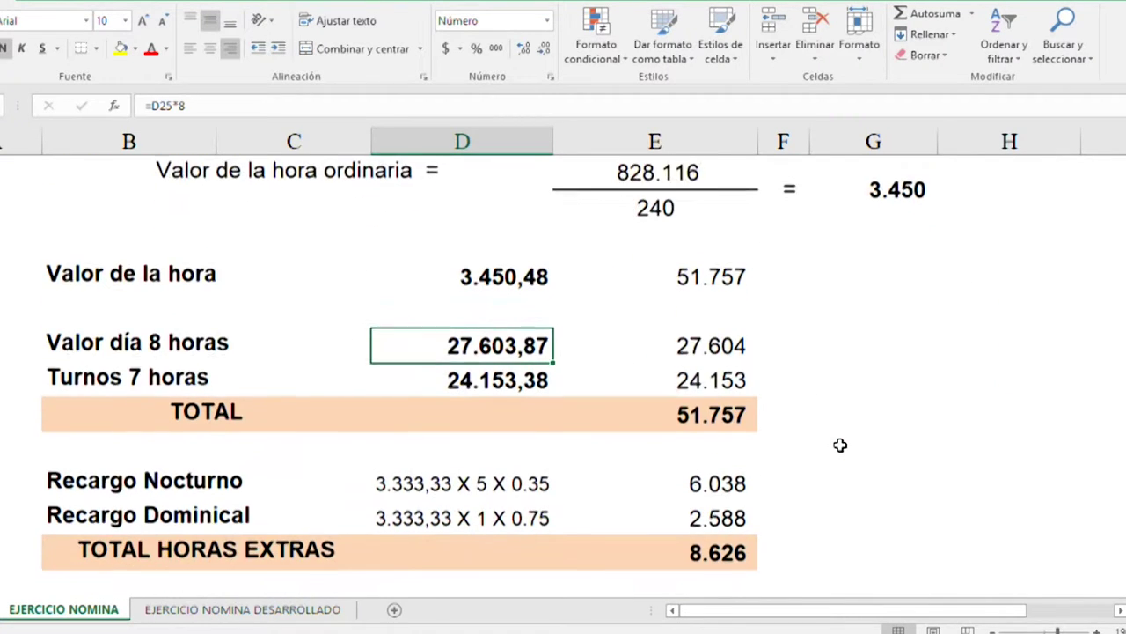
scroll(838, 446, down, 3)
scroll(837, 445, up, 6)
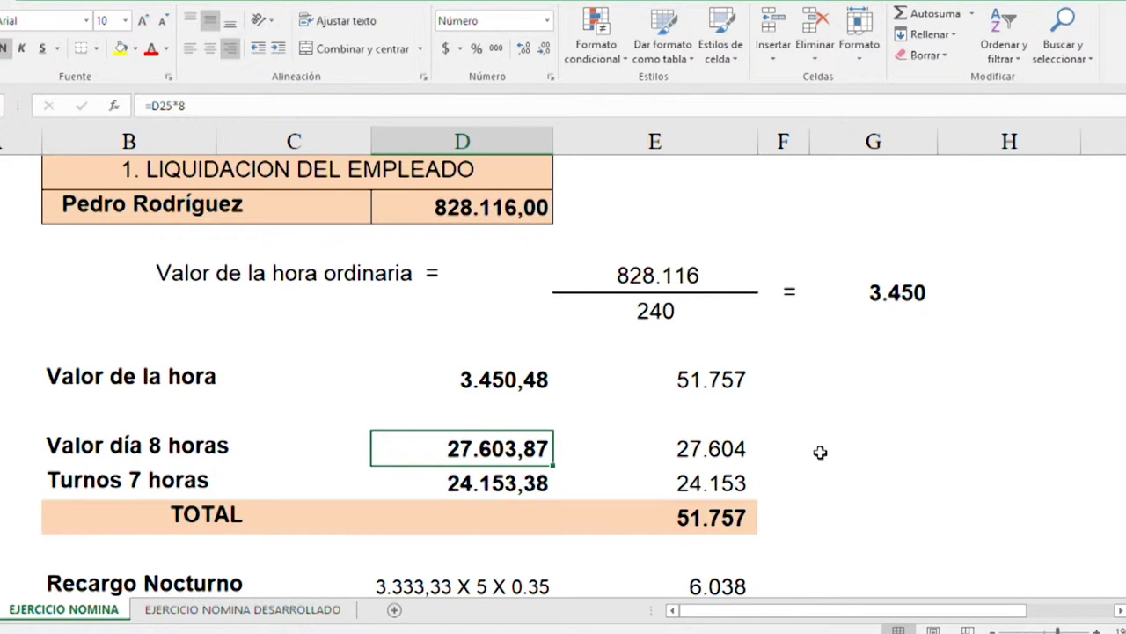
text(=)
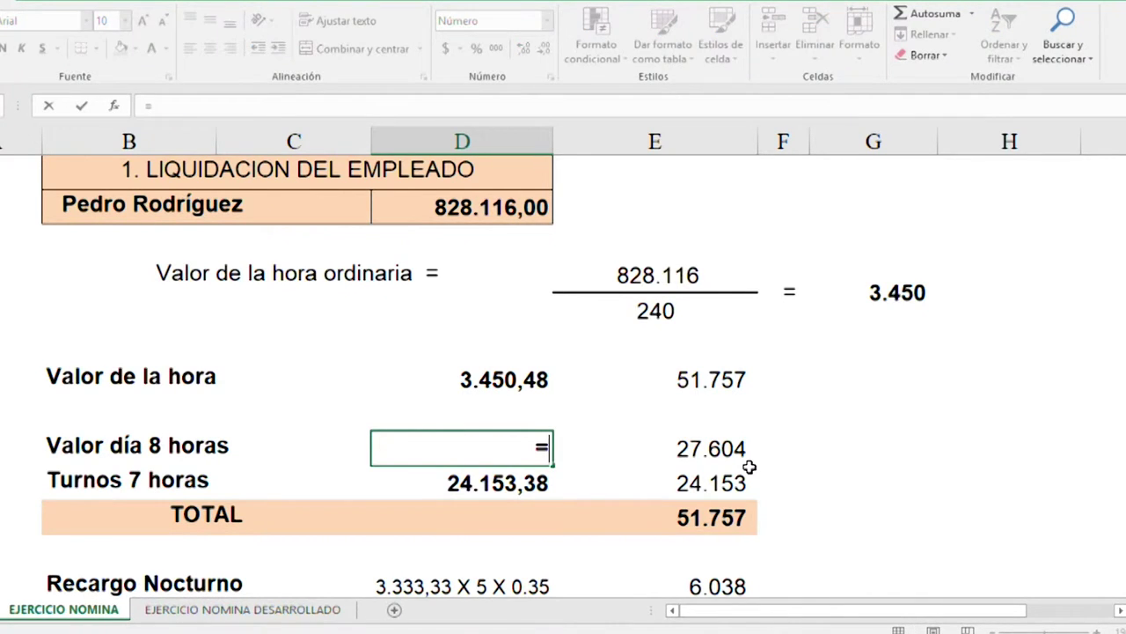
key(Up)
key(Up)
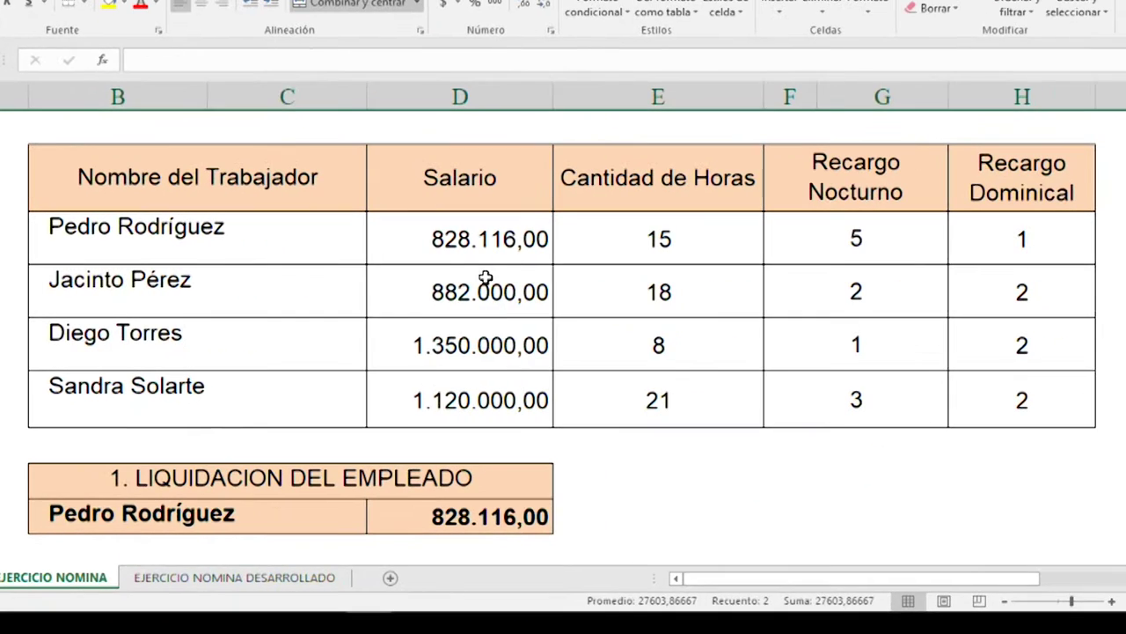
Examine the first worker's salary, the ordinary hour calculation in E22 and E23, and the hour value row of the settlement
click(482, 243)
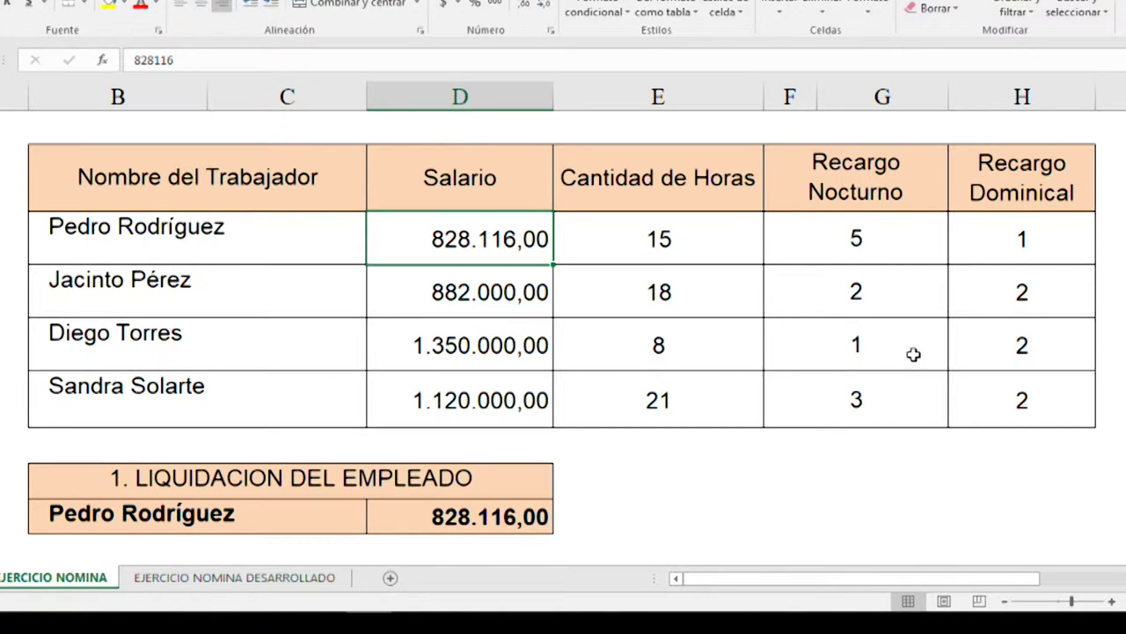
scroll(925, 364, down, 2)
scroll(925, 364, up, 3)
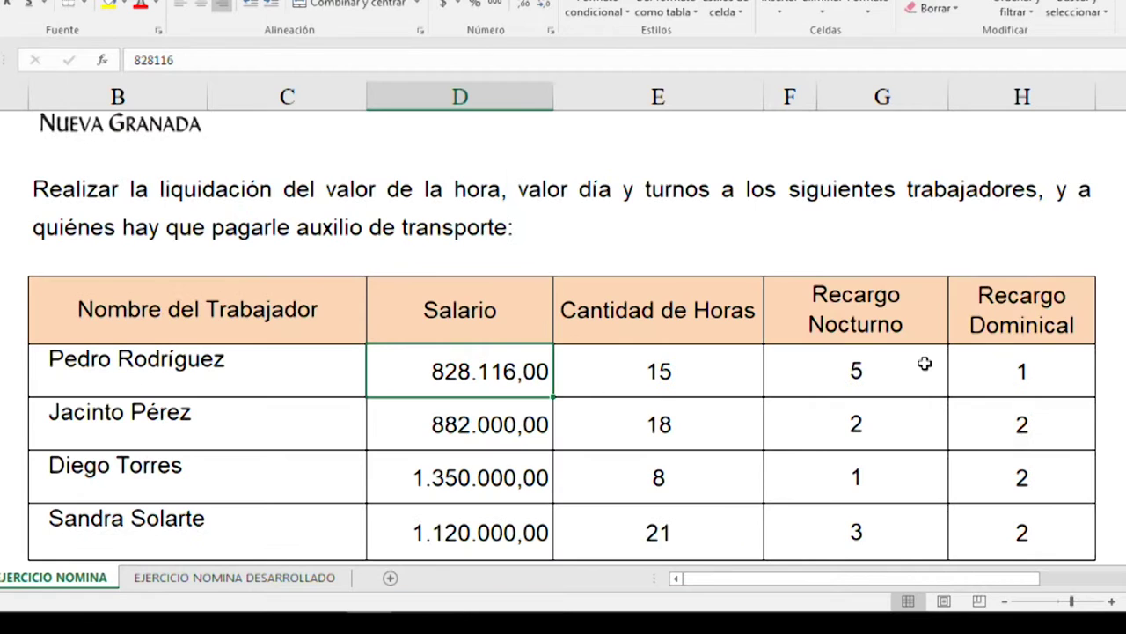
scroll(924, 361, down, 1)
scroll(920, 362, down, 3)
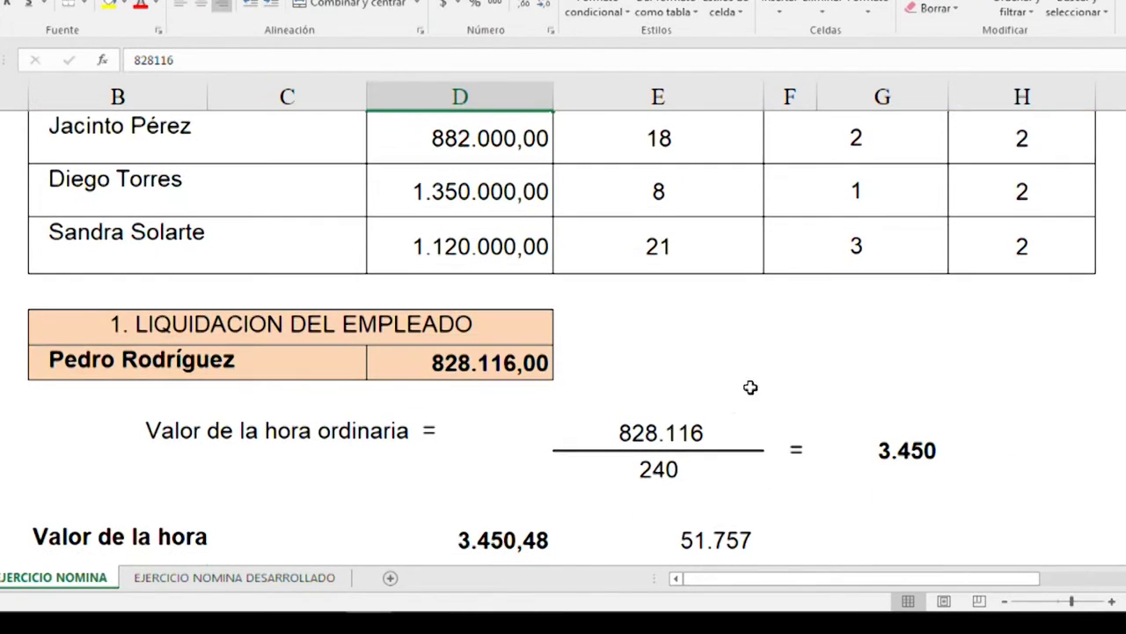
click(691, 428)
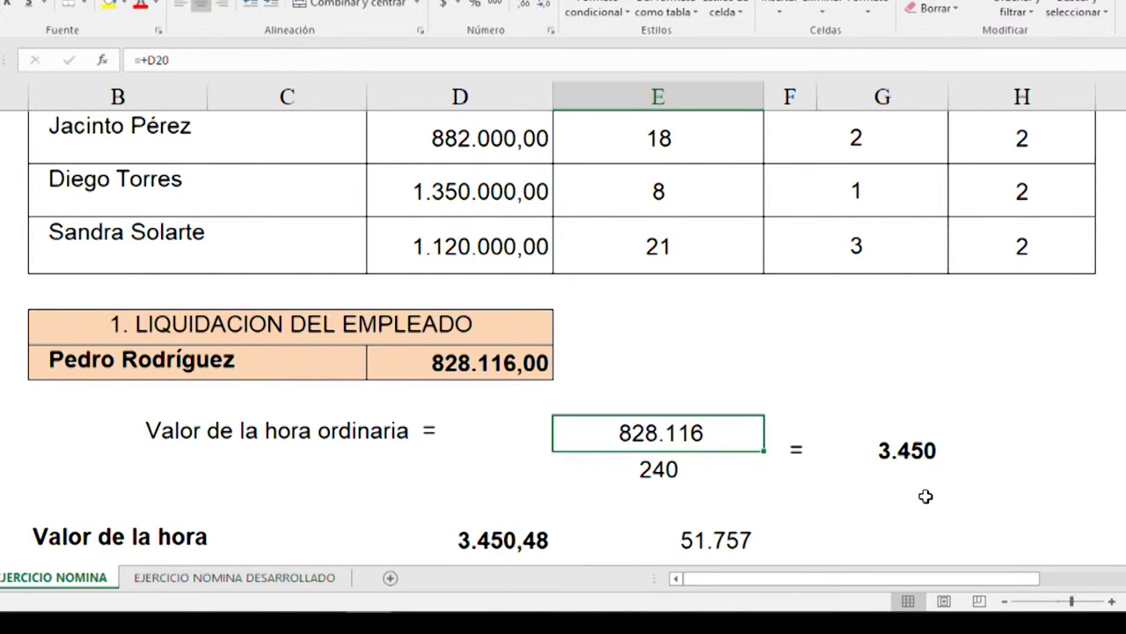
key(Down)
key(Down)
key(Down)
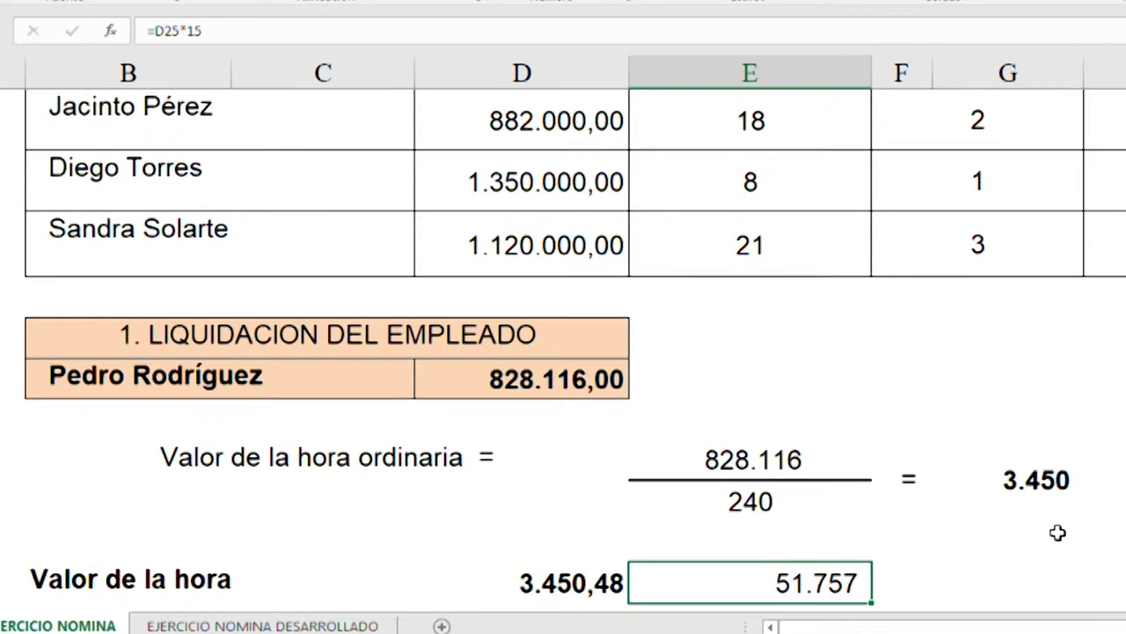
key(Up)
key(Up)
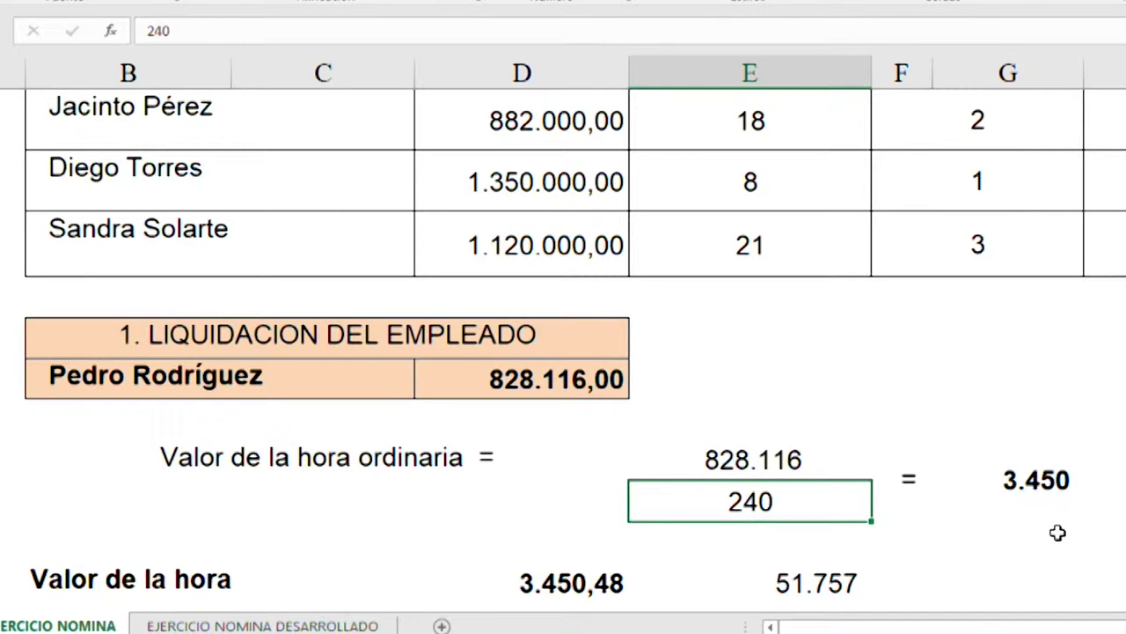
key(Up)
scroll(885, 430, down, 1)
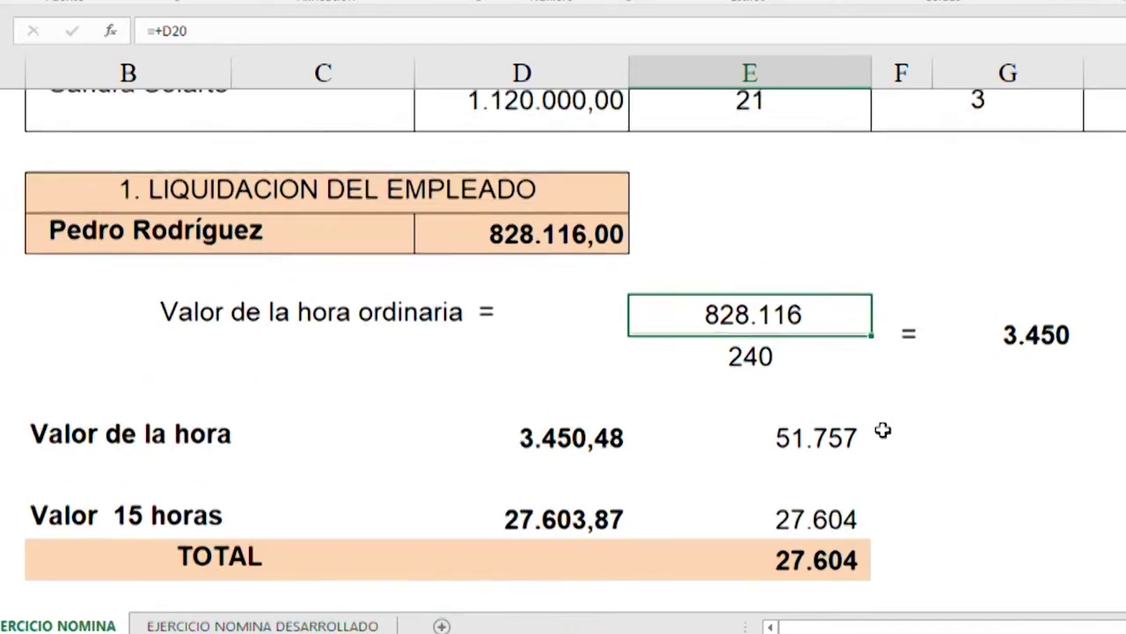
scroll(881, 430, down, 1)
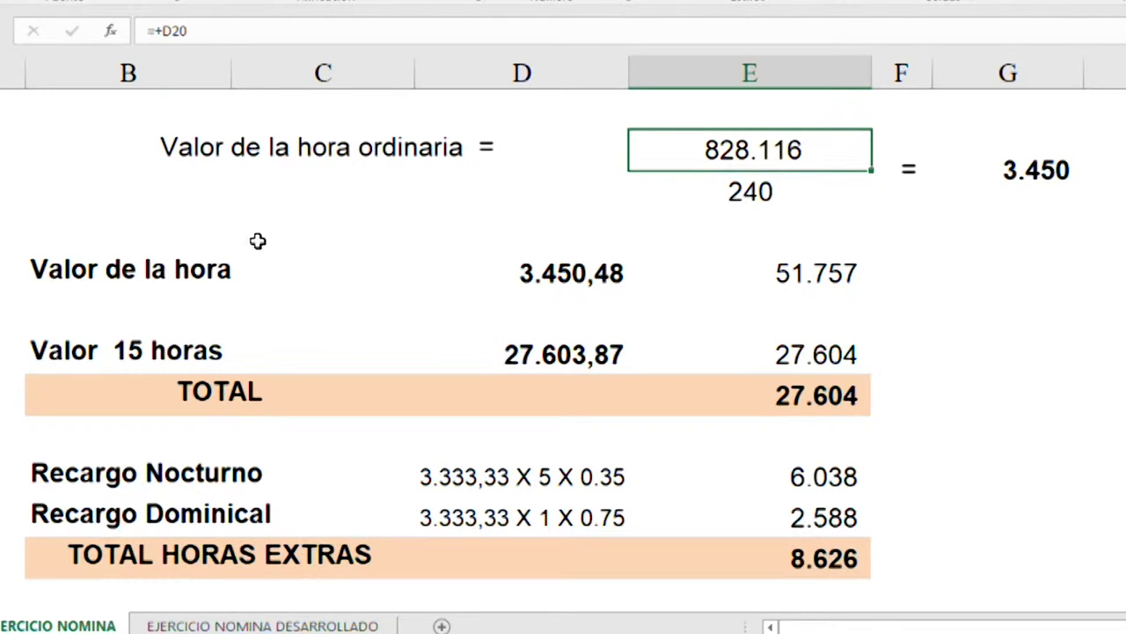
click(218, 266)
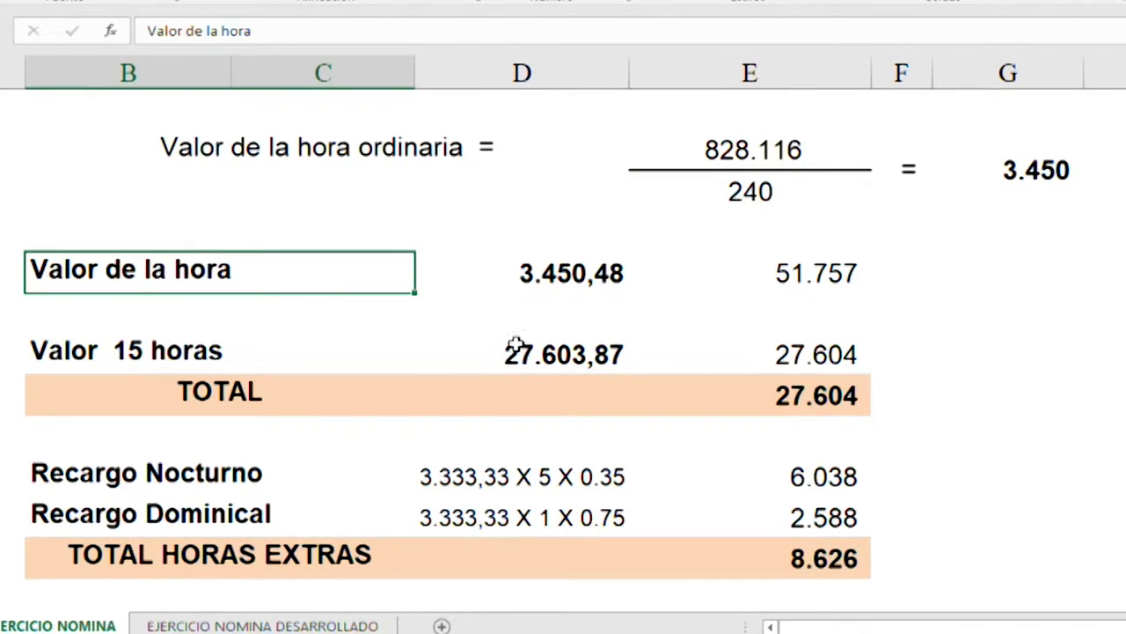
Change the 15-hour value formula in D27 to =D25*15
click(554, 352)
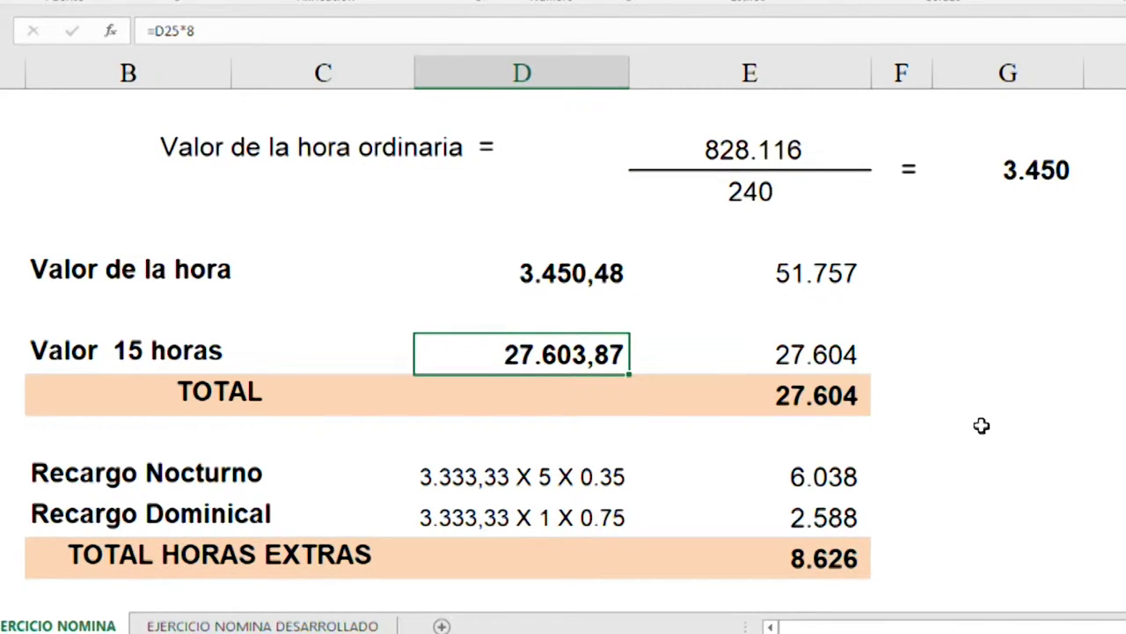
key(F2)
key(BackSpace)
text(15)
key(Return)
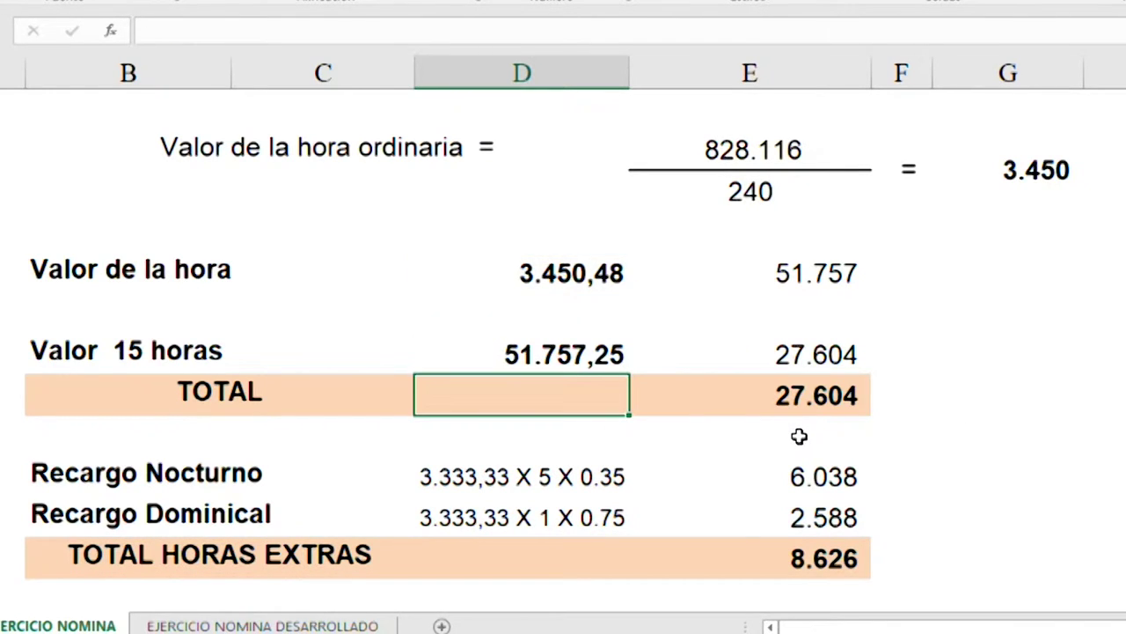
Replace the formula in E27 with +D27 so the amount column takes the 15-hour value
click(795, 355)
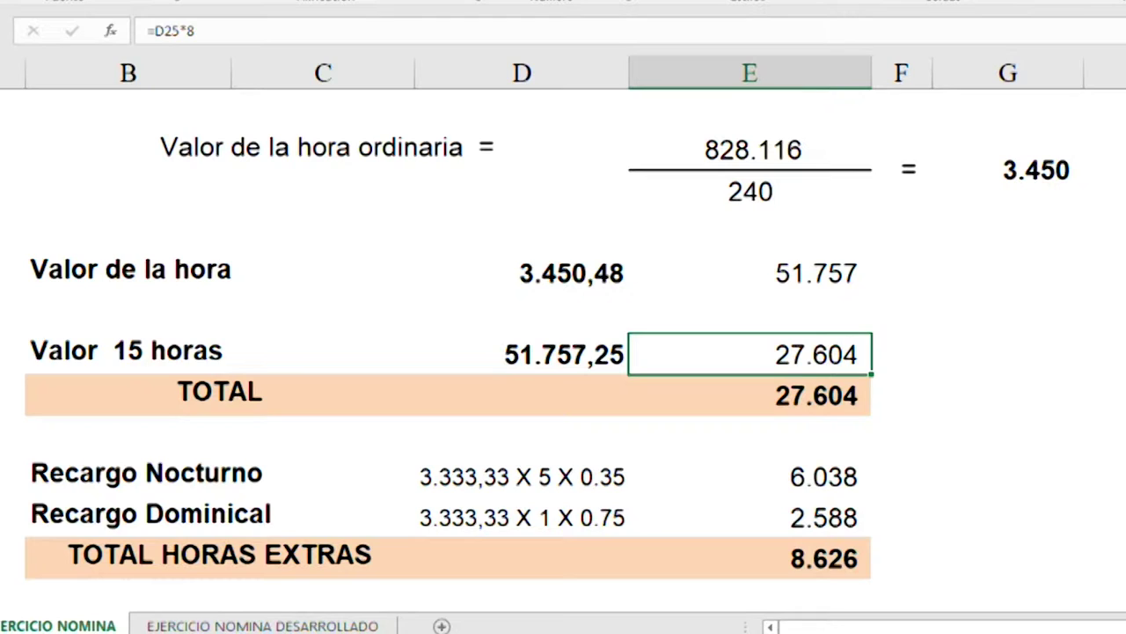
text(+)
key(Left)
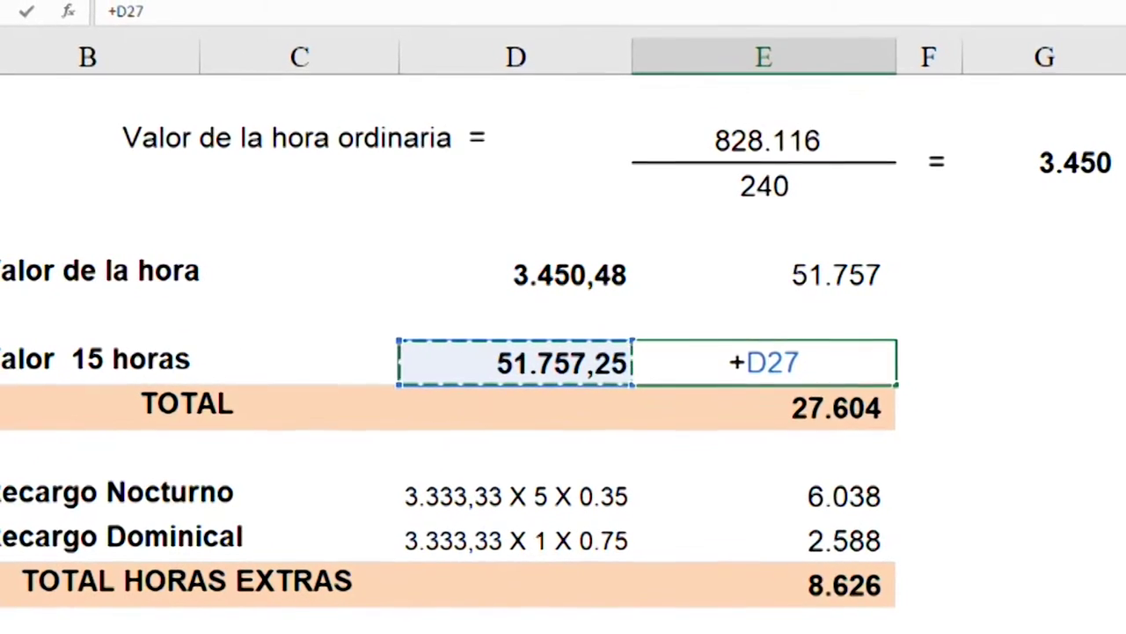
key(Return)
scroll(563, 352, down, 2)
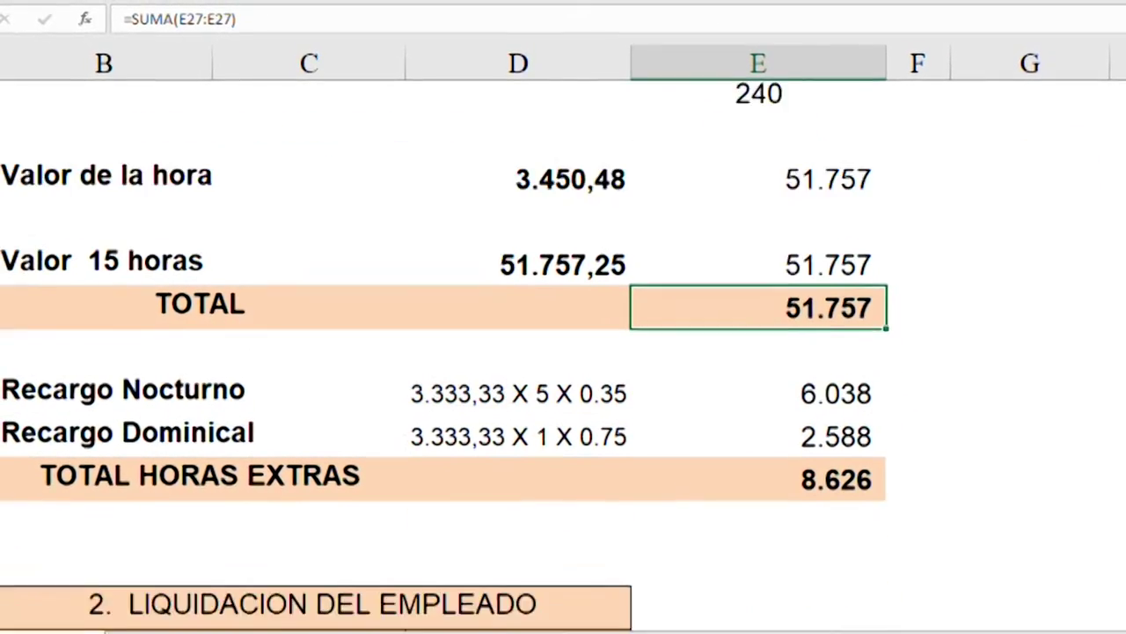
scroll(563, 352, up, 2)
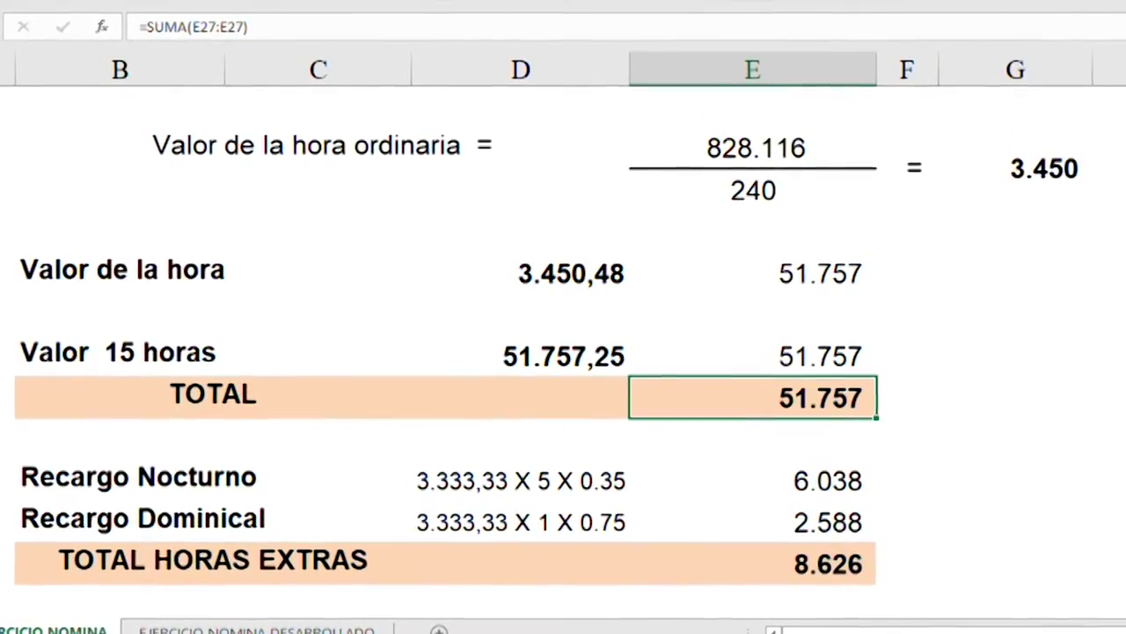
Check the first worker's night surcharge hours in the table against the surcharge rows of the settlement
scroll(563, 352, up, 8)
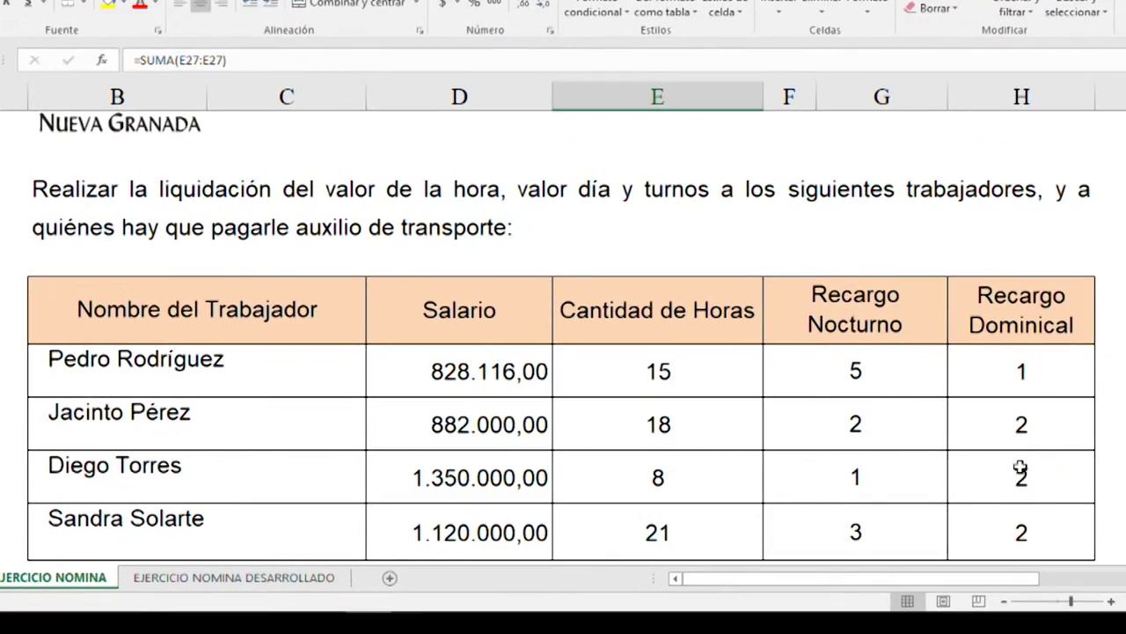
click(867, 372)
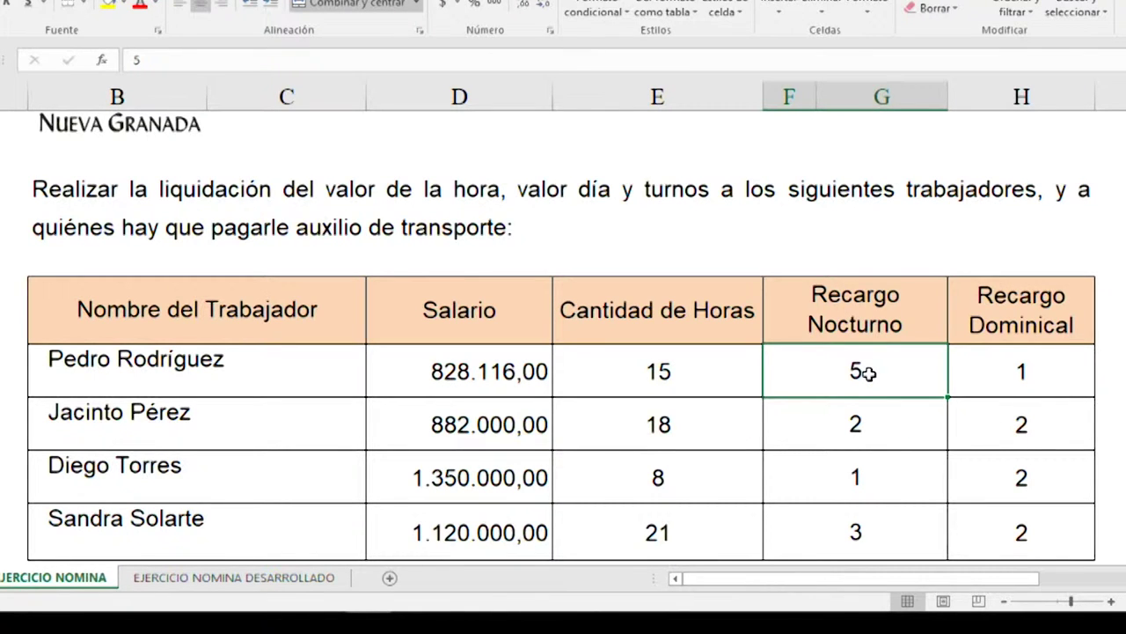
scroll(869, 373, down, 2)
scroll(868, 376, down, 7)
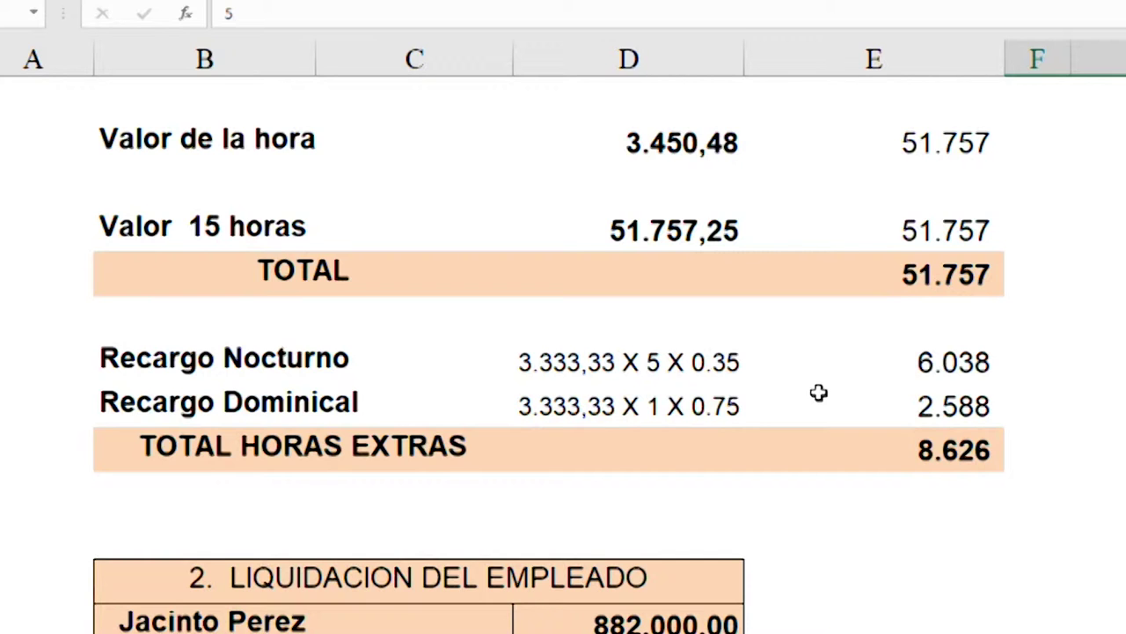
scroll(928, 322, up, 2)
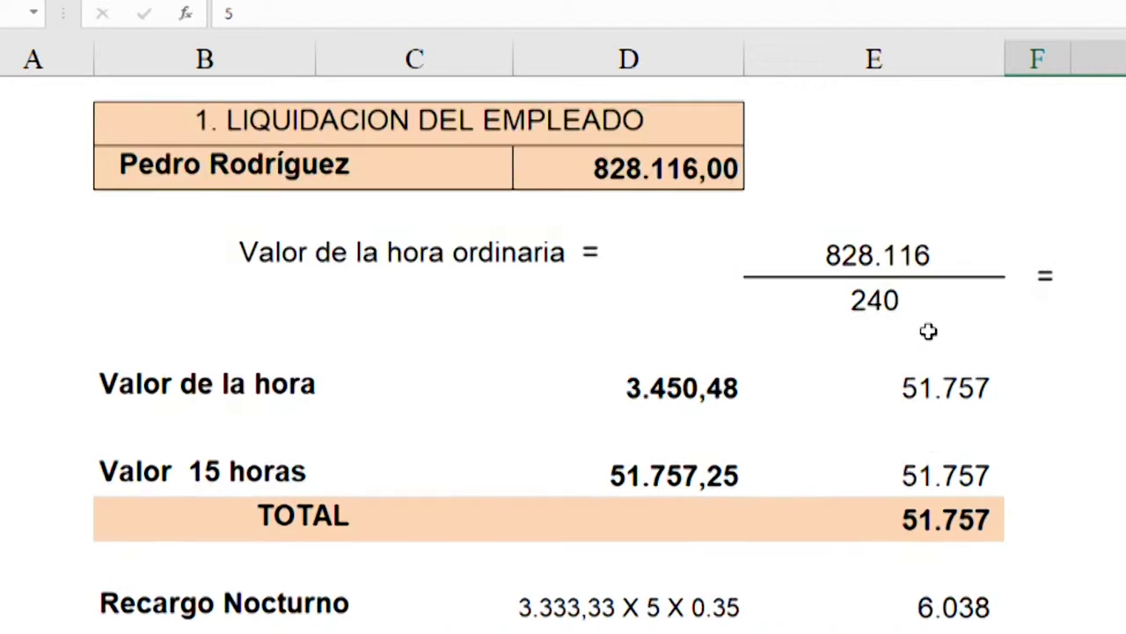
Change the first employee's night surcharge expression in D30 to 3450 X 5 X 0.35
scroll(927, 330, down, 1)
click(568, 491)
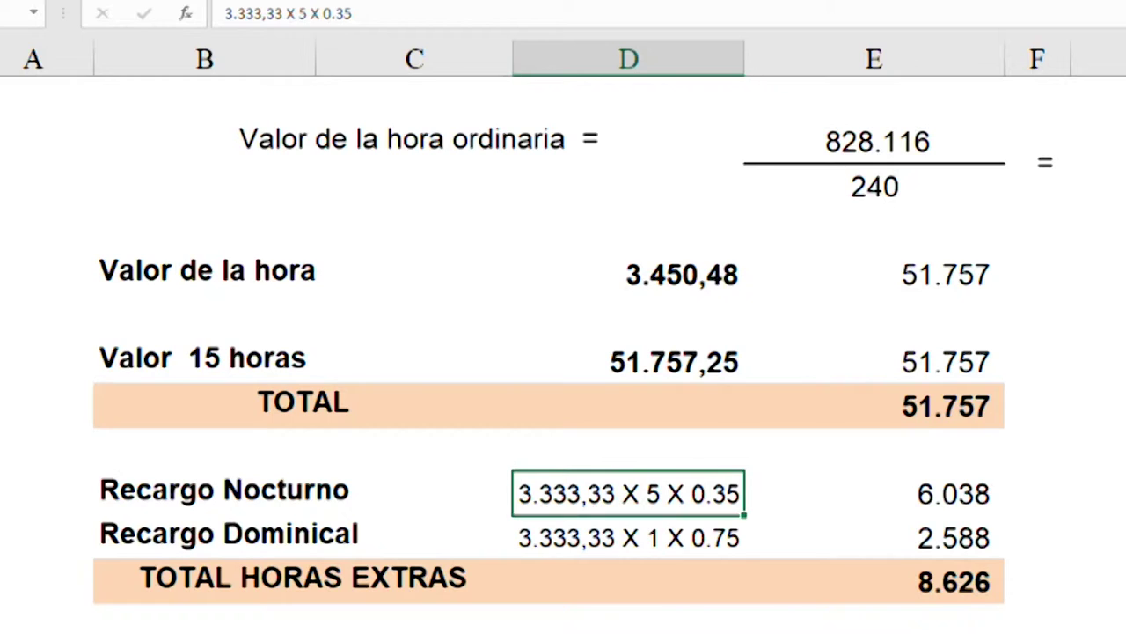
key(F2)
key(Left)
key(Left)
key(Left)
key(Left)
key(Left)
key(Left)
key(Left)
key(Left)
key(Left)
key(Left)
key(Left)
key(Left)
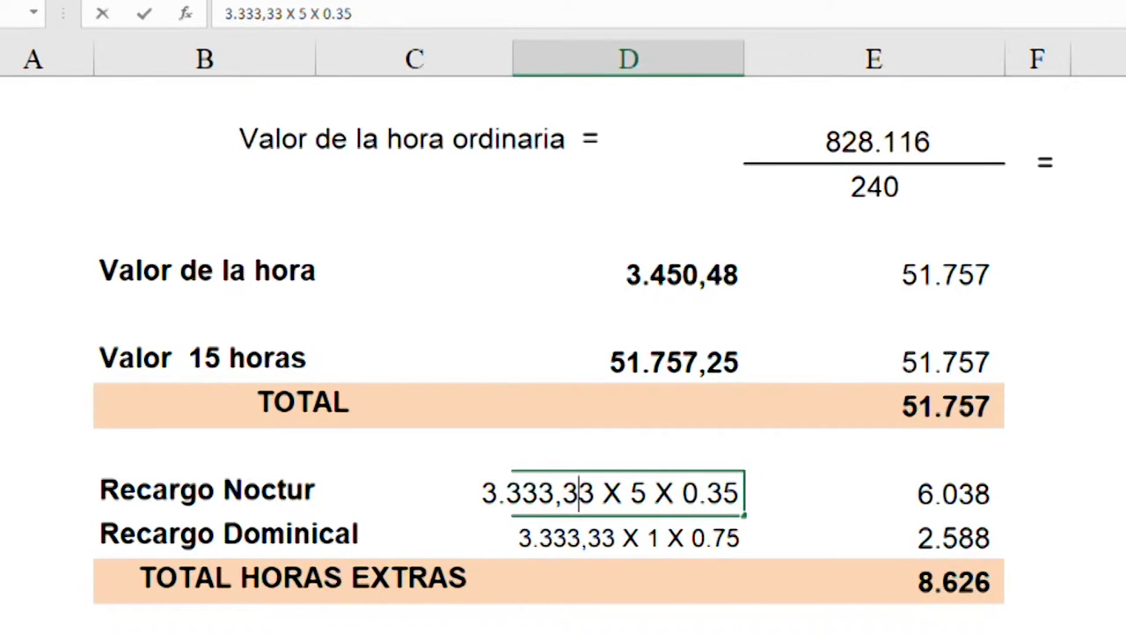
key(shift+Left)
key(shift+Left)
key(shift+Left)
key(shift+Left)
key(shift+Left)
key(shift+Left)
key(shift+Left)
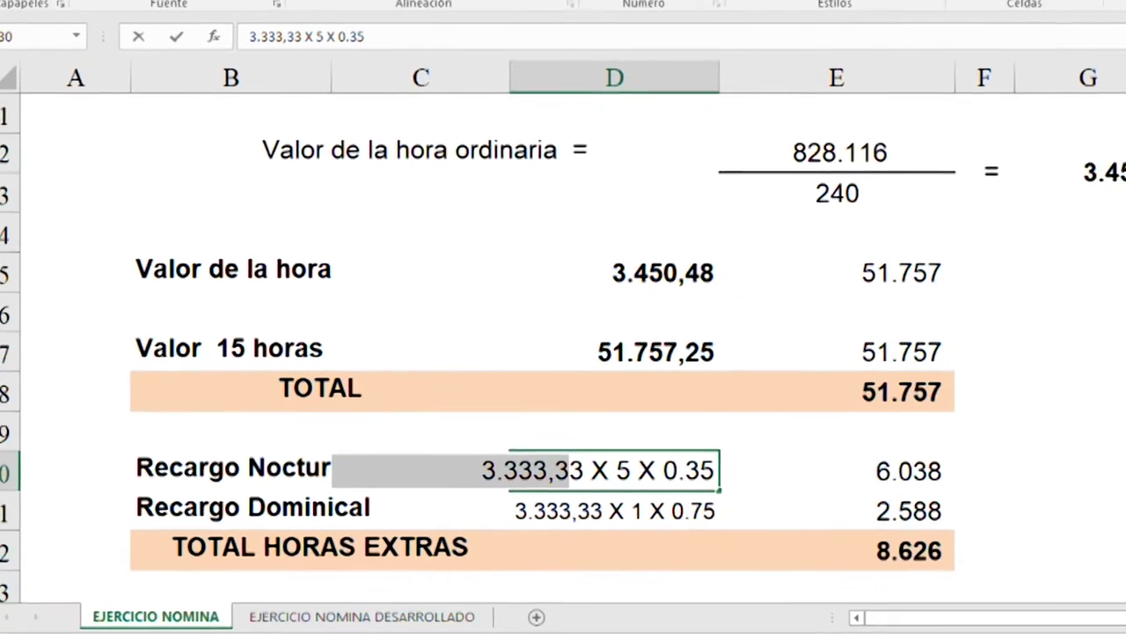
text(34)
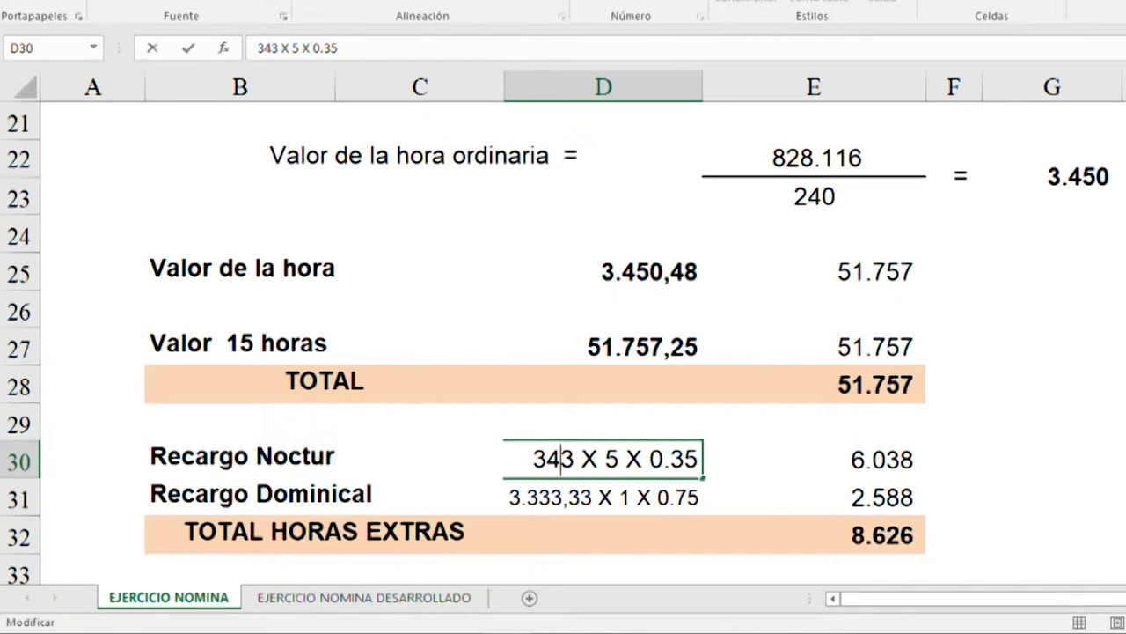
key(BackSpace)
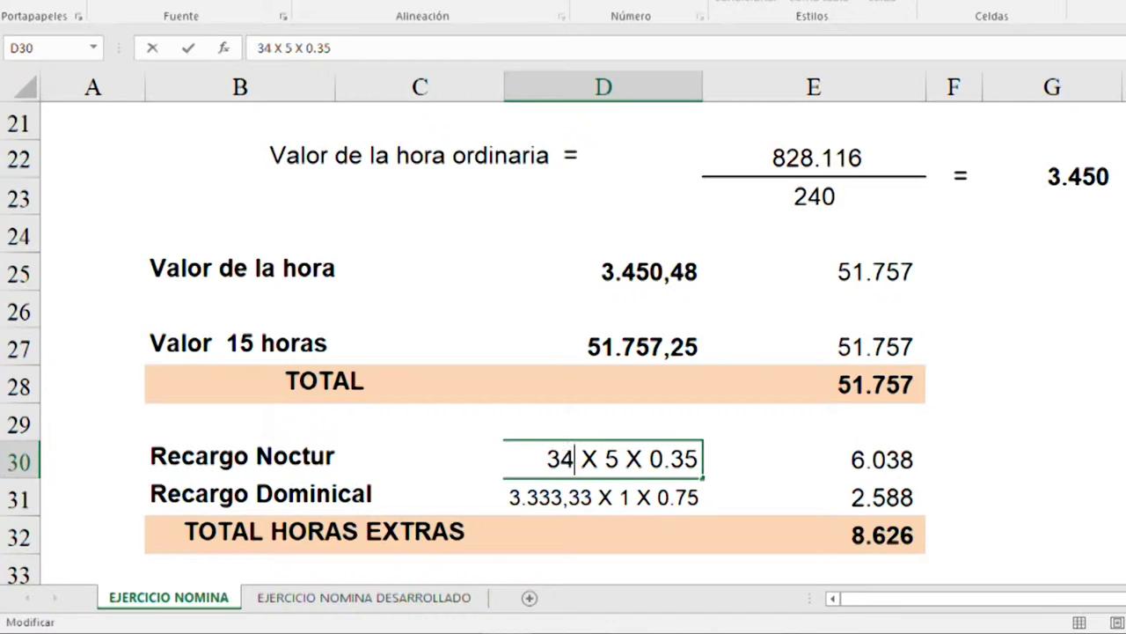
text(50)
key(Return)
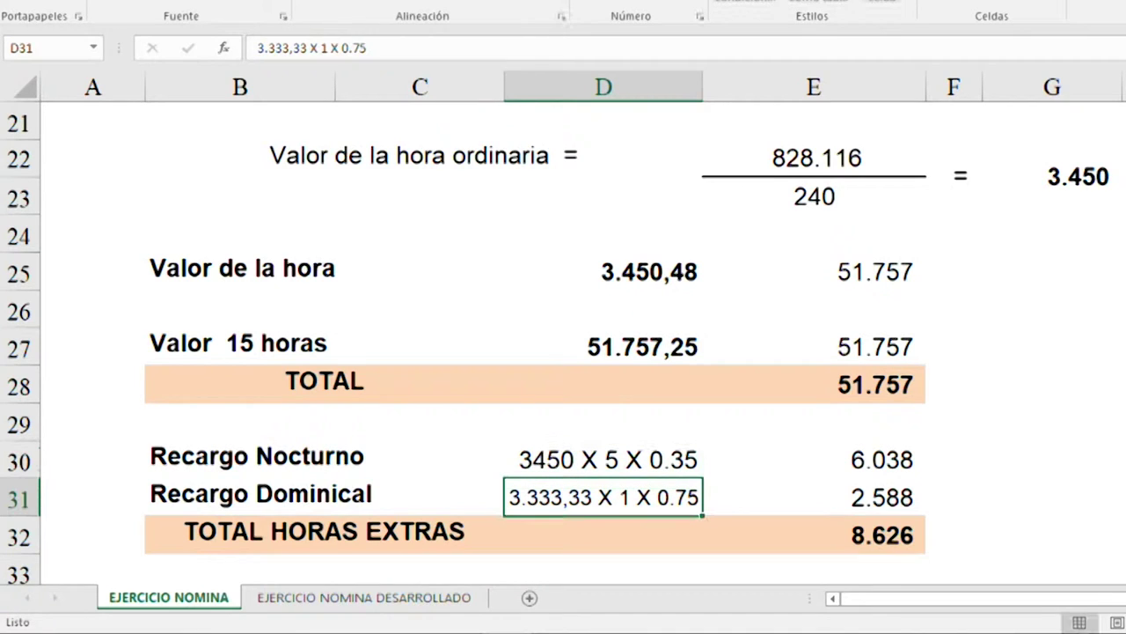
Change the first employee's Sunday surcharge expression in D31 to 3450 X 1 X 0.75
key(F2)
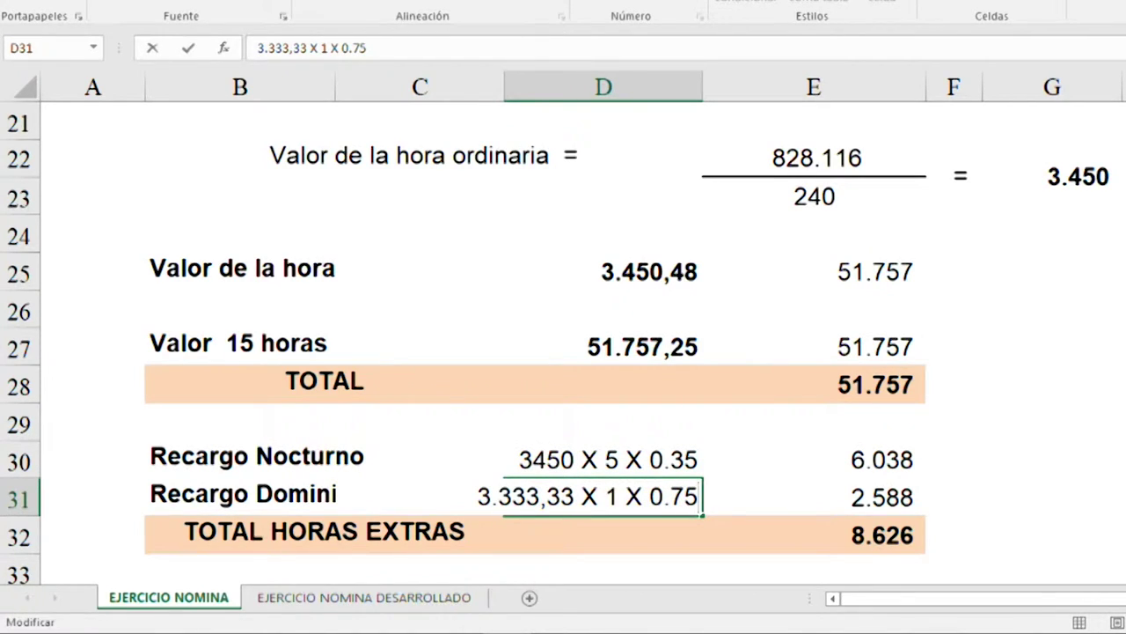
key(Left)
key(Left)
key(Left)
key(Left)
key(Left)
key(Left)
key(Left)
key(Left)
key(Left)
key(Left)
key(BackSpace)
key(BackSpace)
key(BackSpace)
key(BackSpace)
key(BackSpace)
key(BackSpace)
key(BackSpace)
key(BackSpace)
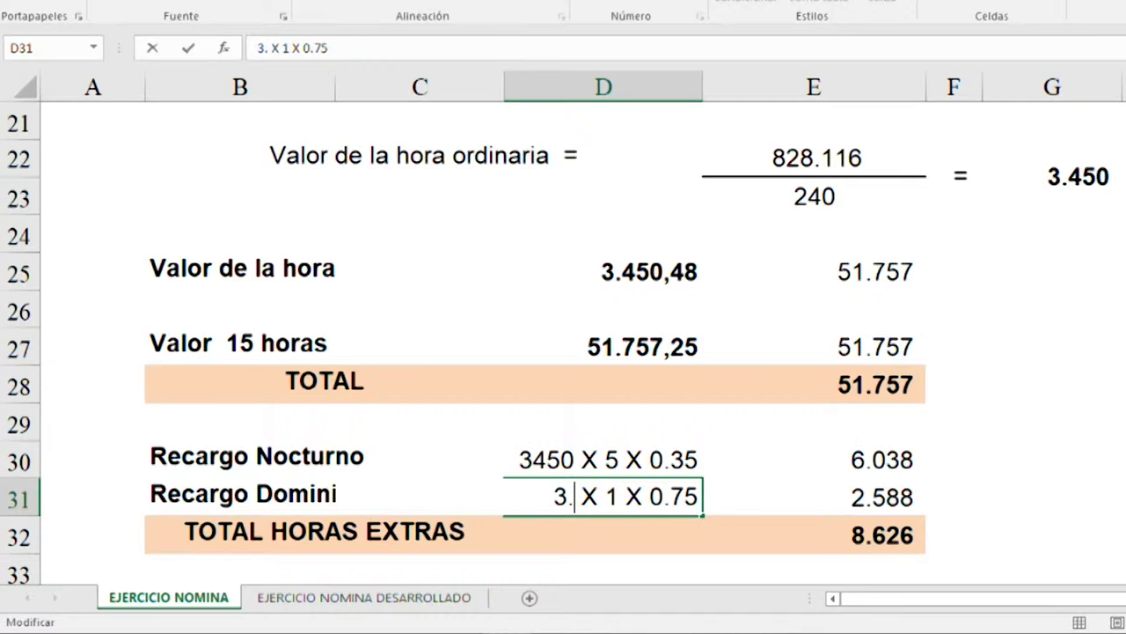
text(3450)
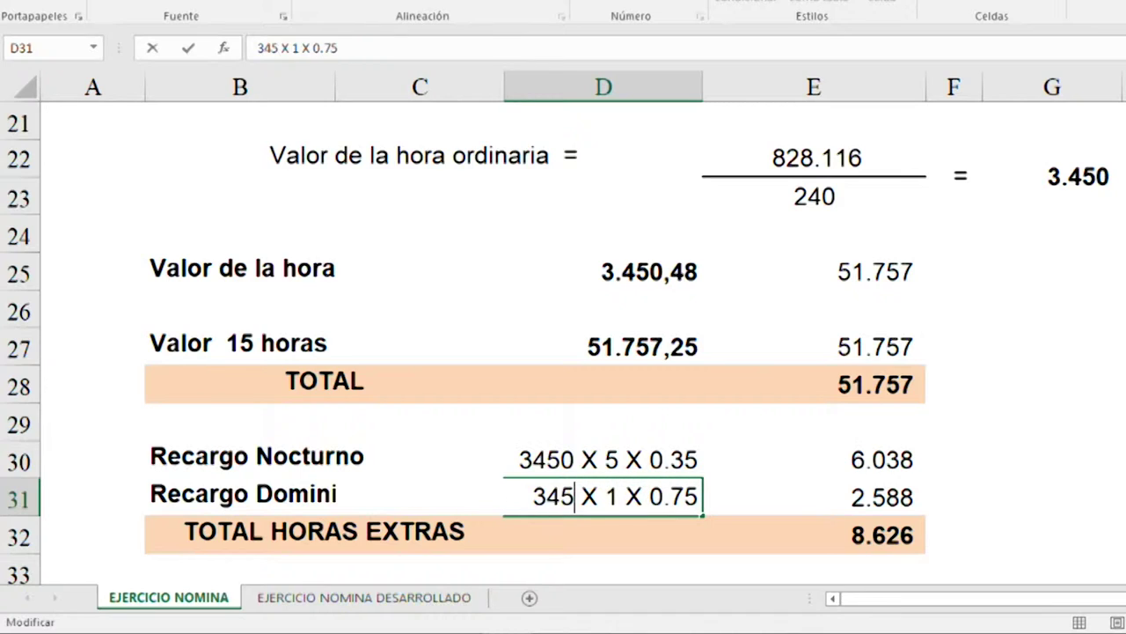
key(Return)
key(Up)
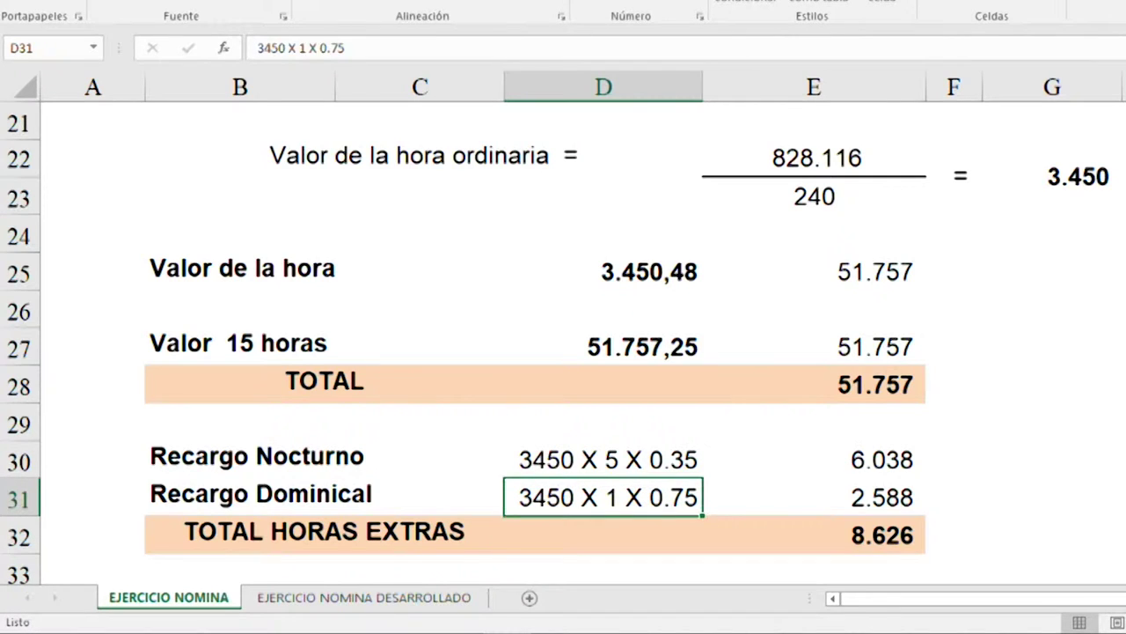
Examine the formulas behind the night and Sunday surcharge amounts in E30 and E31
key(Right)
key(Up)
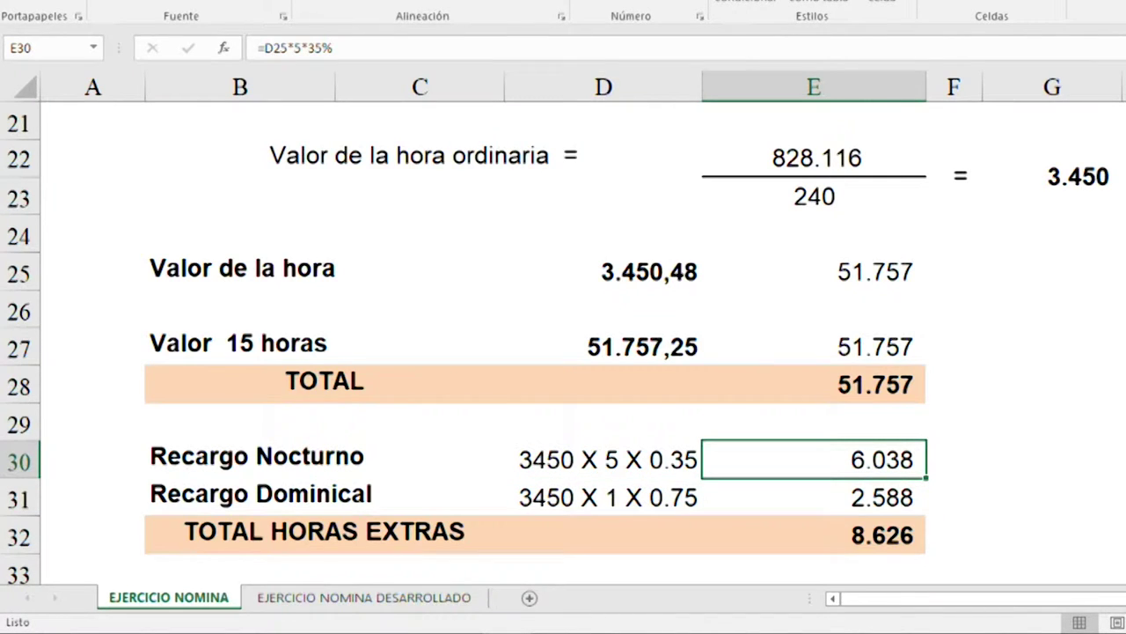
key(F2)
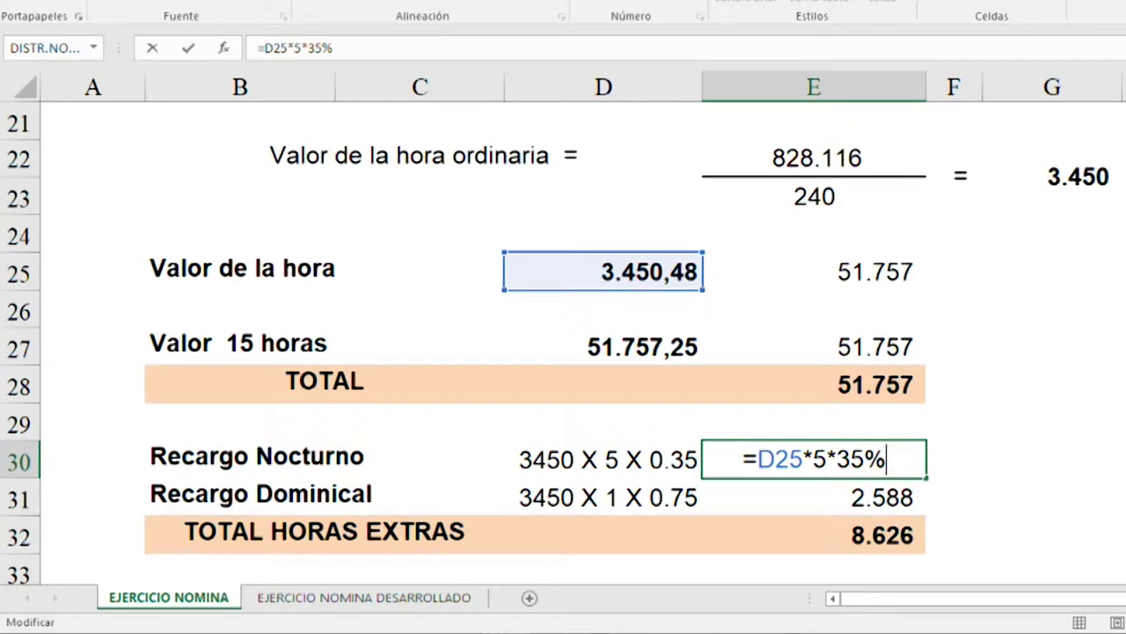
key(Return)
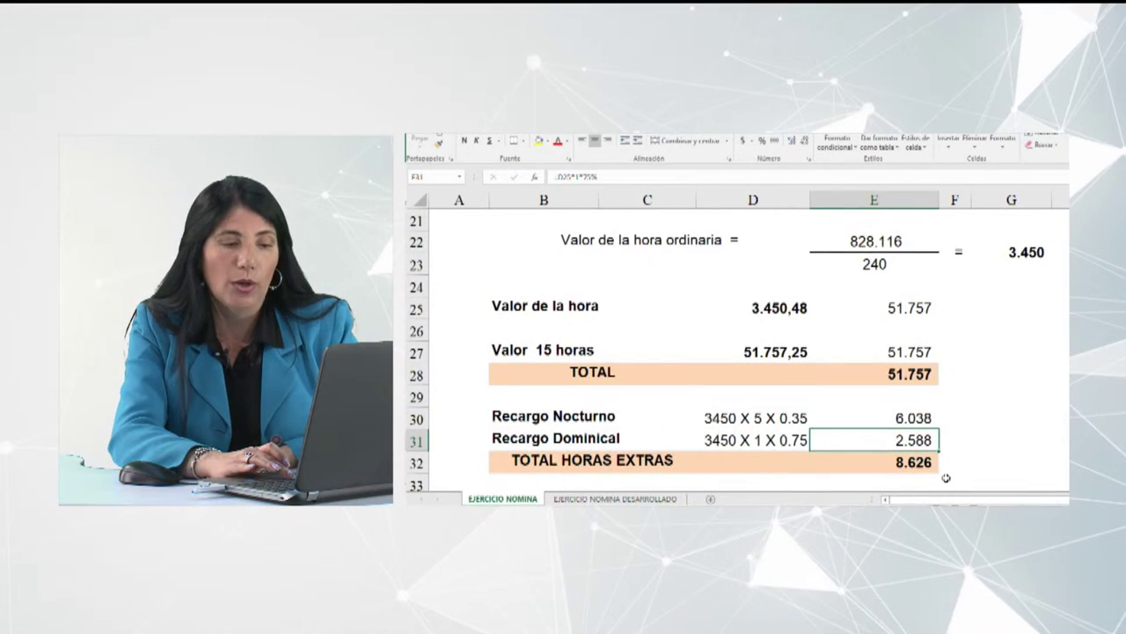
key(Down)
key(Up)
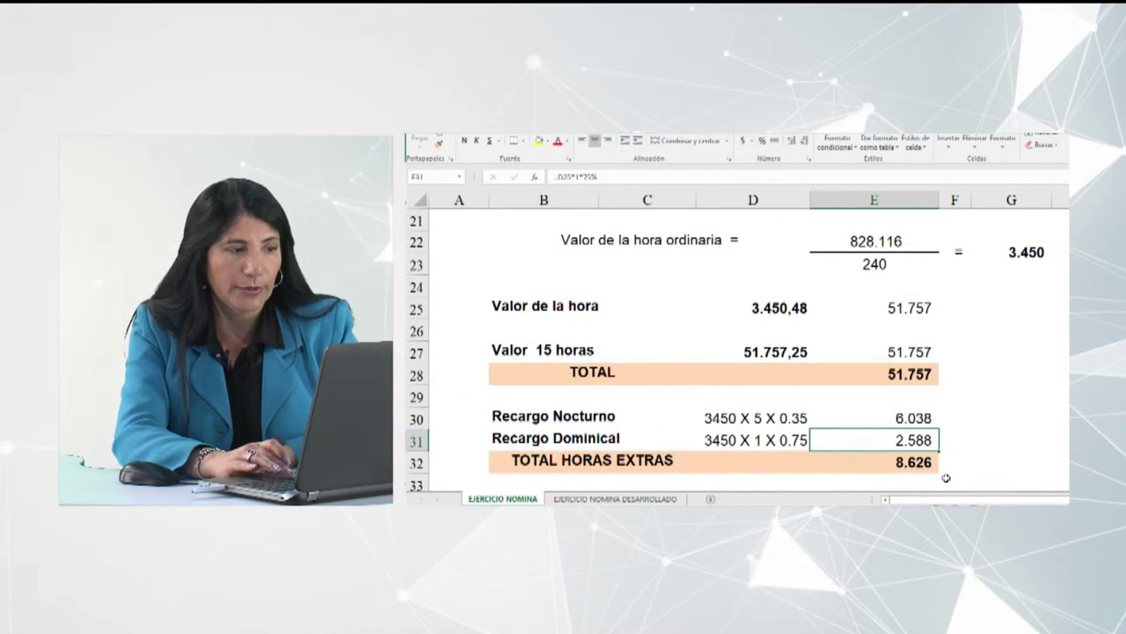
key(F2)
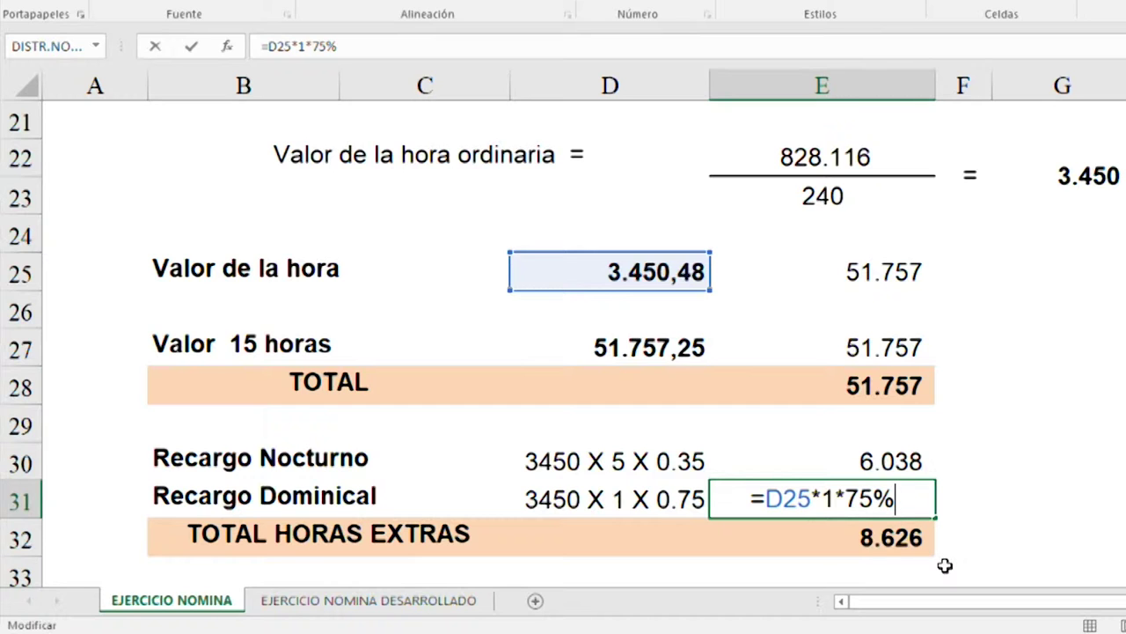
key(Return)
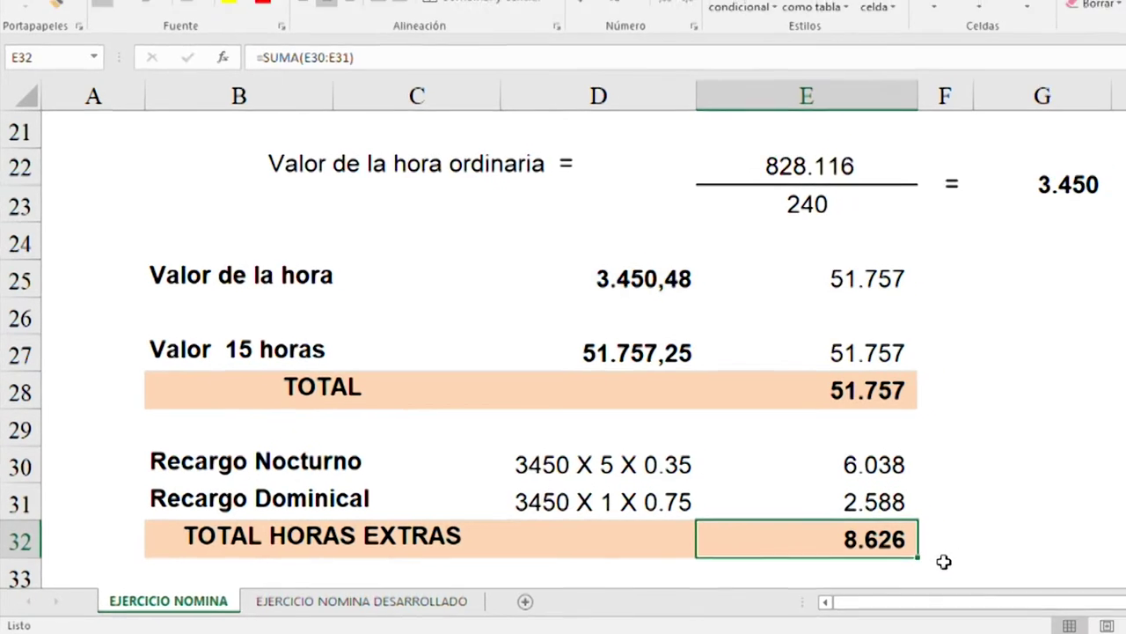
Enter +D36 in E38 to bring in the second employee's salary, and check the ordinary hour result's formula
scroll(899, 565, down, 1)
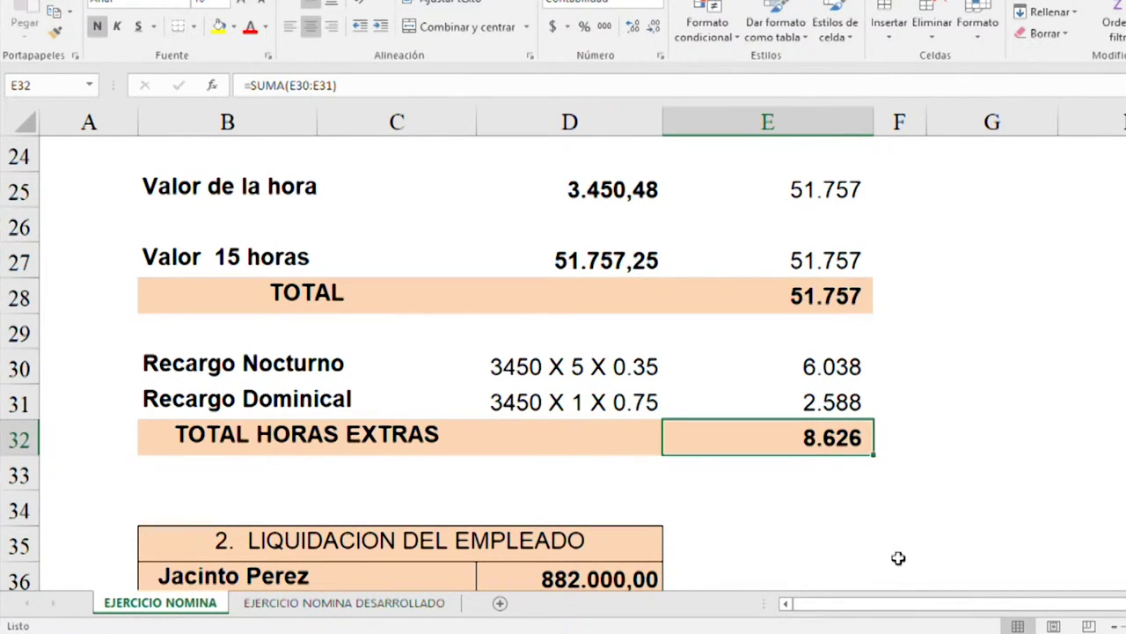
scroll(898, 560, down, 2)
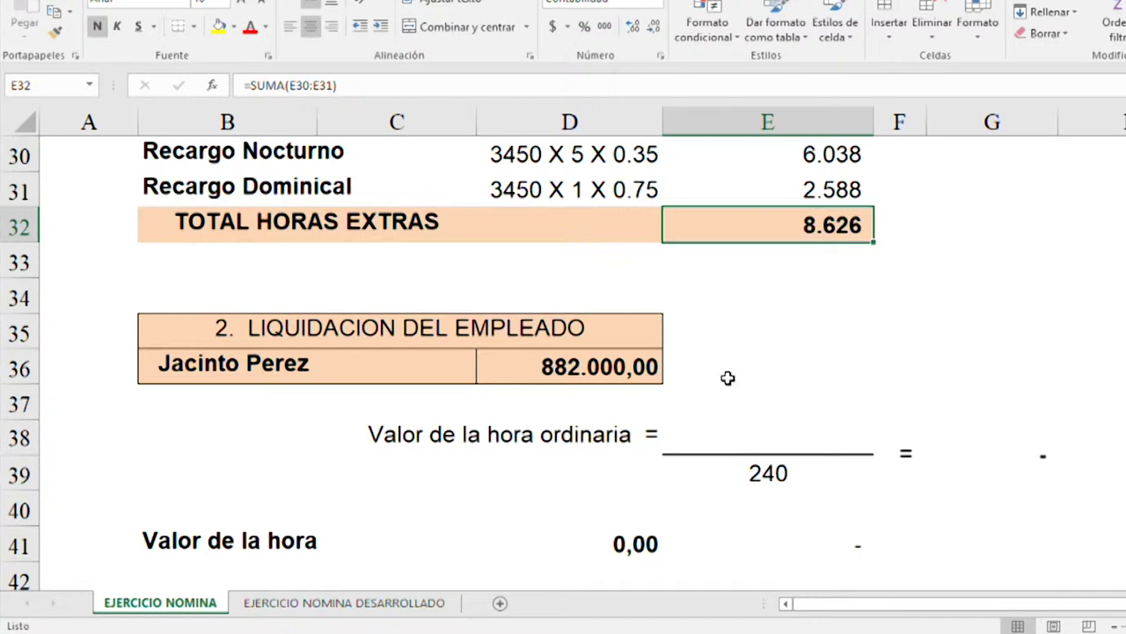
click(721, 431)
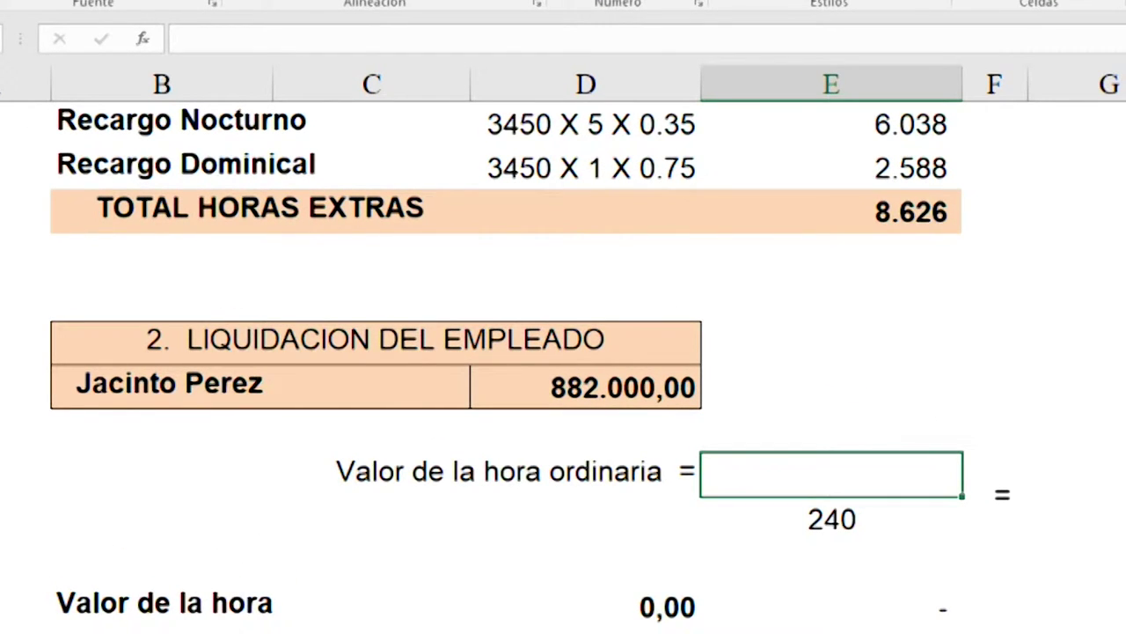
text(+)
key(Up)
key(Up)
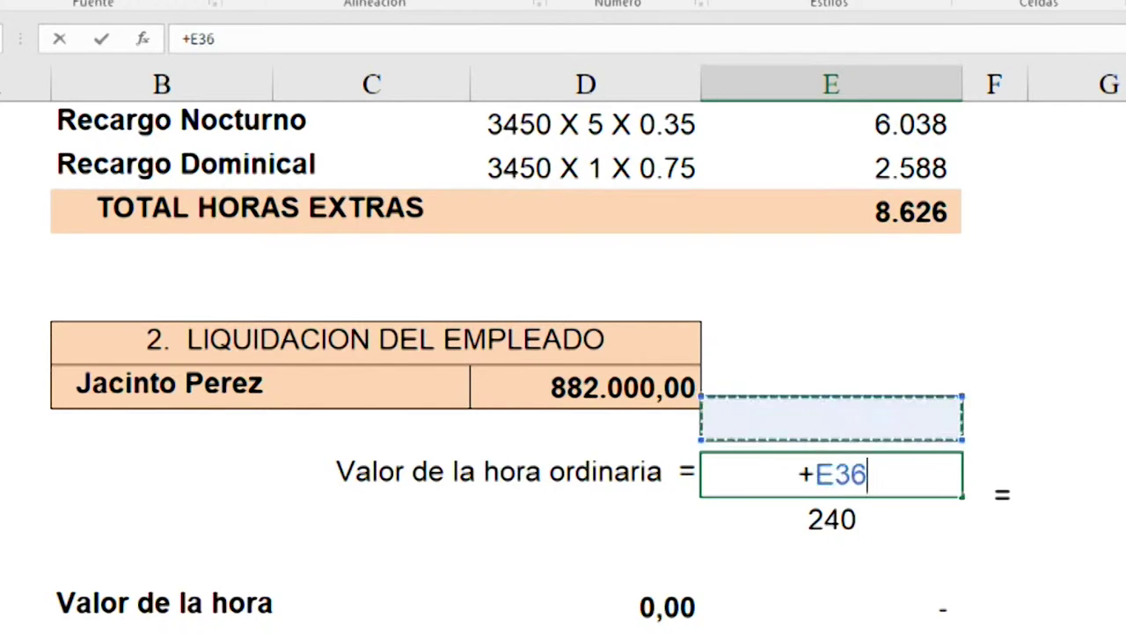
key(Left)
key(Return)
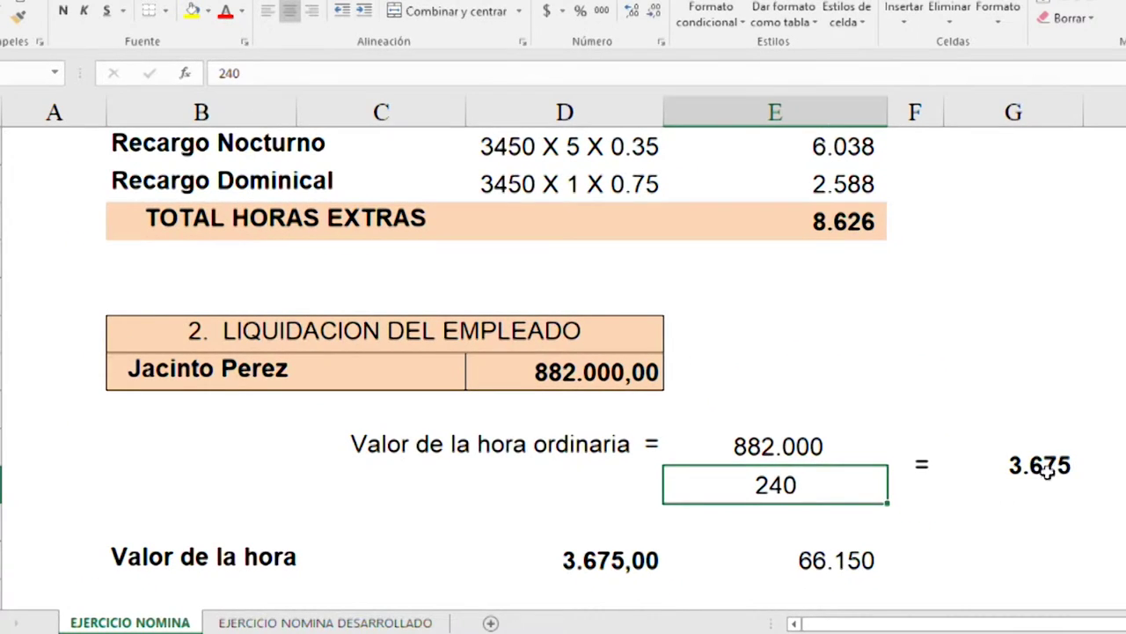
click(1077, 498)
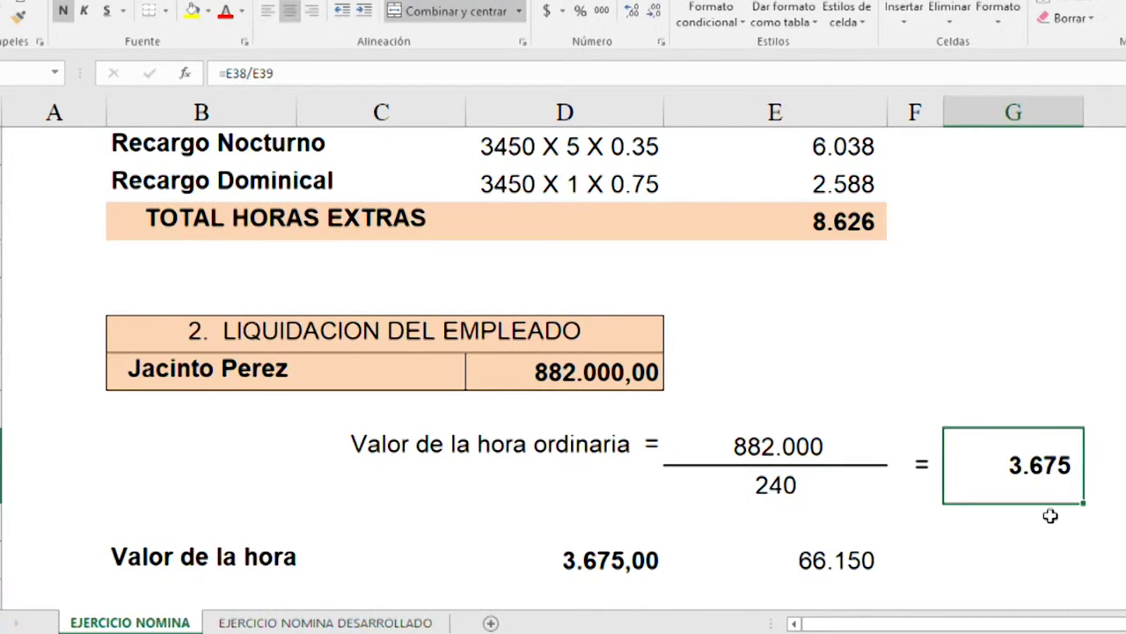
Change the second employee's night surcharge expression in D47 to 3675 X 5 X 0.35
scroll(1049, 516, down, 3)
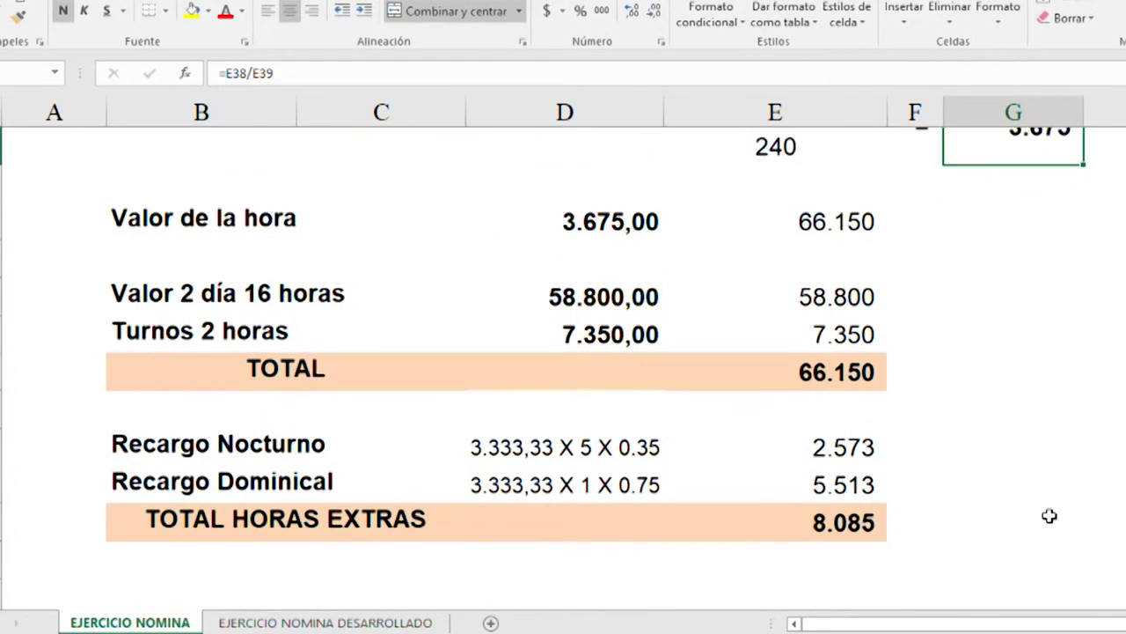
click(513, 448)
double_click(512, 449)
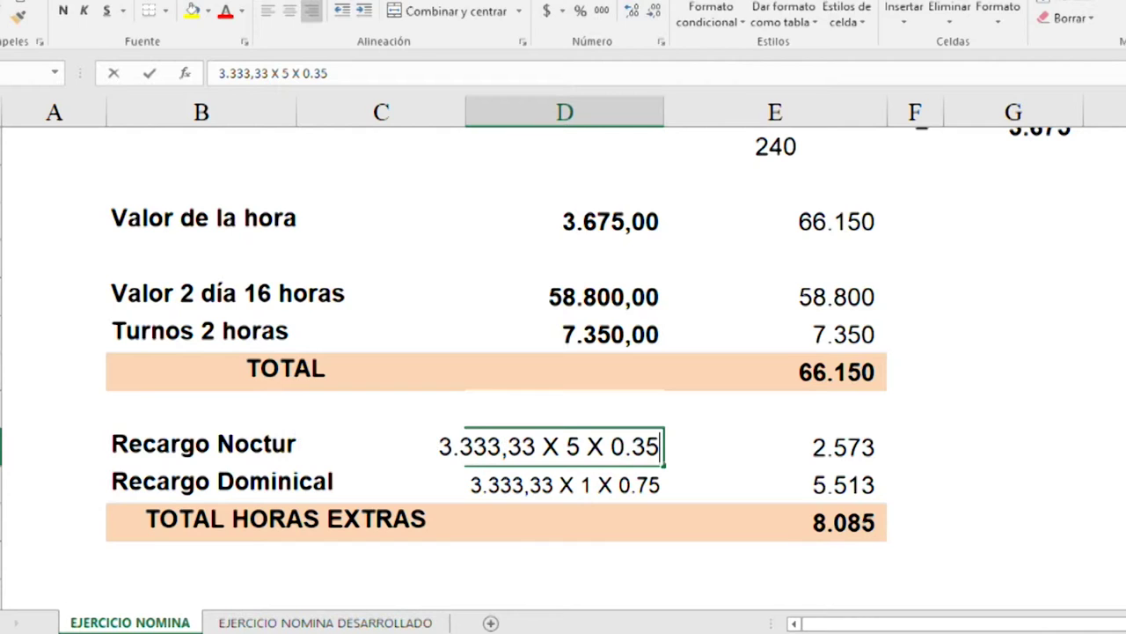
key(Left)
key(Left)
key(Left)
key(Left)
key(Left)
key(Left)
key(Left)
key(Left)
key(Left)
key(Left)
key(Left)
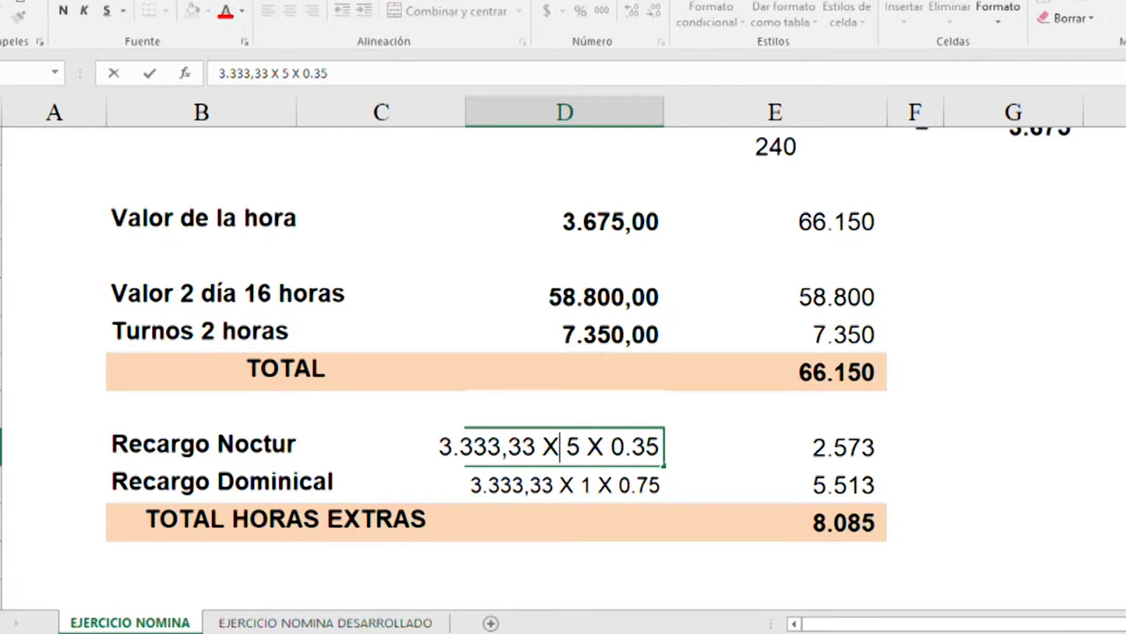
key(BackSpace)
key(BackSpace)
key(BackSpace)
key(BackSpace)
key(BackSpace)
key(BackSpace)
key(BackSpace)
key(BackSpace)
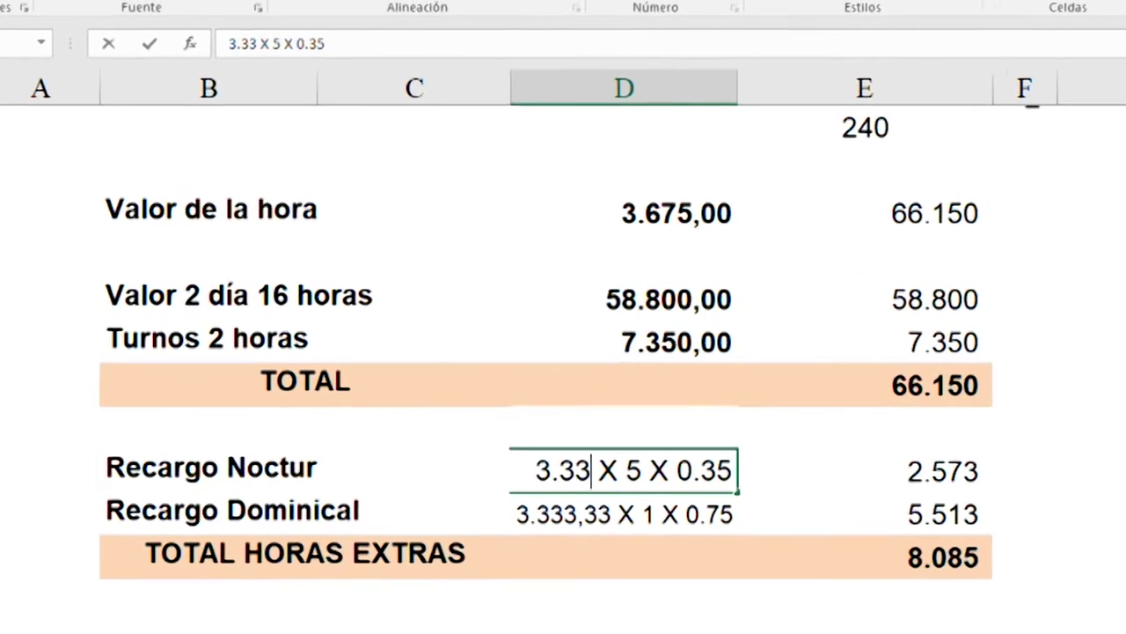
text(3)
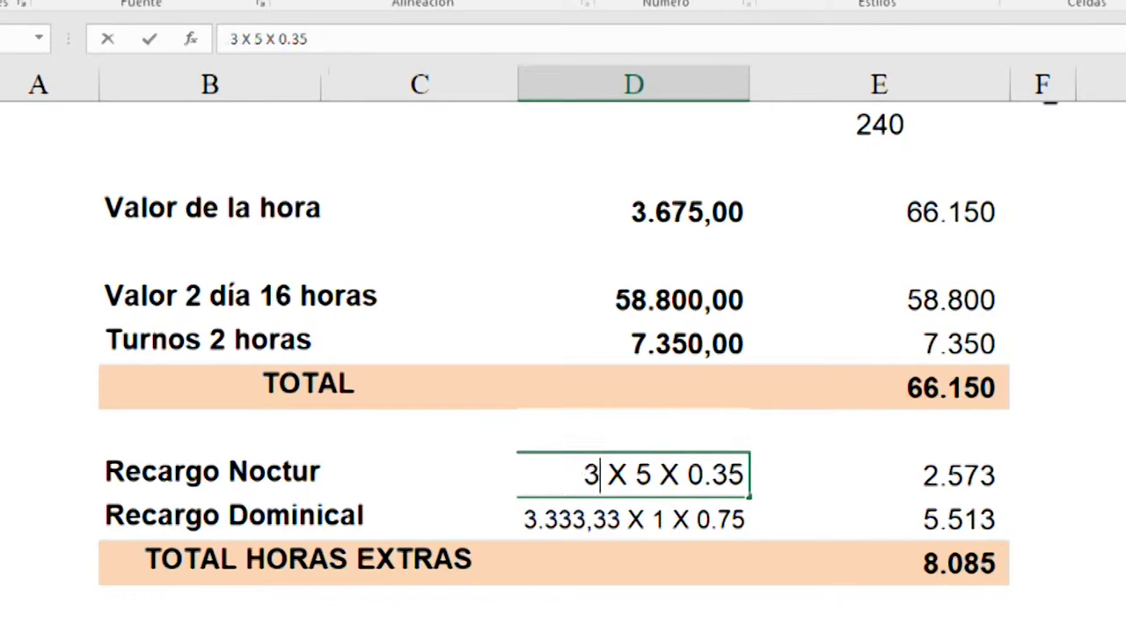
text(67)
text(5)
key(Return)
Set the number of hours in the second employee's night surcharge expression in D47 to 1
click(634, 475)
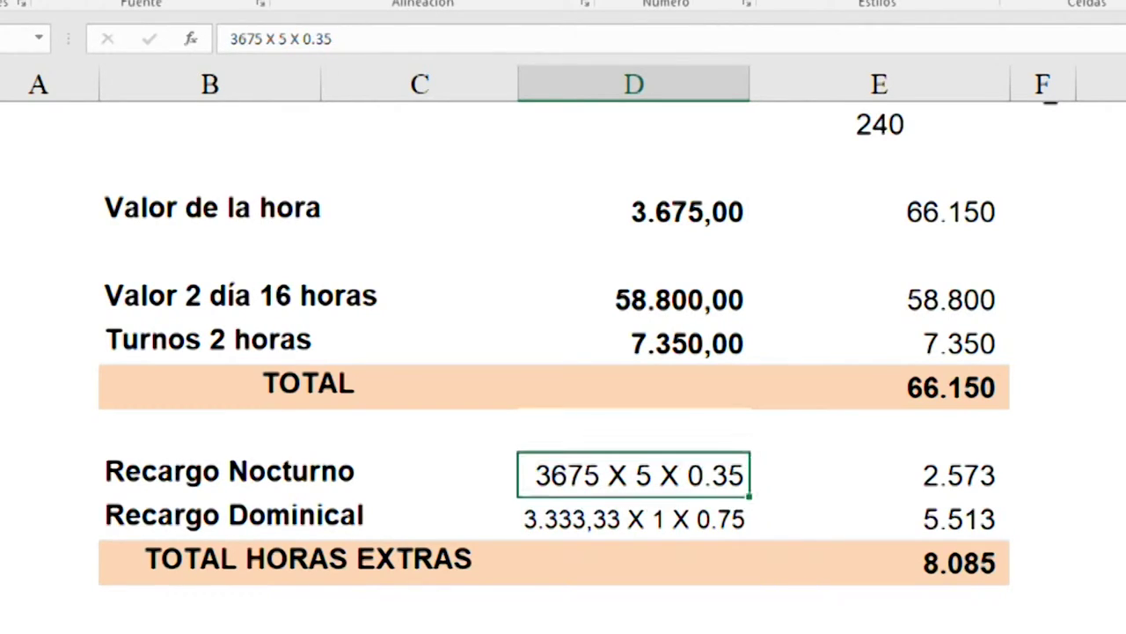
key(F2)
key(Left)
key(Left)
key(Left)
key(Left)
key(Left)
key(Left)
key(Left)
key(BackSpace)
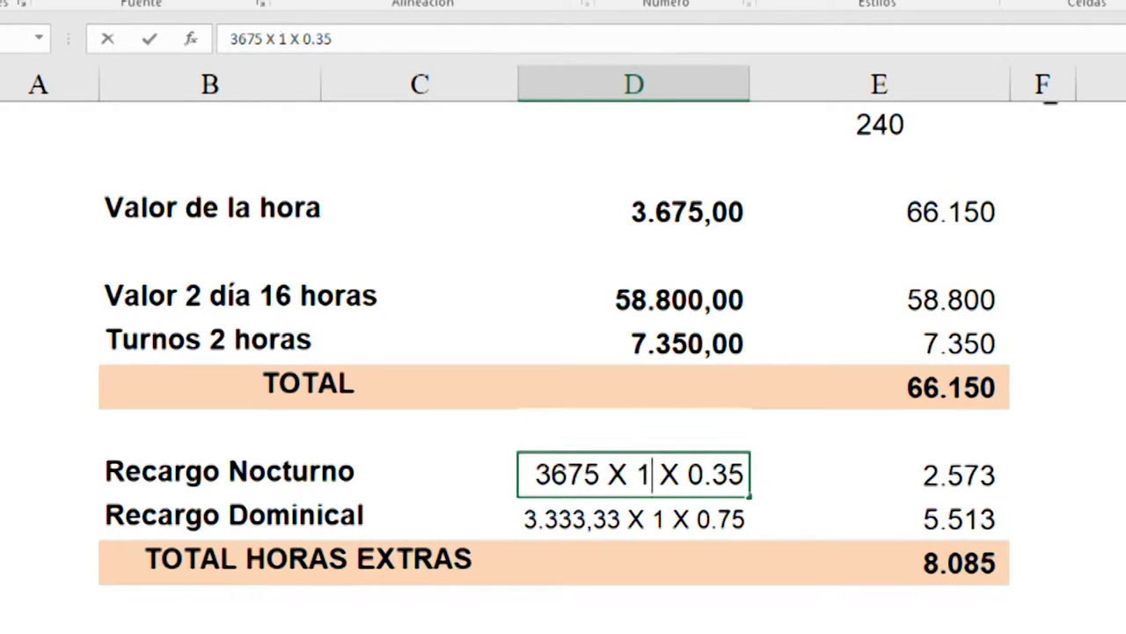
text(1)
key(Return)
Look up the second employee's night surcharge hours in the table and set the hours in D47's expression to 2
scroll(1066, 156, up, 10)
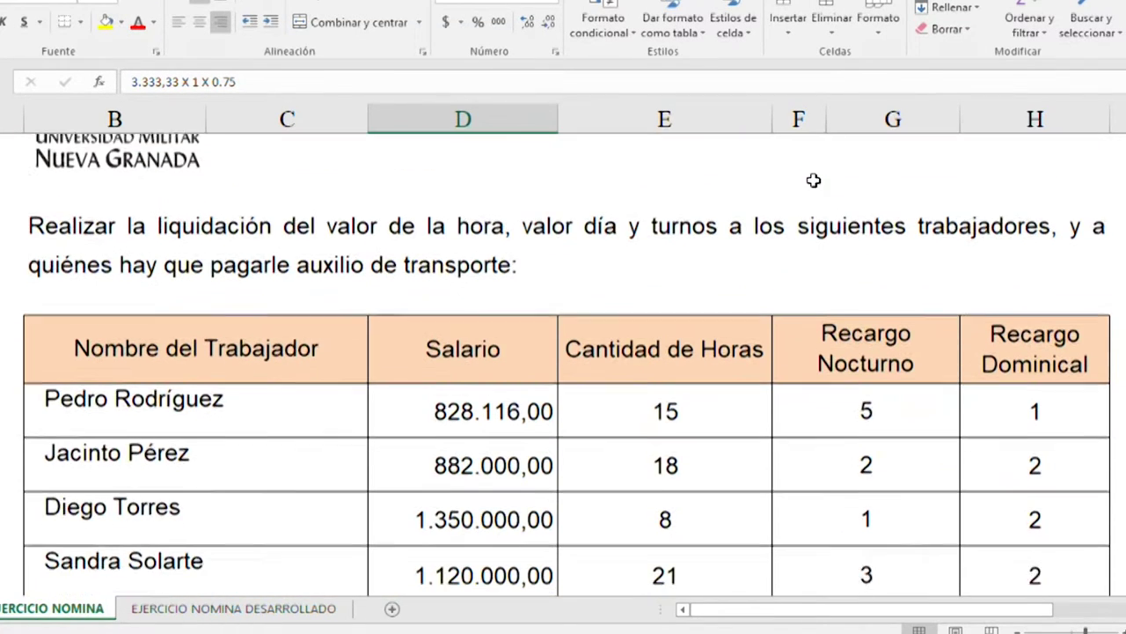
scroll(813, 180, down, 1)
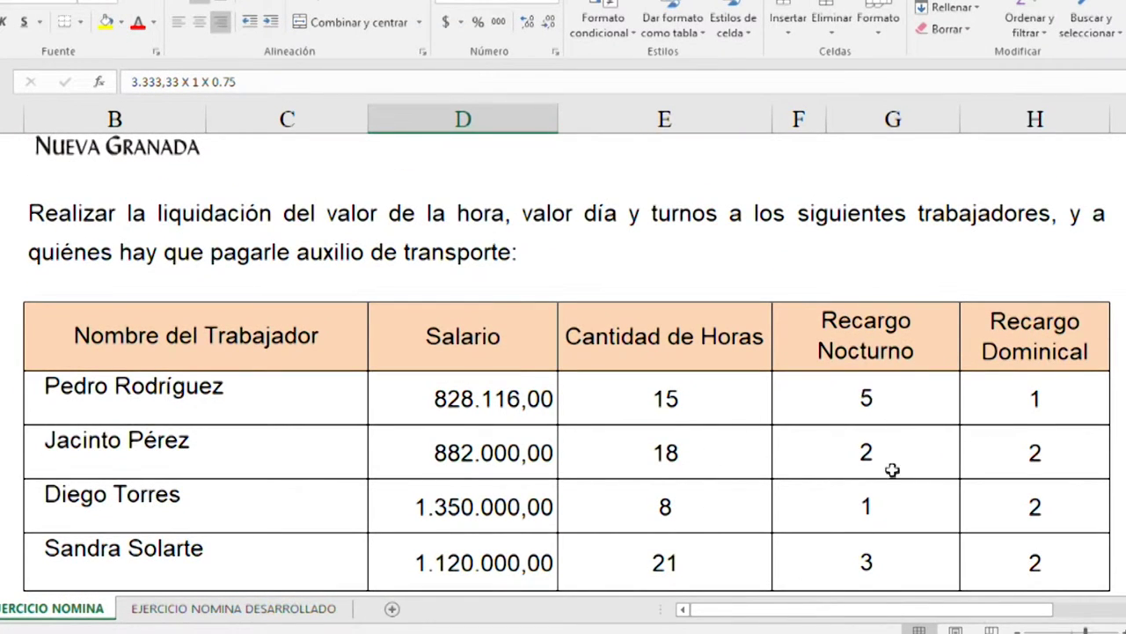
scroll(883, 480, down, 15)
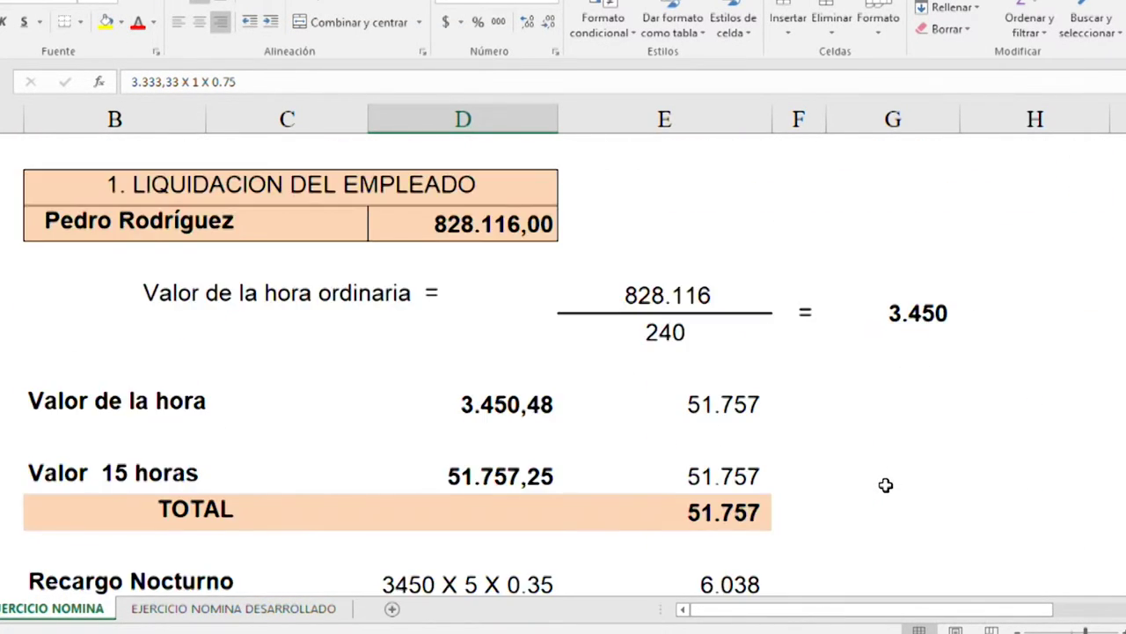
scroll(885, 486, down, 3)
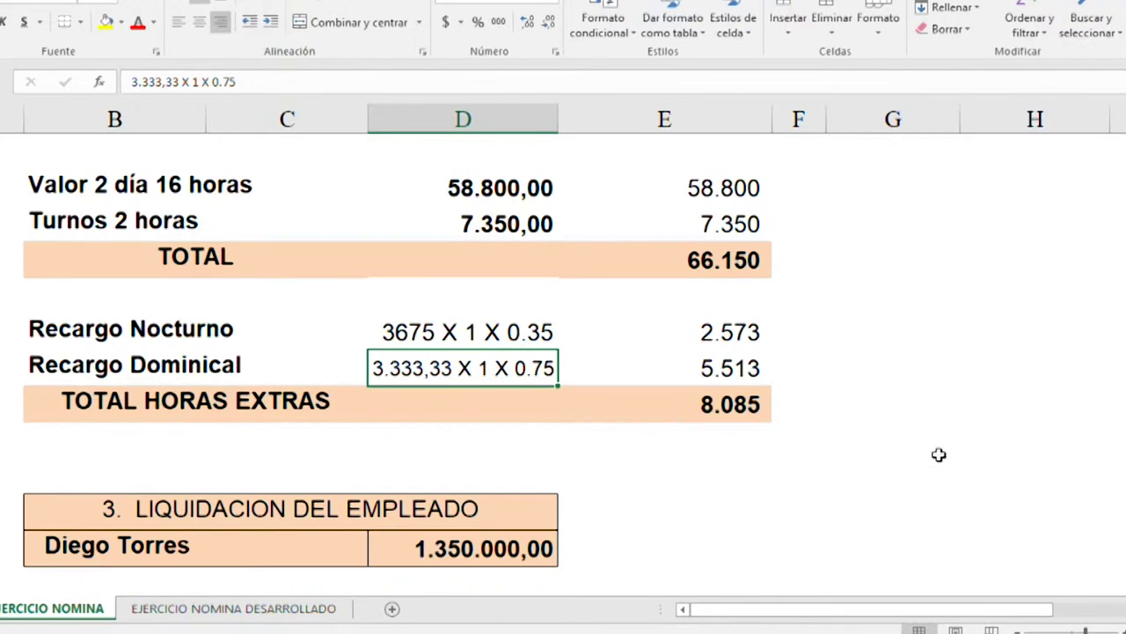
click(378, 332)
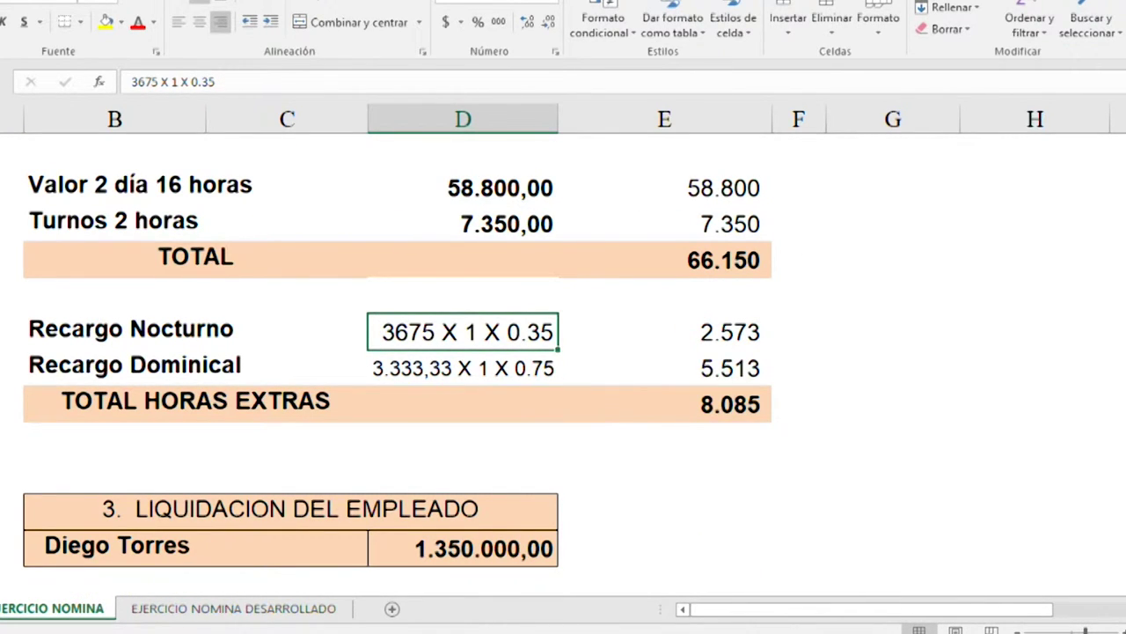
key(F2)
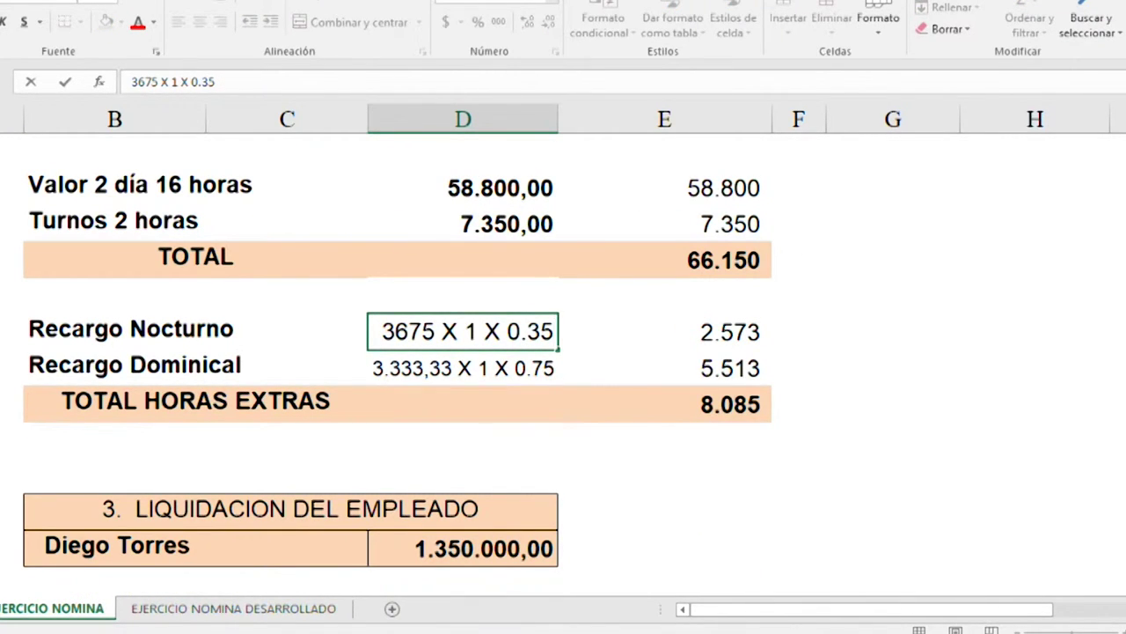
key(BackSpace)
text(2)
key(Return)
Check the second employee's night surcharge expression in D47 against the formula in E47
click(462, 332)
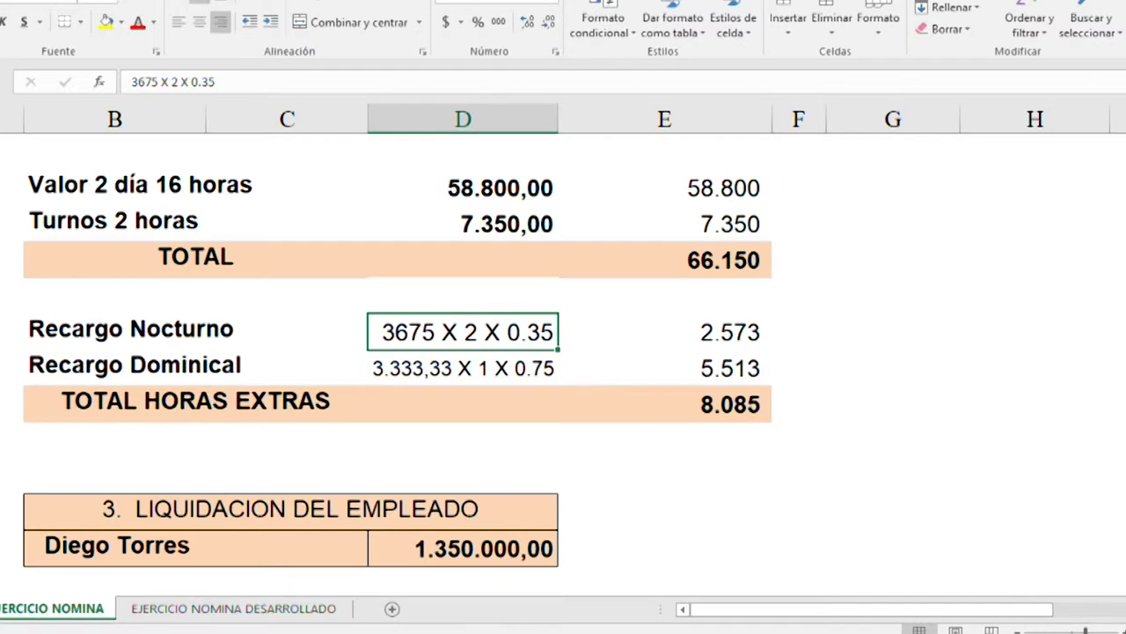
click(665, 332)
key(F2)
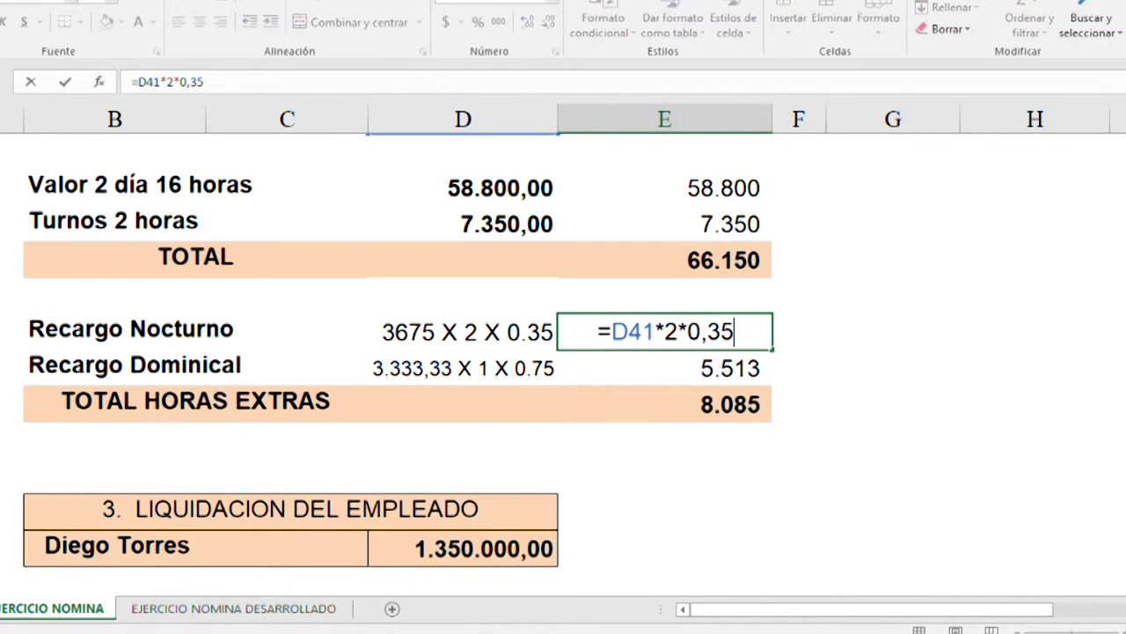
key(Return)
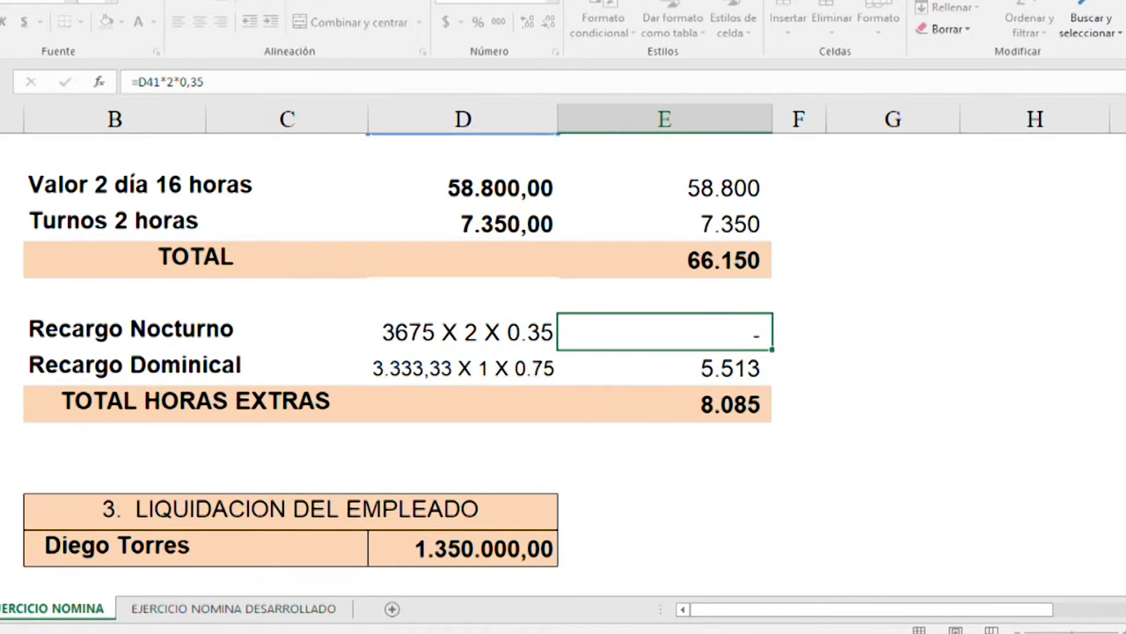
Replace the hourly value in the second employee's Sunday surcharge expression in D48 with 3675
click(462, 368)
key(F2)
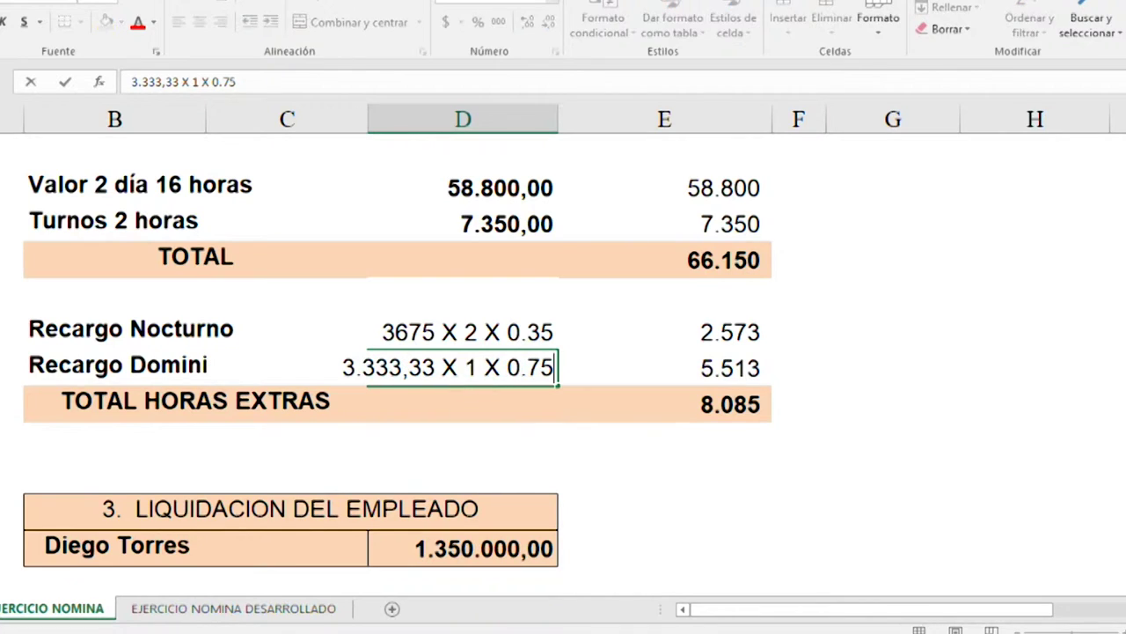
key(Left)
key(Left)
key(Left)
key(Left)
key(Left)
key(Left)
key(Left)
key(Left)
key(Left)
key(Left)
key(Left)
key(Left)
key(BackSpace)
key(BackSpace)
key(BackSpace)
key(BackSpace)
key(BackSpace)
key(BackSpace)
key(BackSpace)
key(BackSpace)
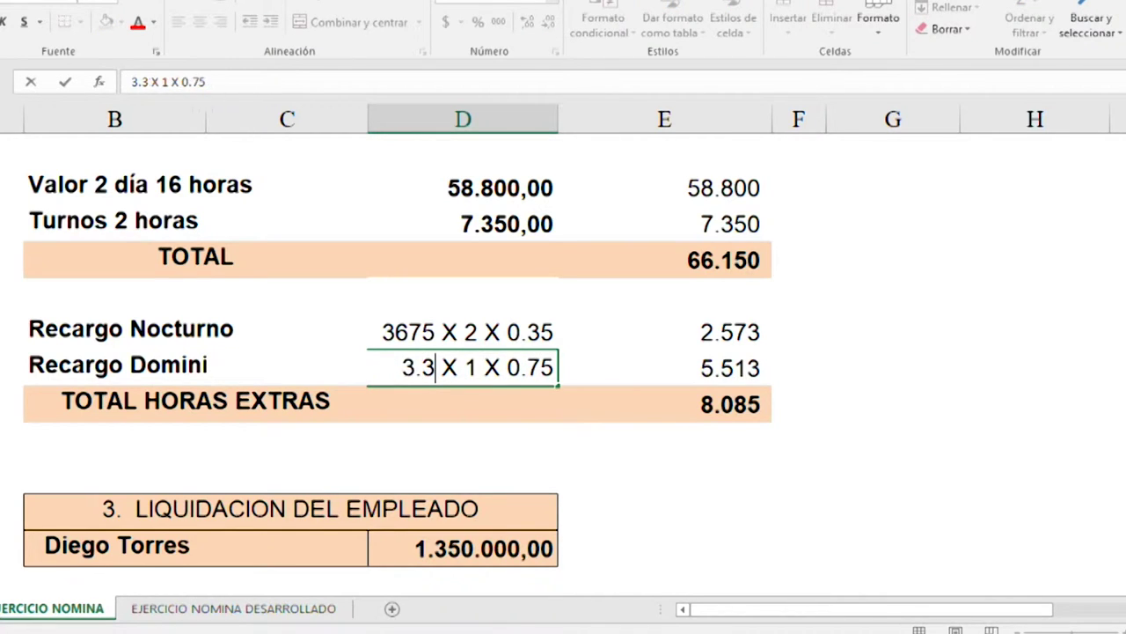
text(3675)
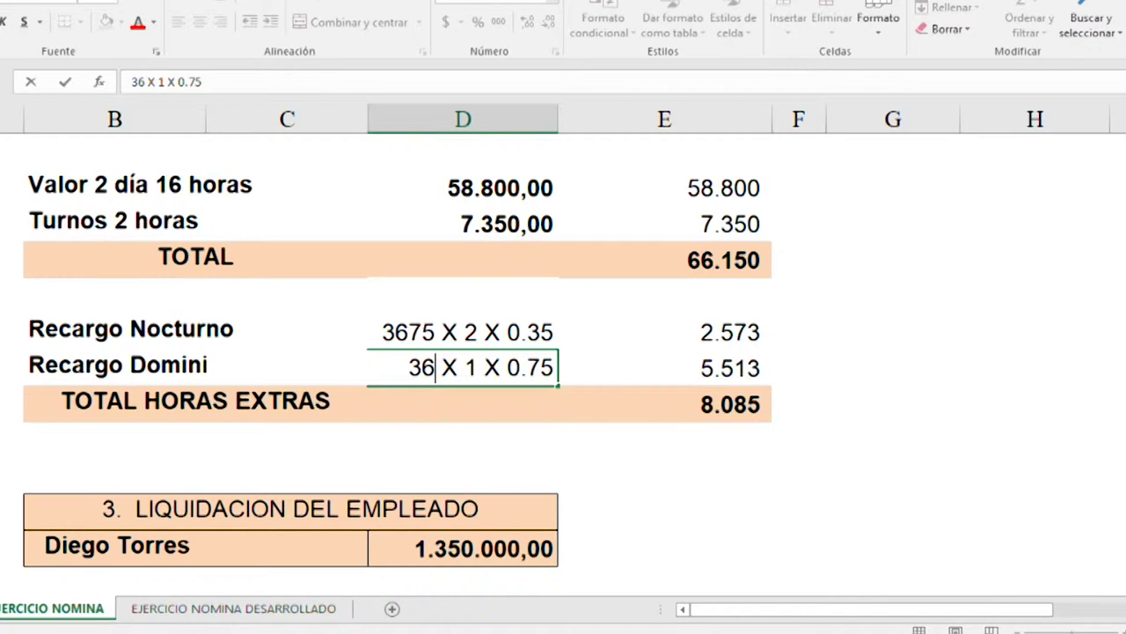
key(Return)
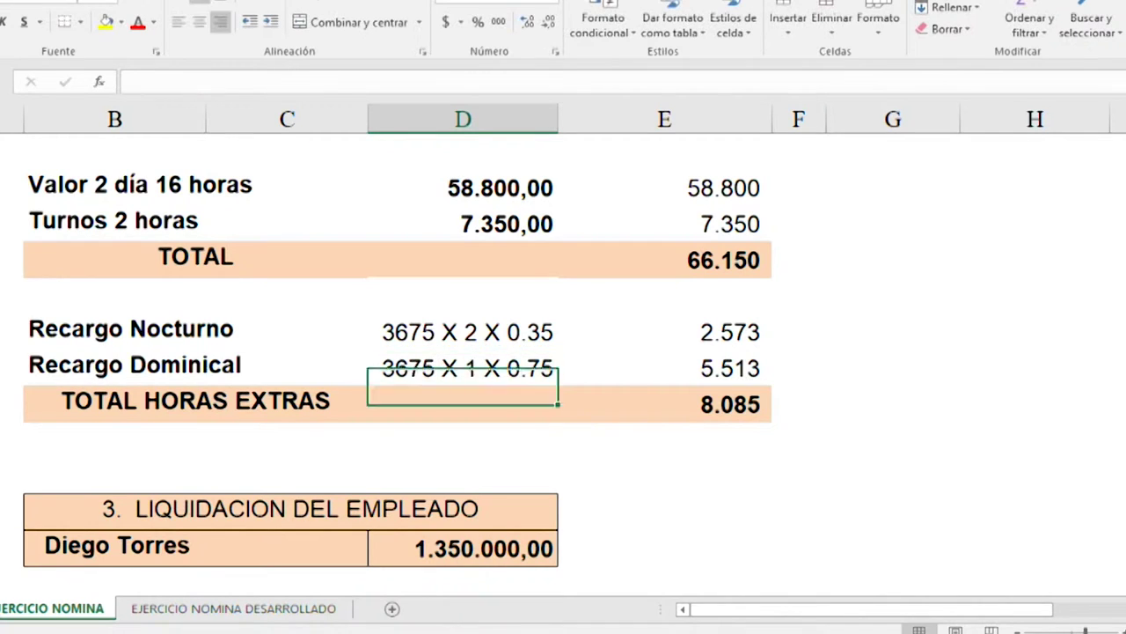
Check the Sunday surcharge formula in E48 and set the hours in D48's expression to 2
key(Up)
key(Right)
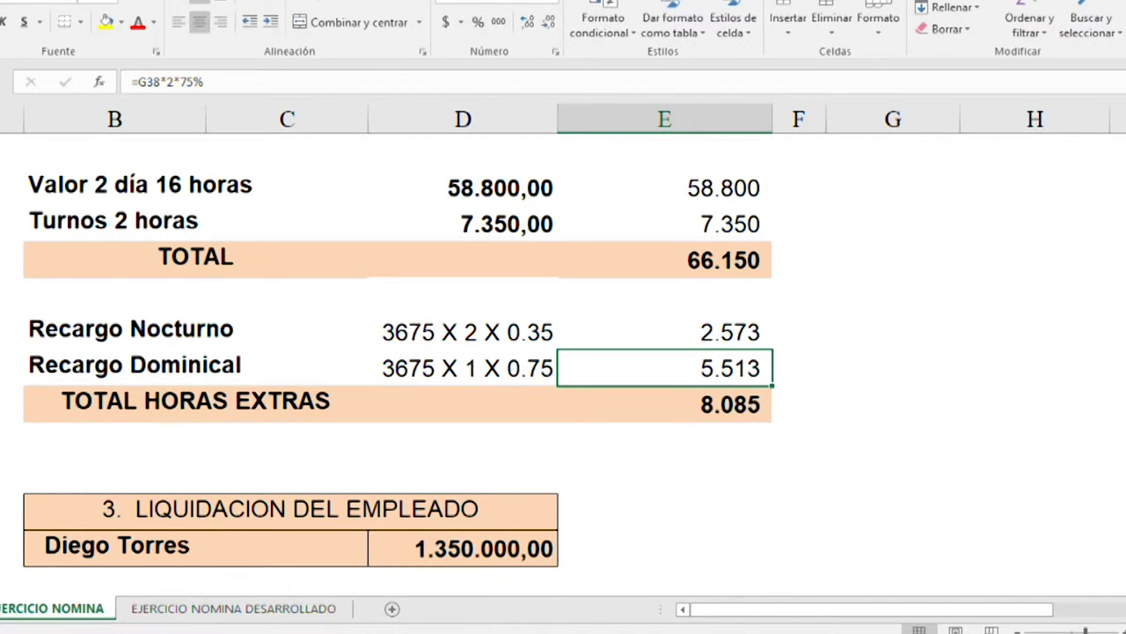
key(Left)
key(F2)
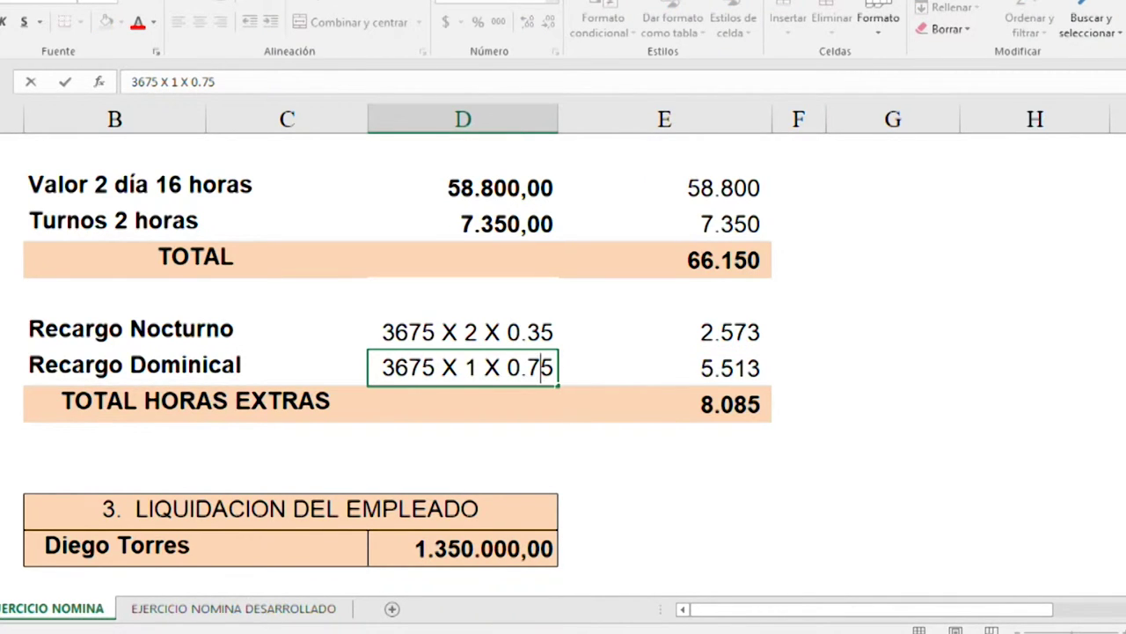
key(BackSpace)
text(2)
key(Return)
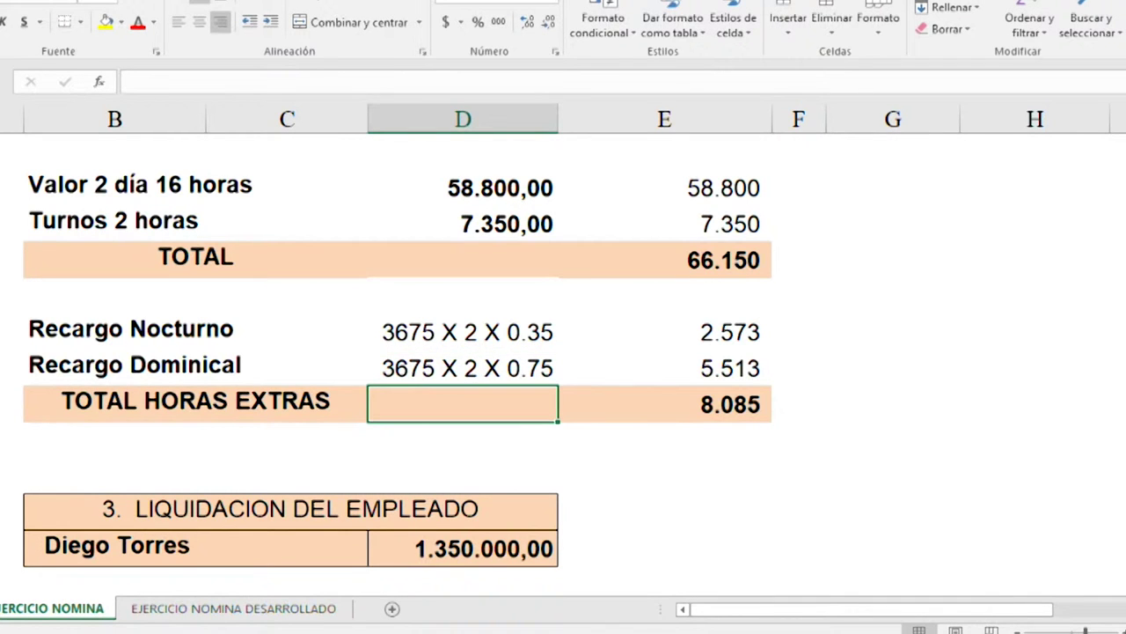
Enter +D53 in E55 to bring in the third employee's salary, and check the ordinary hour result's formula
scroll(666, 427, down, 1)
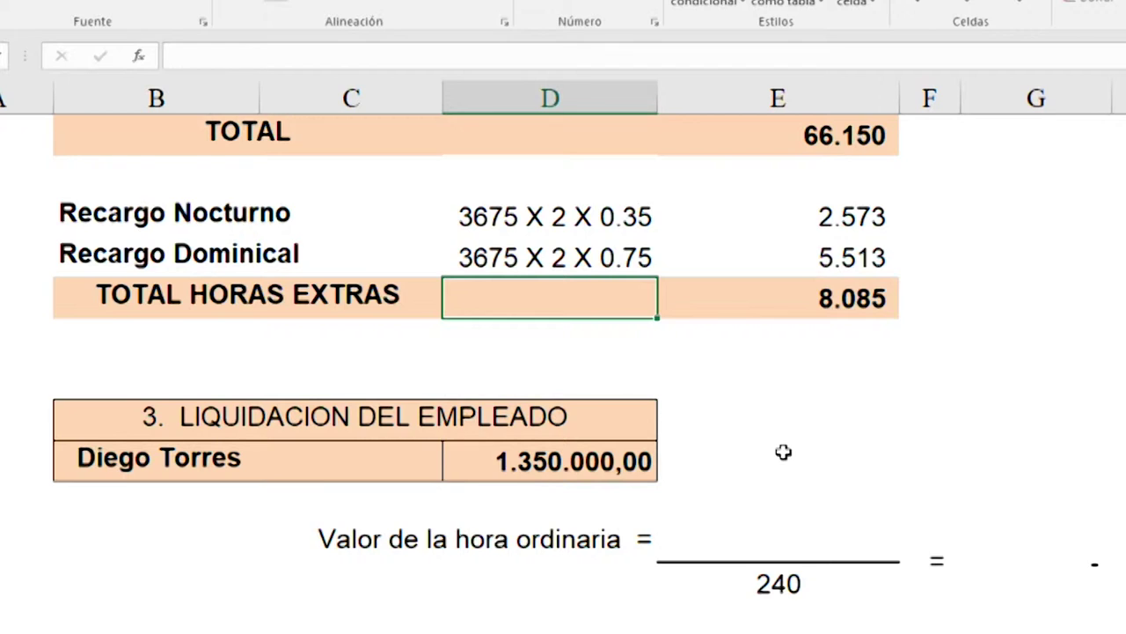
scroll(669, 431, down, 1)
click(638, 406)
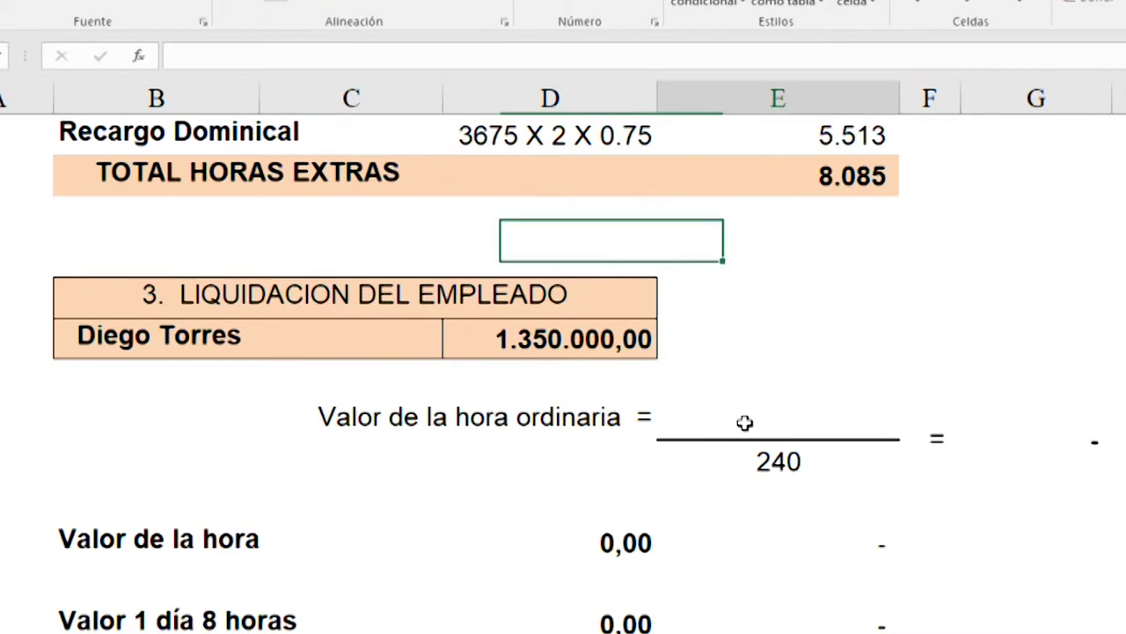
text(+)
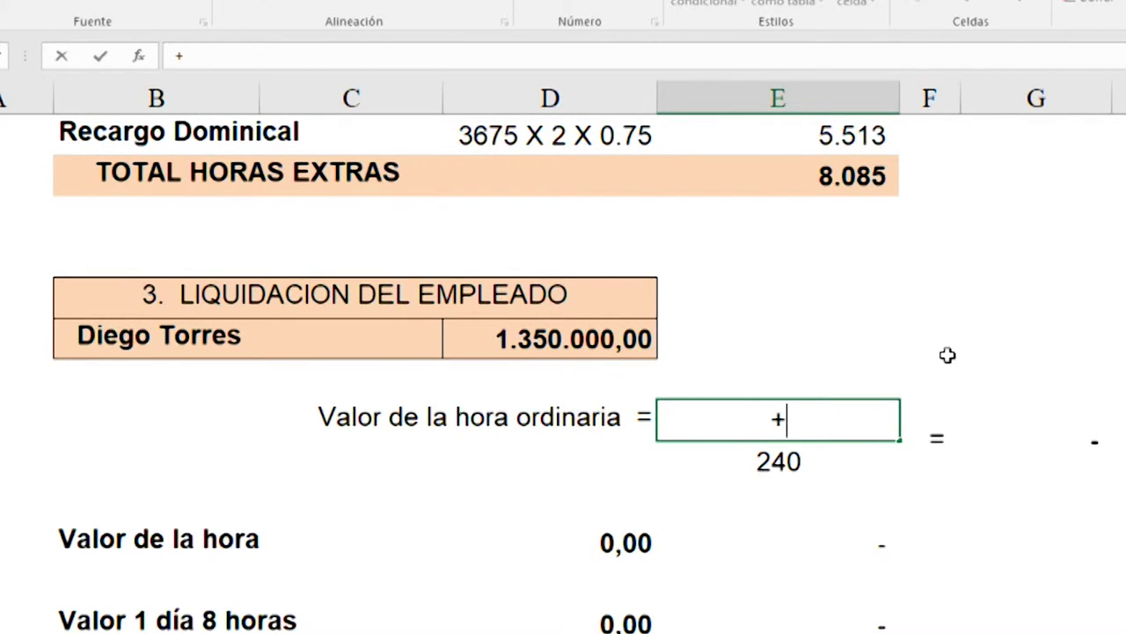
key(Up)
key(Up)
key(Left)
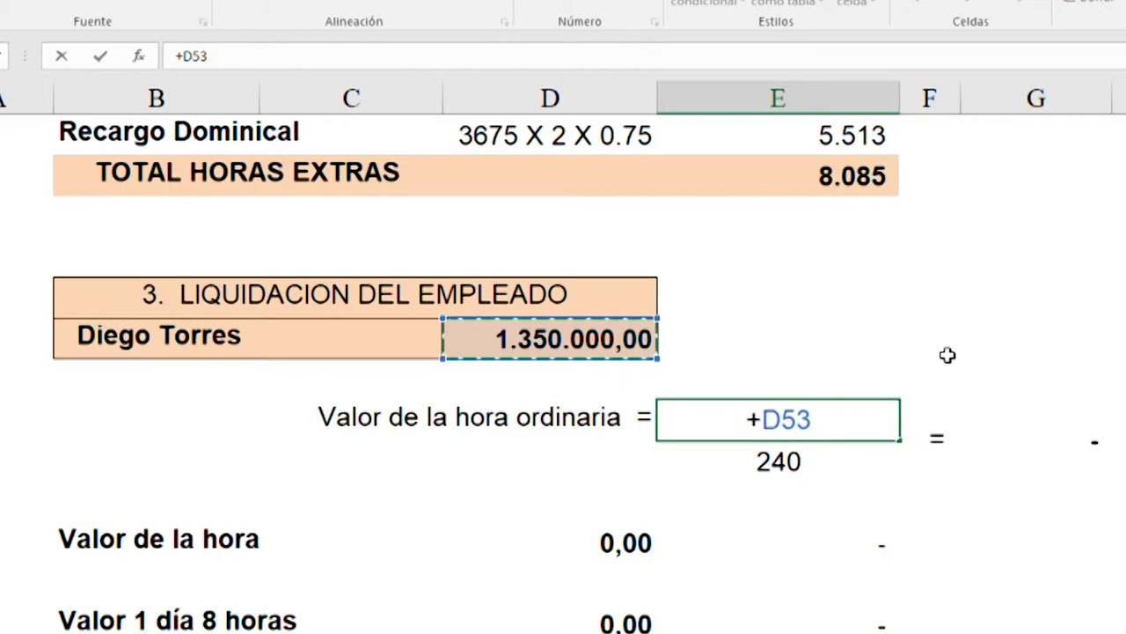
key(Return)
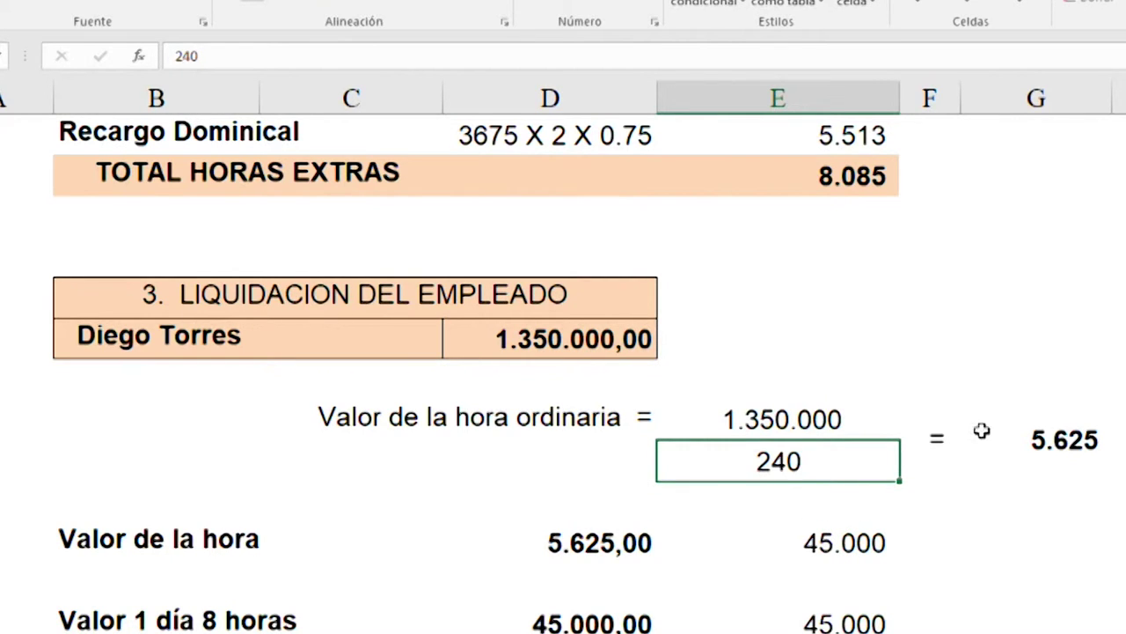
click(1051, 440)
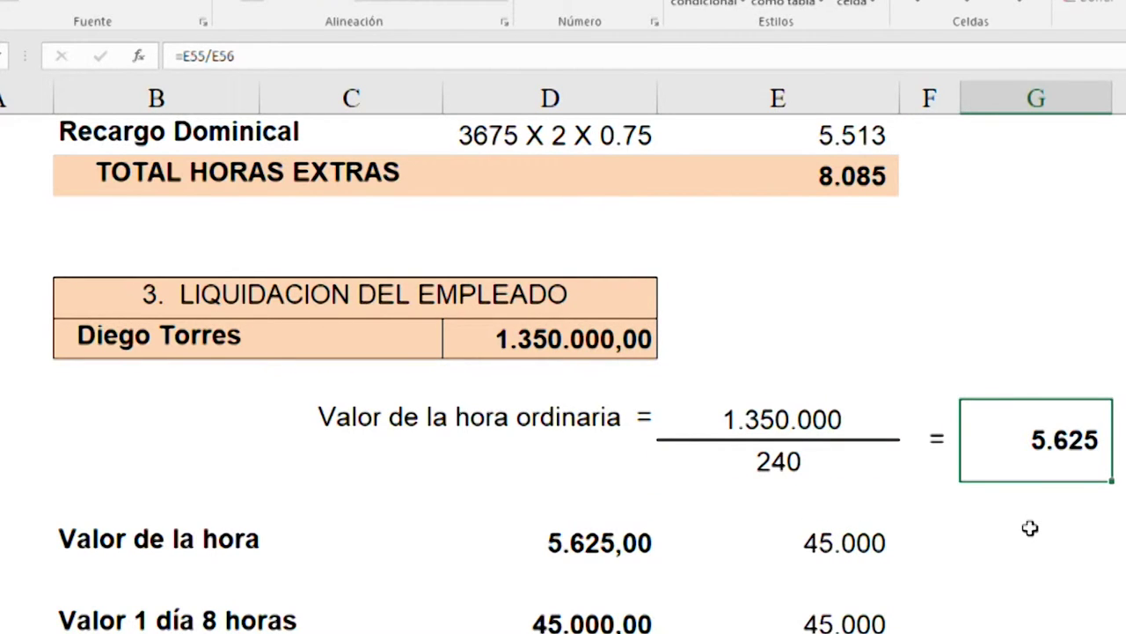
Look up the third employee's night and Sunday surcharge hours in the employee table
scroll(1029, 528, up, 10)
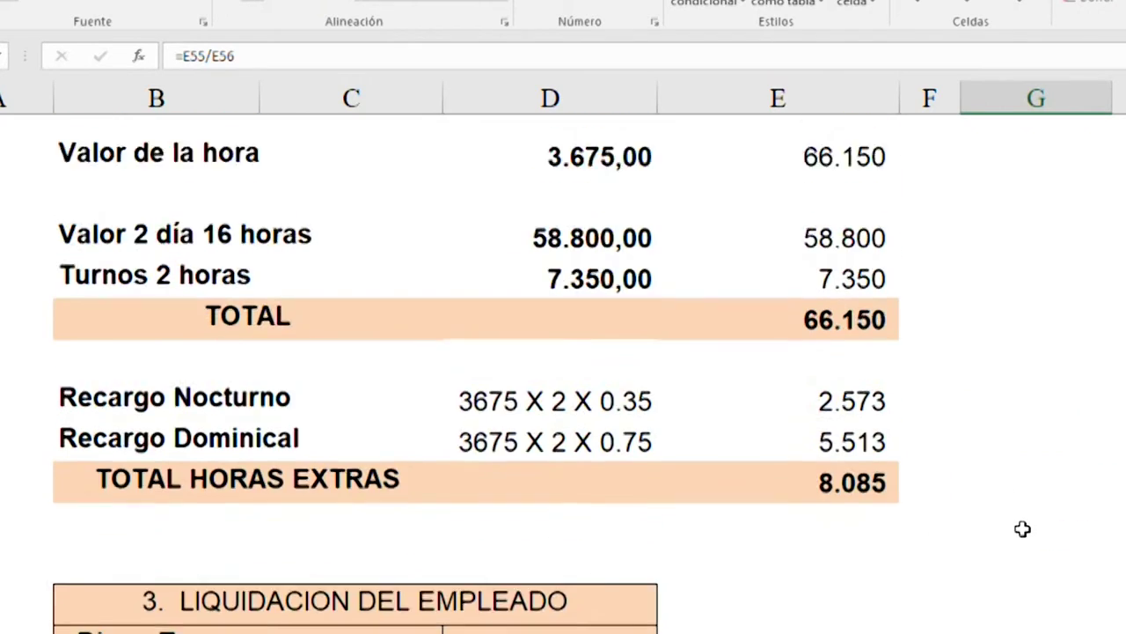
scroll(988, 525, up, 5)
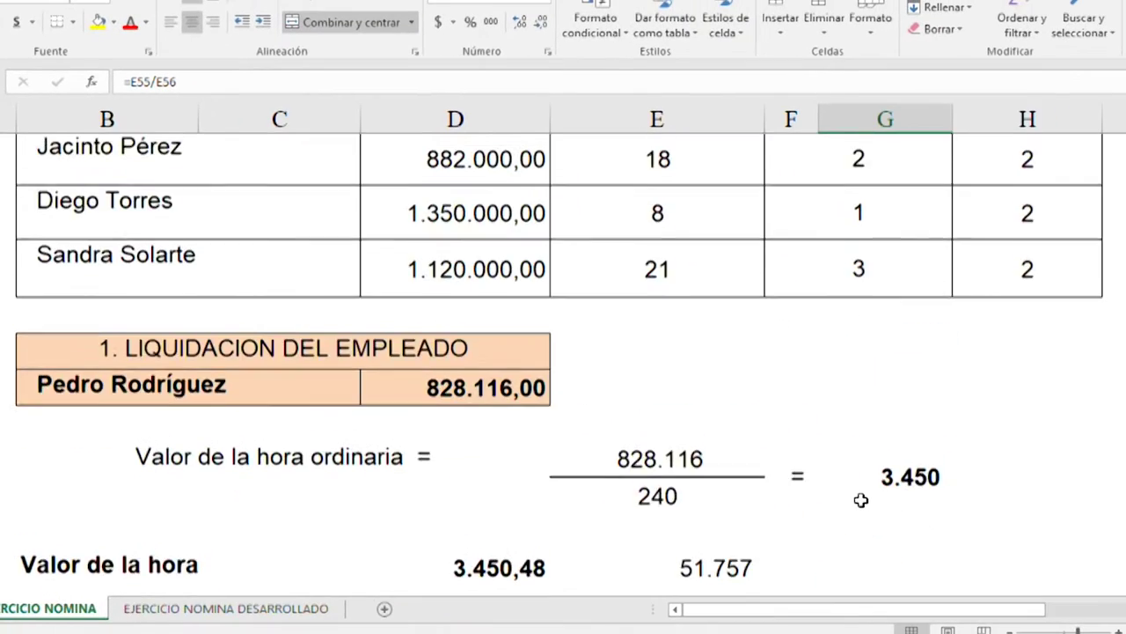
click(859, 373)
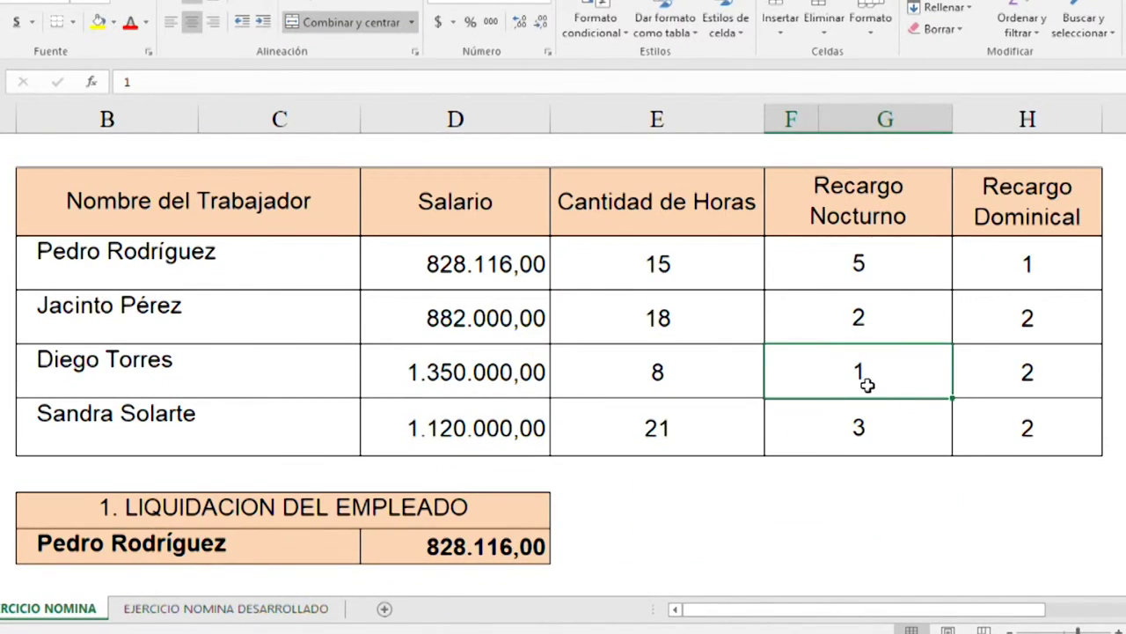
click(1003, 382)
scroll(938, 535, down, 15)
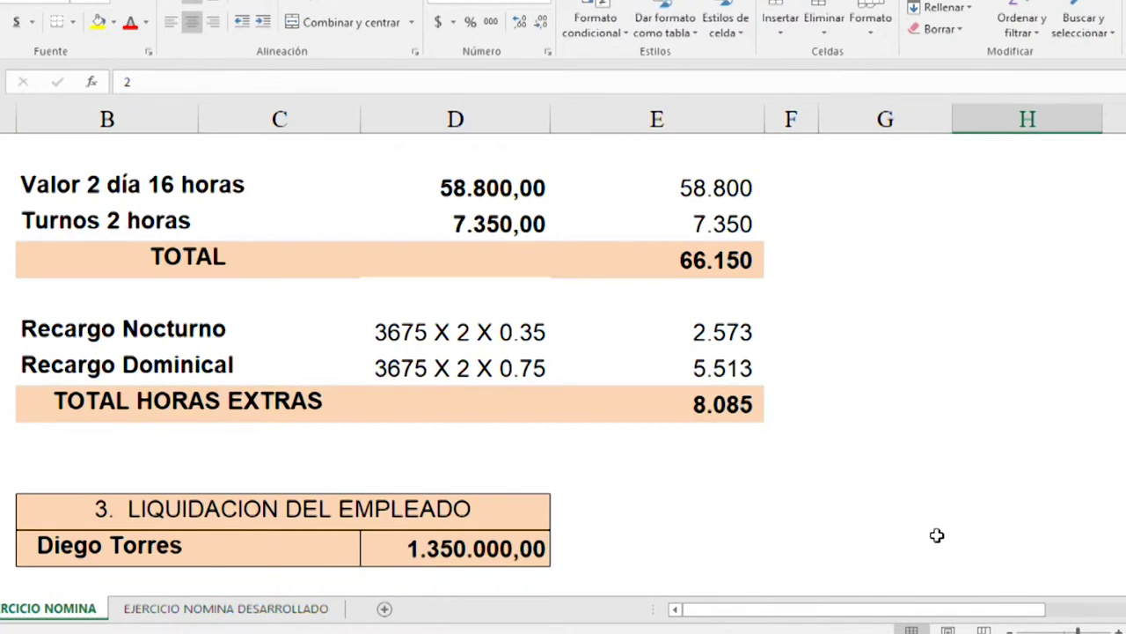
scroll(800, 431, up, 4)
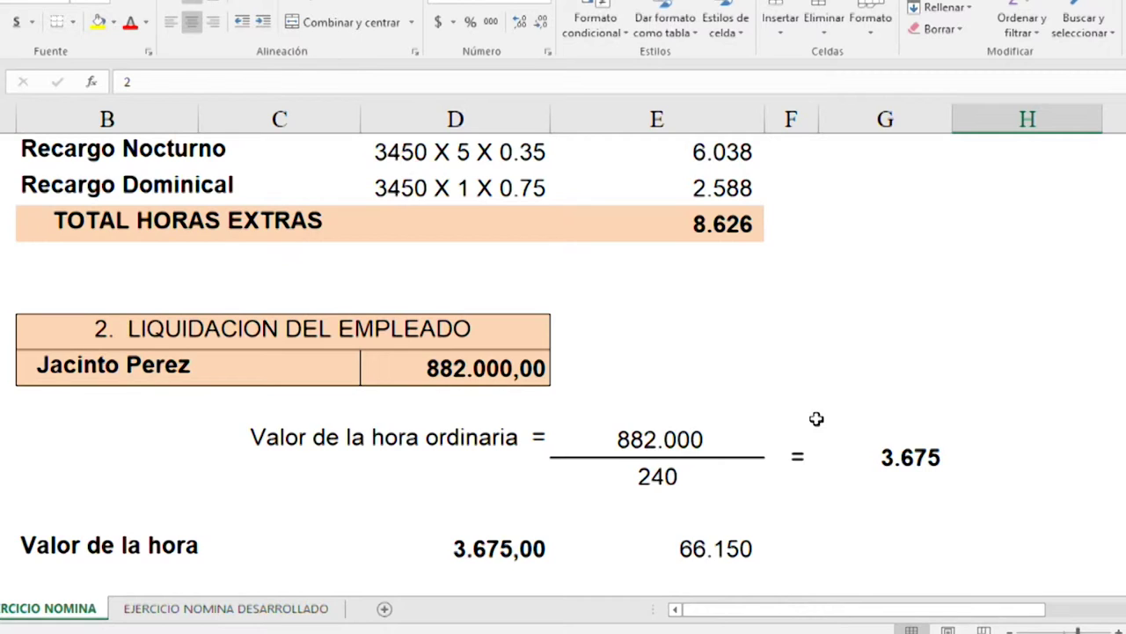
scroll(816, 420, down, 7)
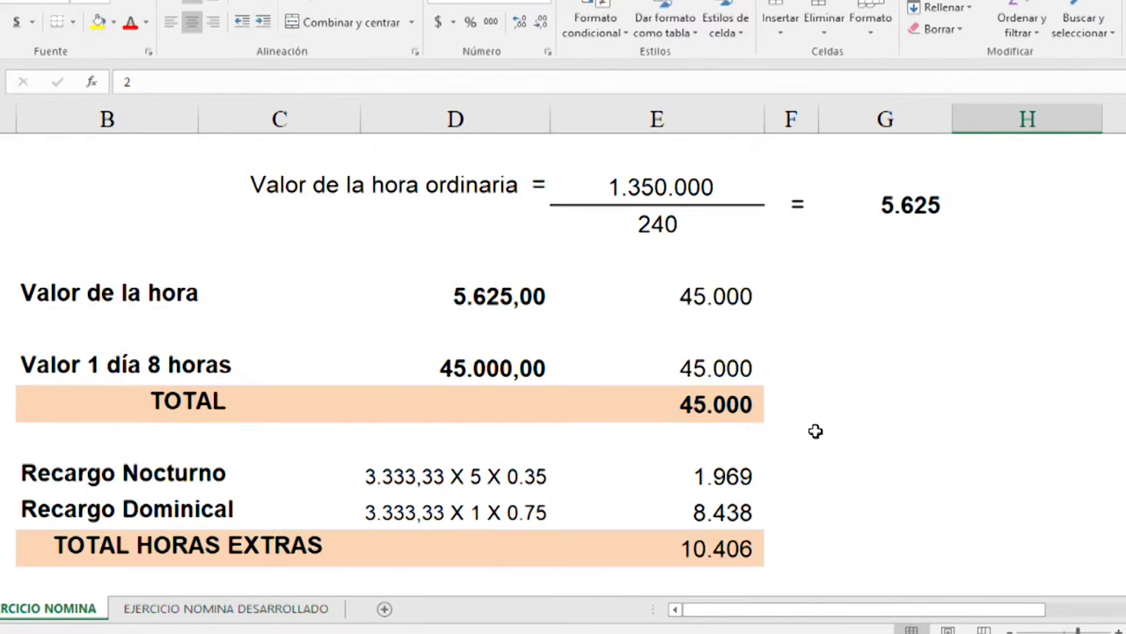
Replace the hourly value in the third employee's night surcharge expression in D63 with 5.625
click(416, 480)
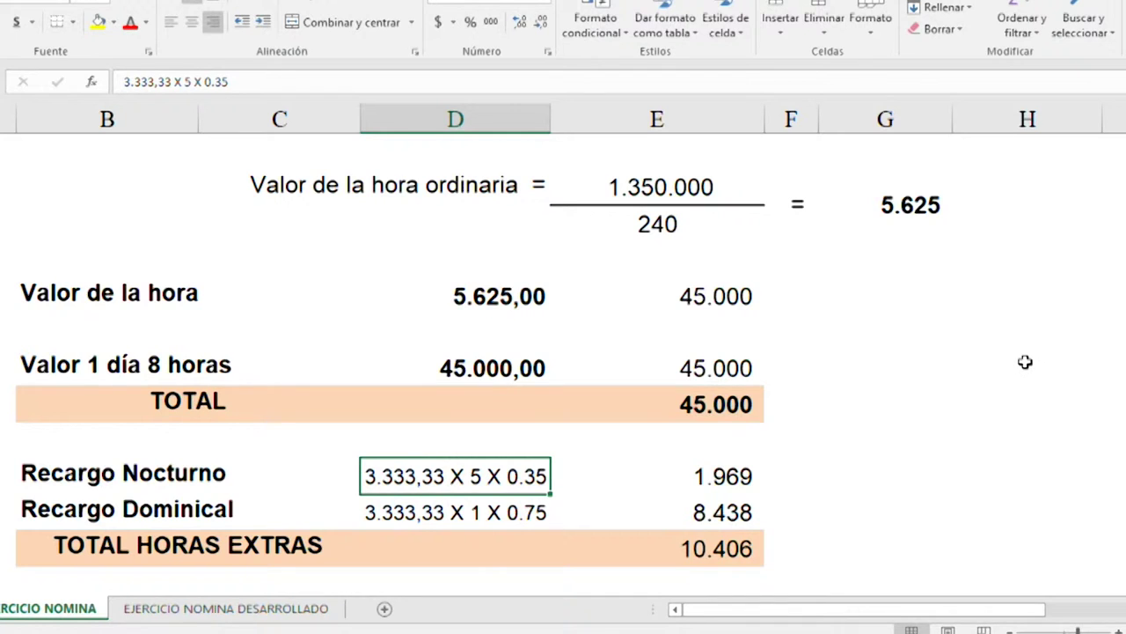
key(F2)
key(Left)
key(Left)
key(Left)
key(Left)
key(Left)
key(Left)
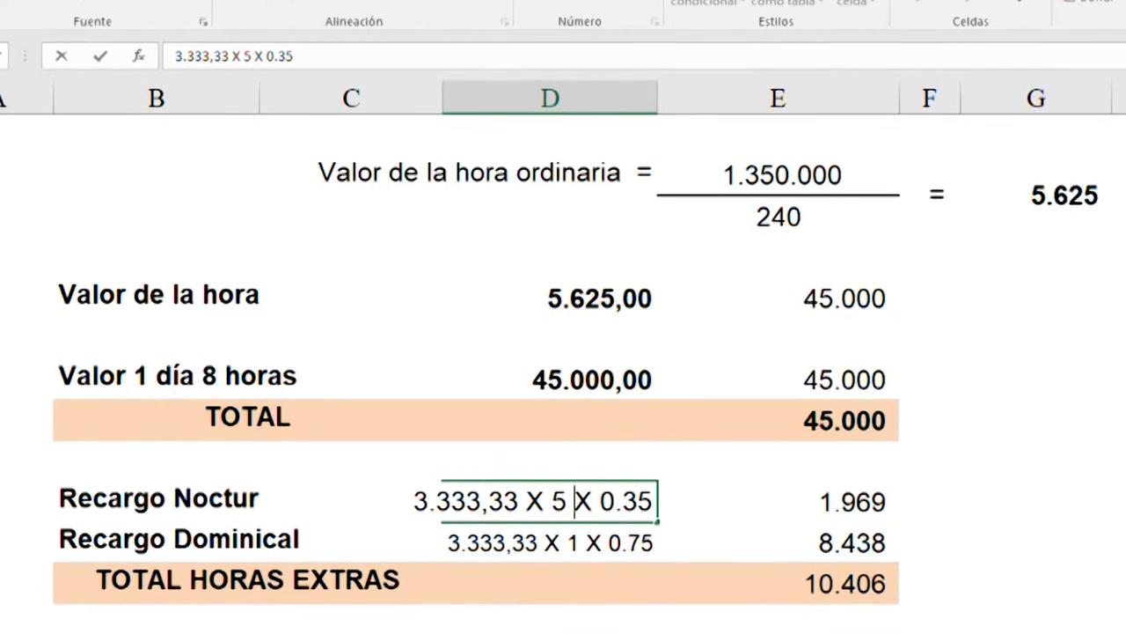
key(Left)
key(Left)
key(Left)
key(Left)
key(Left)
key(BackSpace)
key(BackSpace)
key(BackSpace)
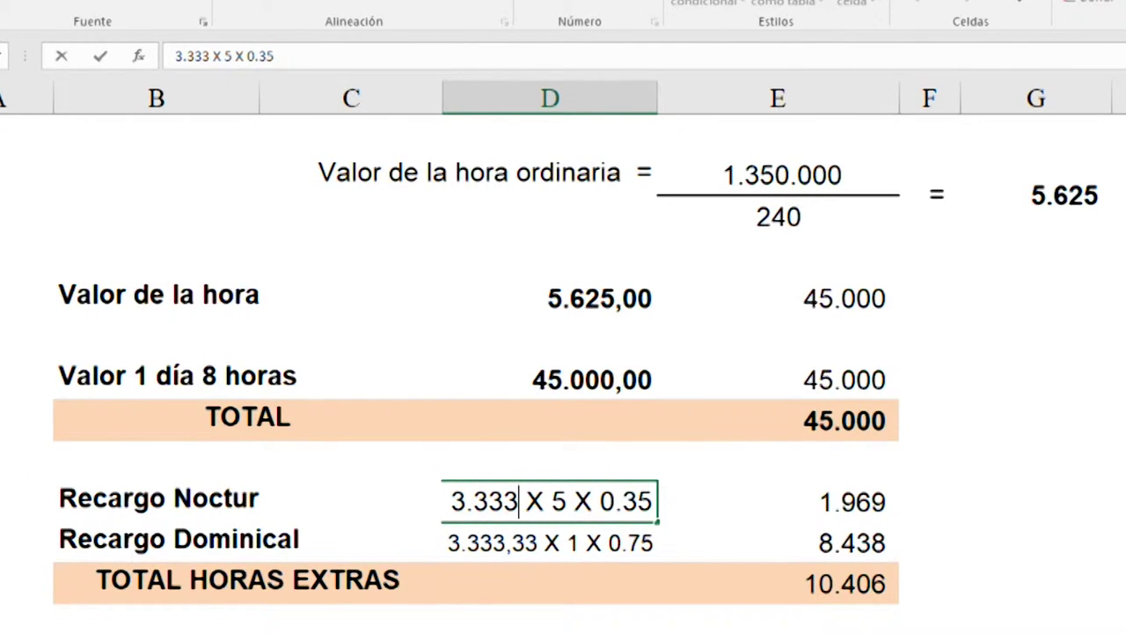
key(BackSpace)
key(BackSpace)
key(BackSpace)
key(BackSpace)
key(BackSpace)
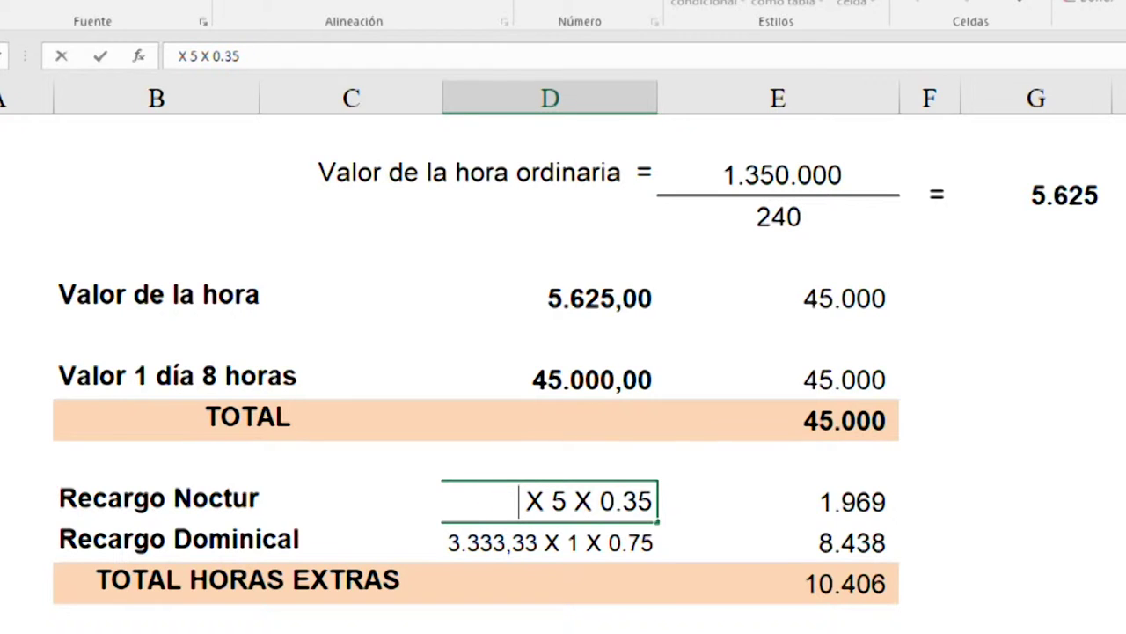
text(5.62)
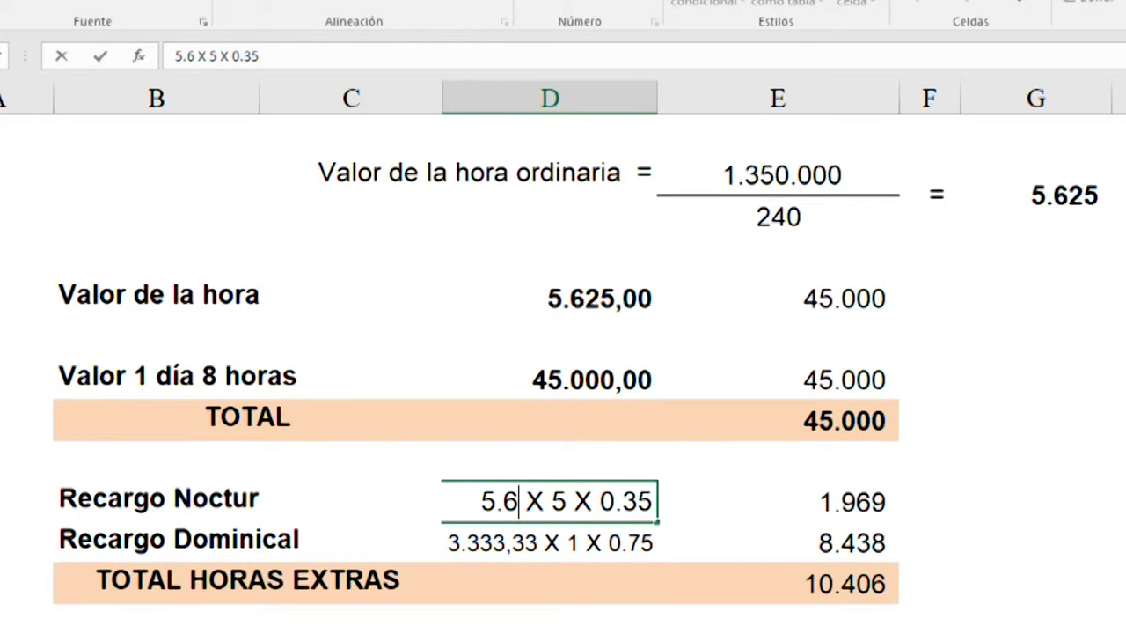
text(5)
key(Return)
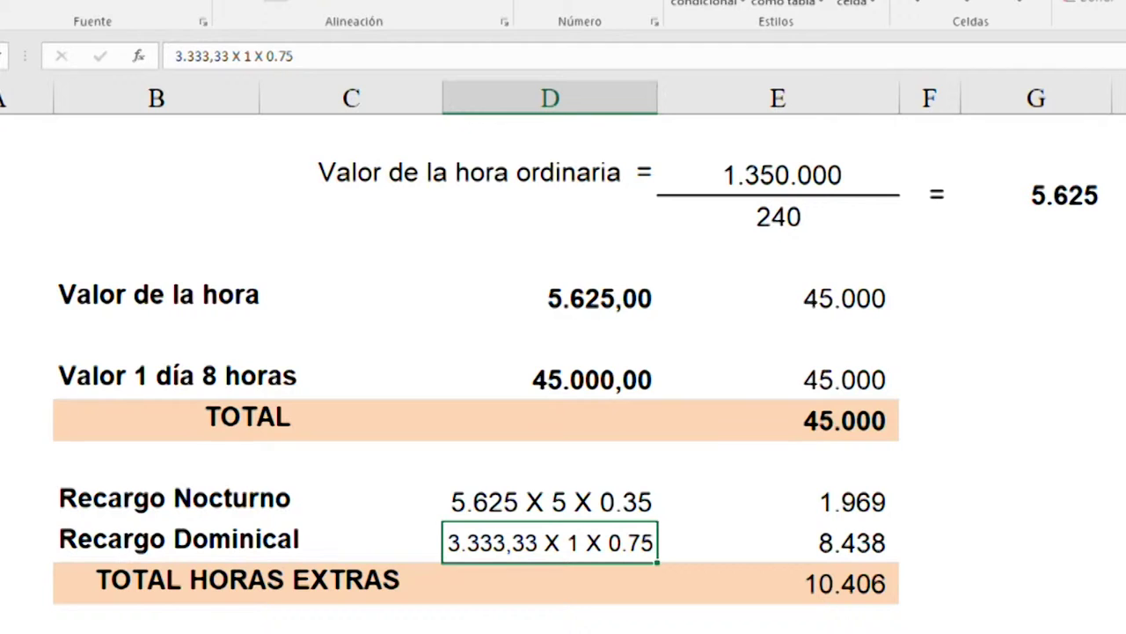
Check the formulas behind the third employee's Sunday and night surcharge amounts in E64 and E63
click(778, 542)
click(778, 501)
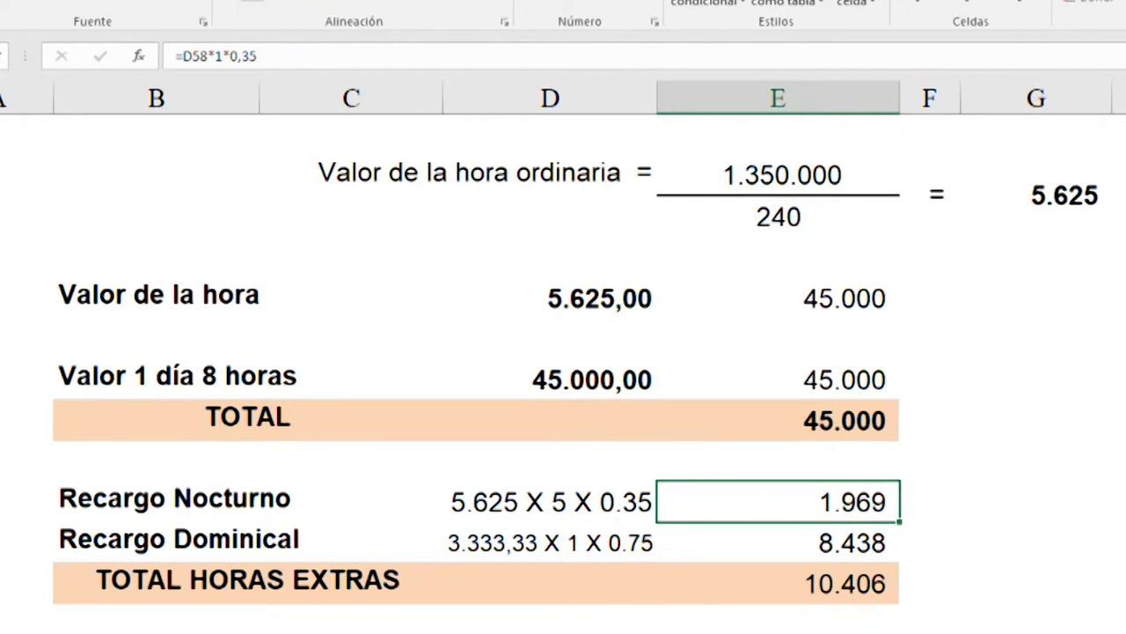
Set the hour count in the third employee's night surcharge expression in D63 to 1
click(549, 501)
key(F2)
key(Left)
key(Left)
key(Left)
key(Left)
key(Left)
key(Left)
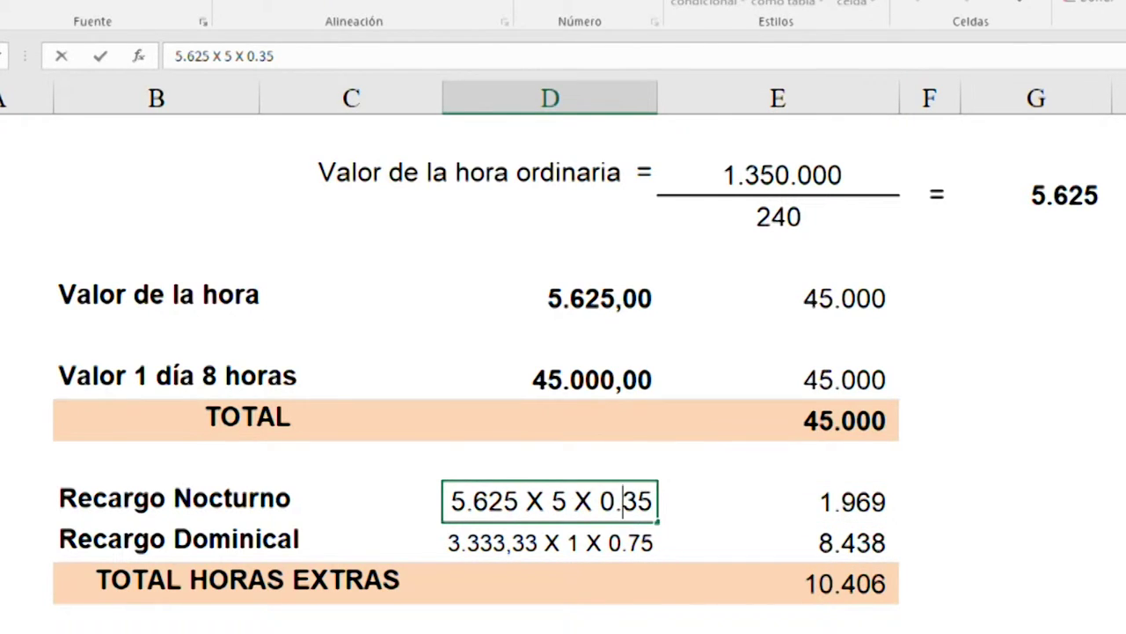
key(BackSpace)
text(1)
key(Return)
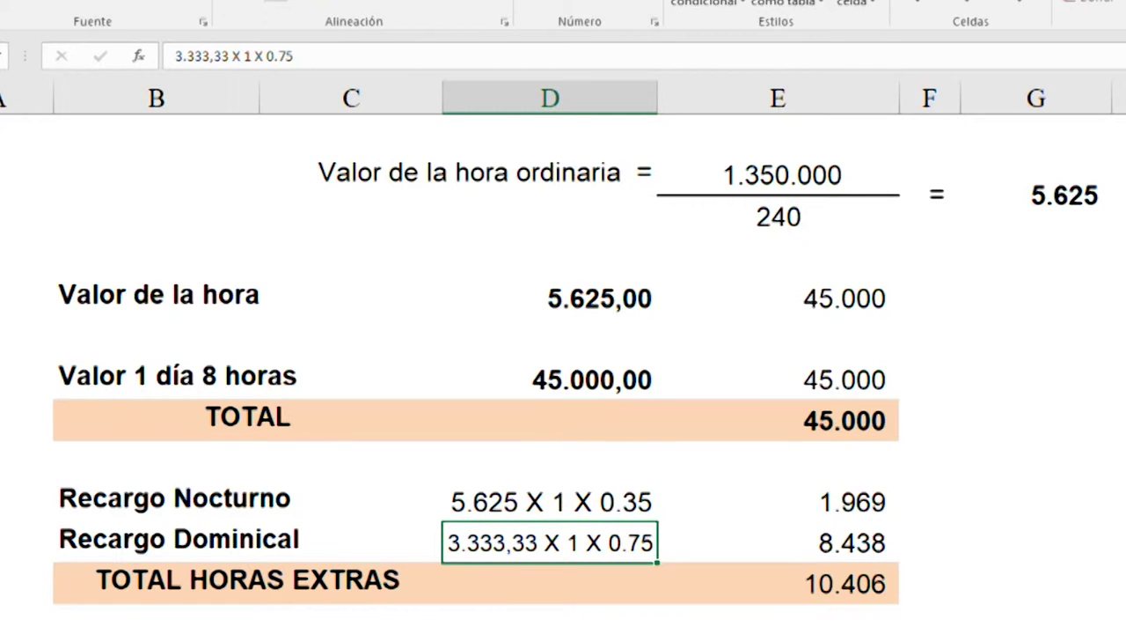
Replace the hourly value in the third employee's Sunday surcharge expression in D64 with 5.625
key(F2)
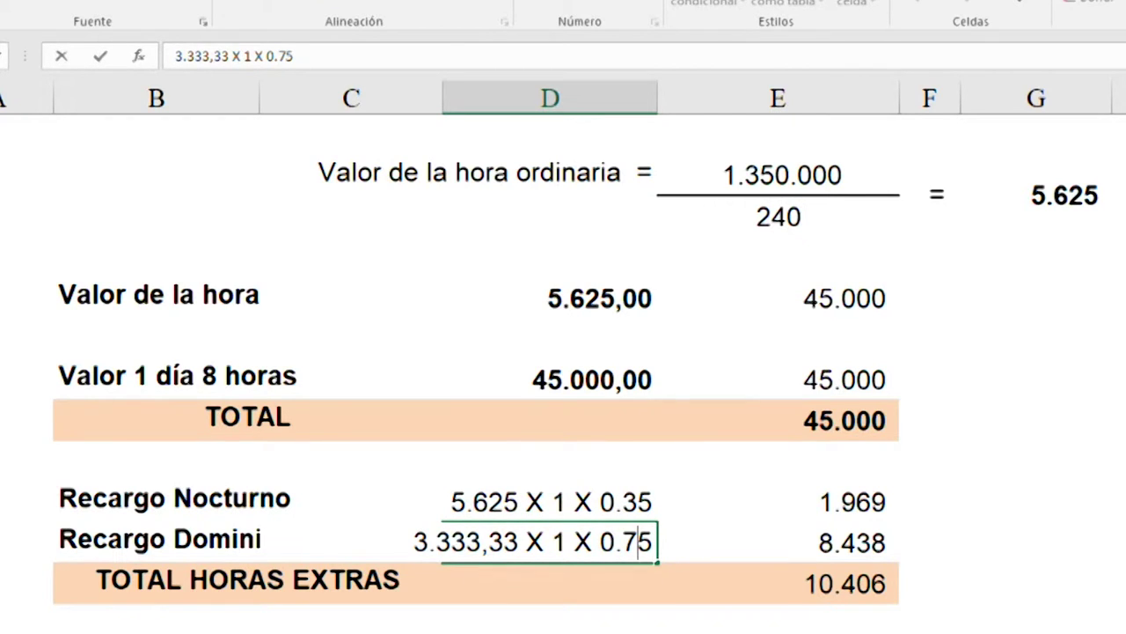
key(Left)
key(Left)
key(BackSpace)
key(BackSpace)
key(BackSpace)
key(BackSpace)
key(BackSpace)
key(BackSpace)
key(BackSpace)
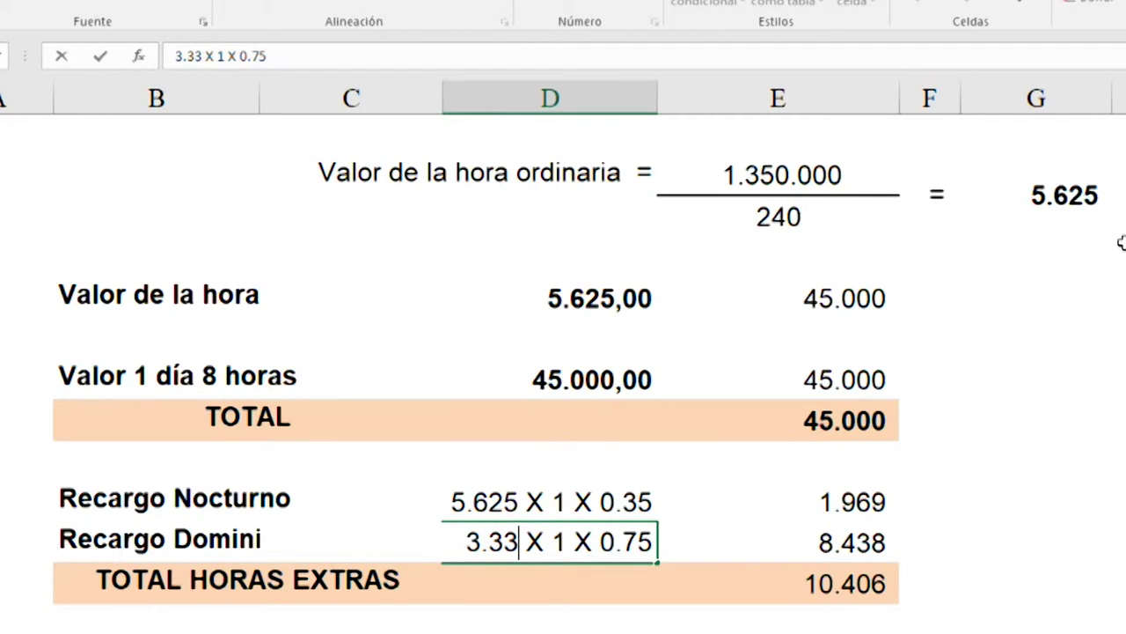
key(BackSpace)
text(5.625)
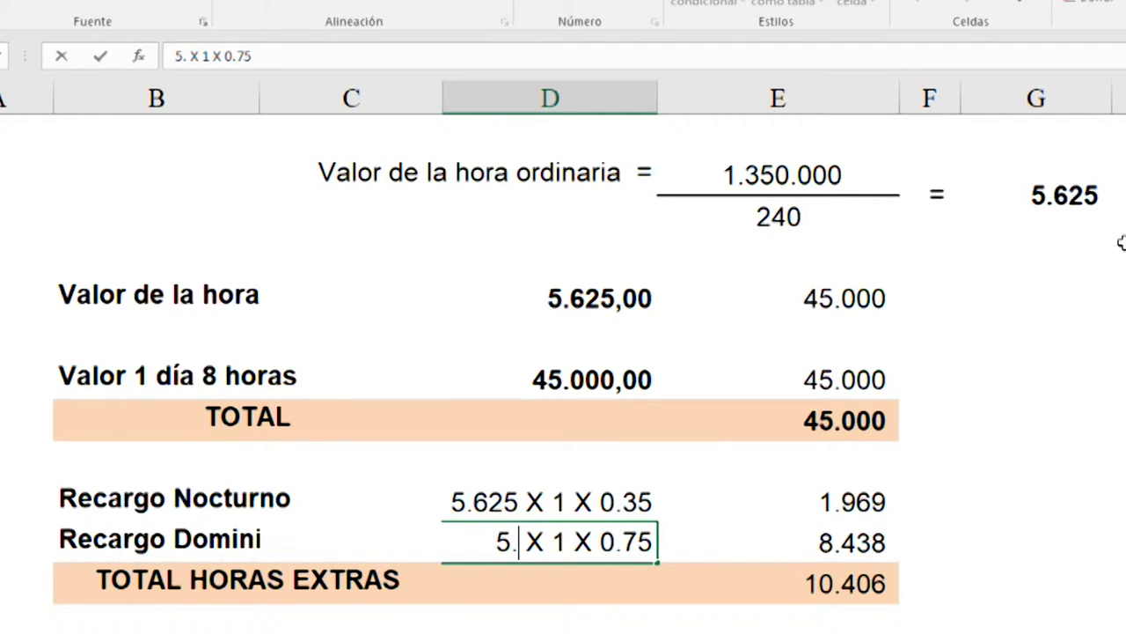
key(Left)
key(Left)
key(Left)
key(Left)
key(Left)
key(Left)
key(Left)
key(Left)
key(Left)
key(Left)
key(Right)
key(Right)
key(Right)
key(Return)
Compare the third employee's night surcharge expression in D63 with the formula in E63
key(Up)
key(Up)
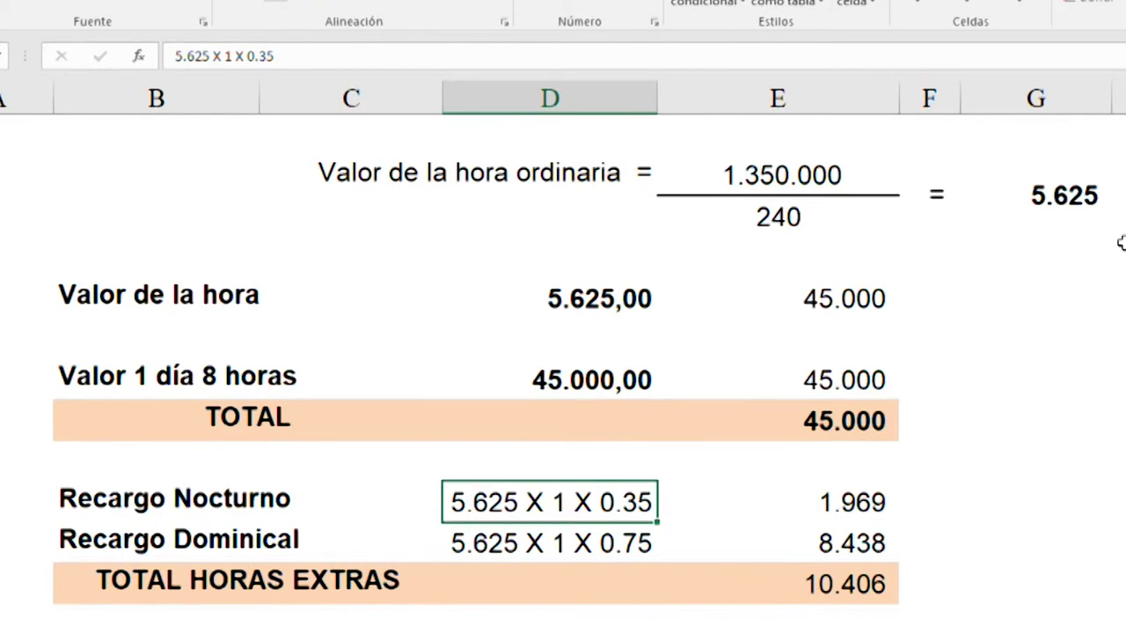
key(Right)
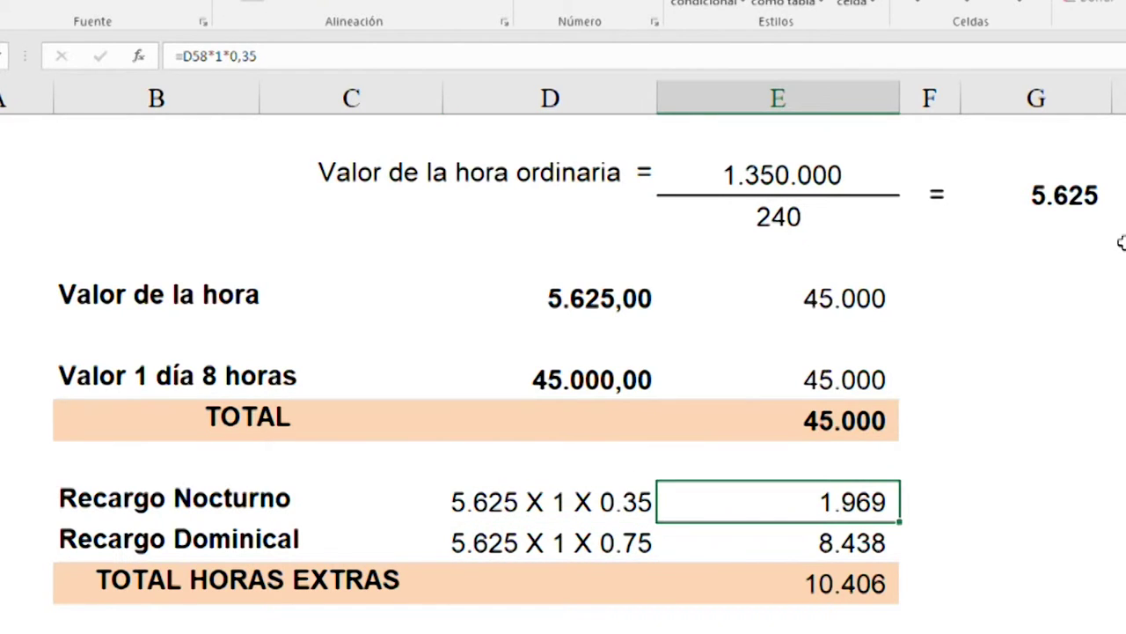
key(F2)
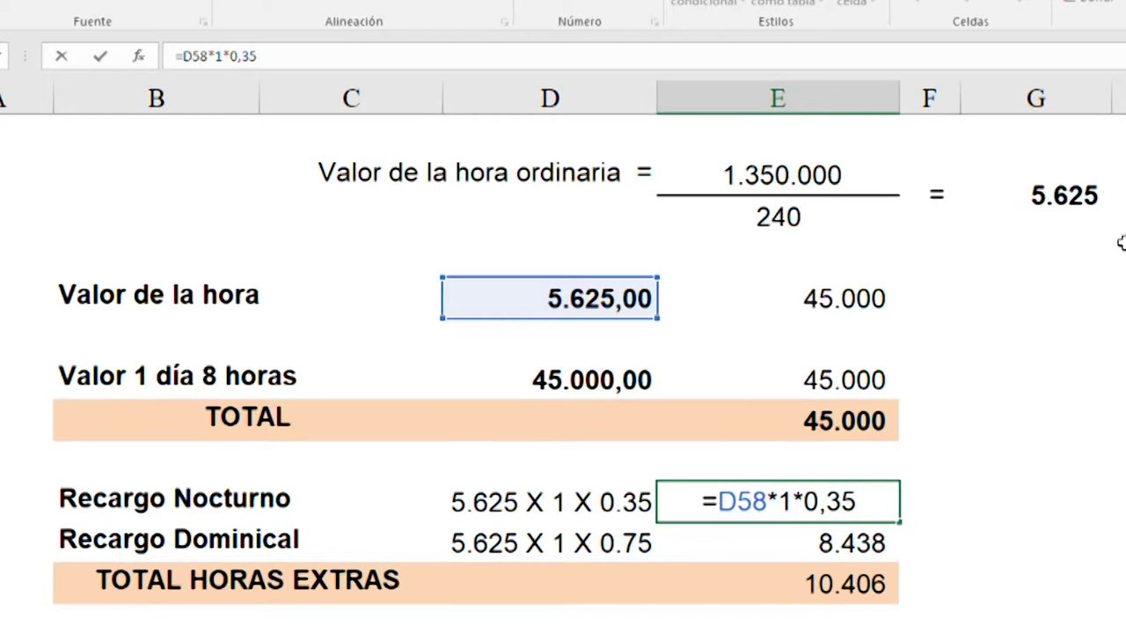
key(Return)
key(Up)
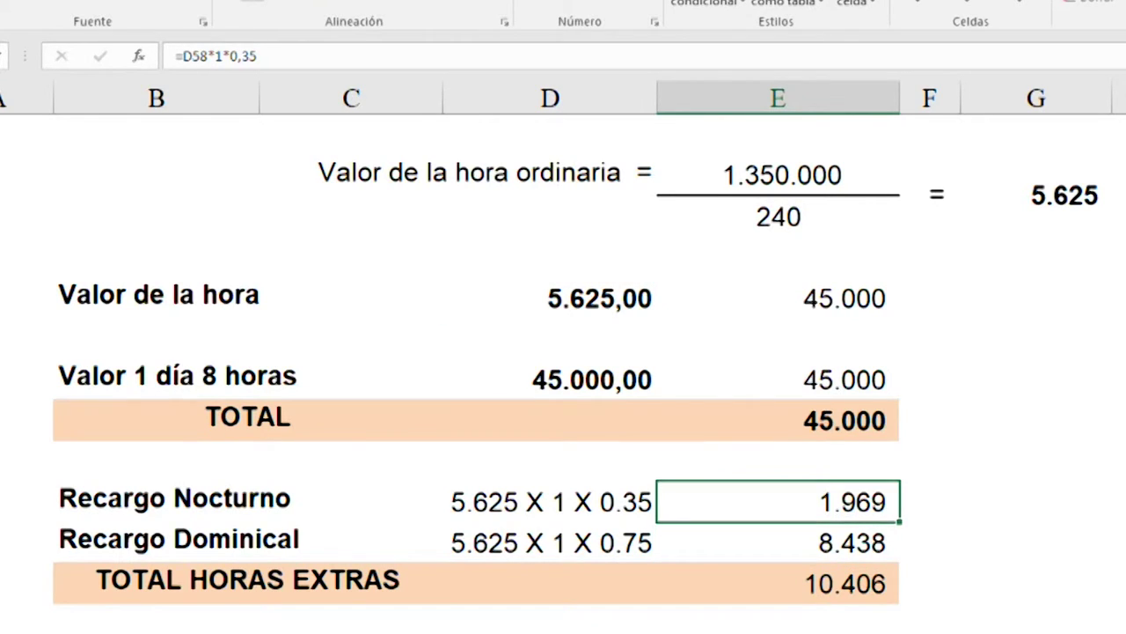
key(F2)
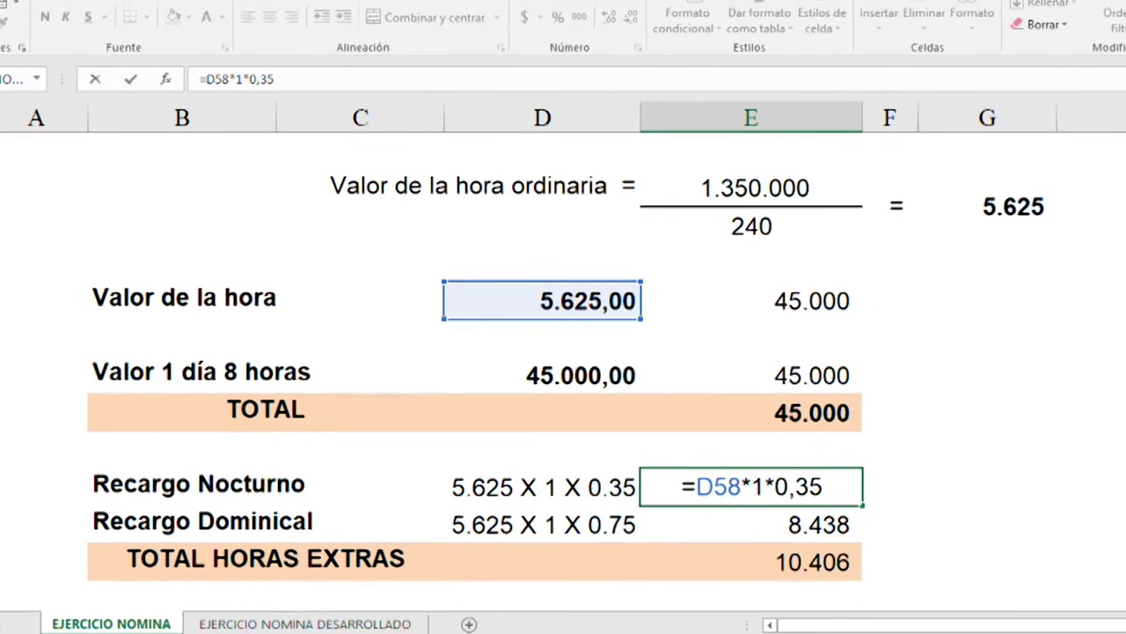
key(Return)
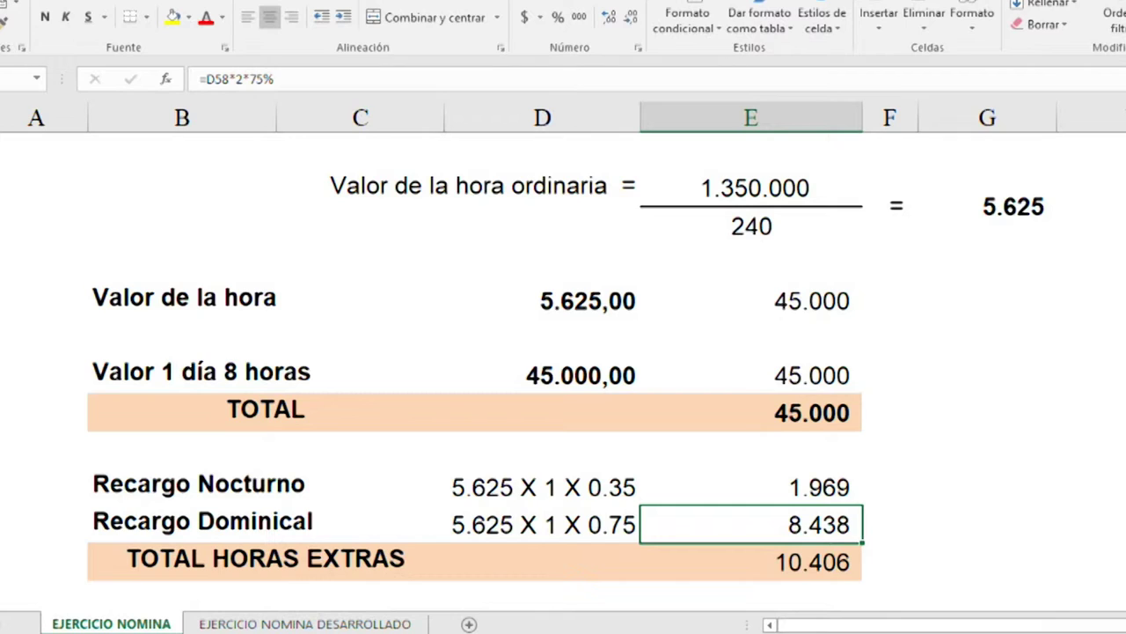
Set the hour multiplier in the third employee's Sunday surcharge formula in E64 to 1
key(F2)
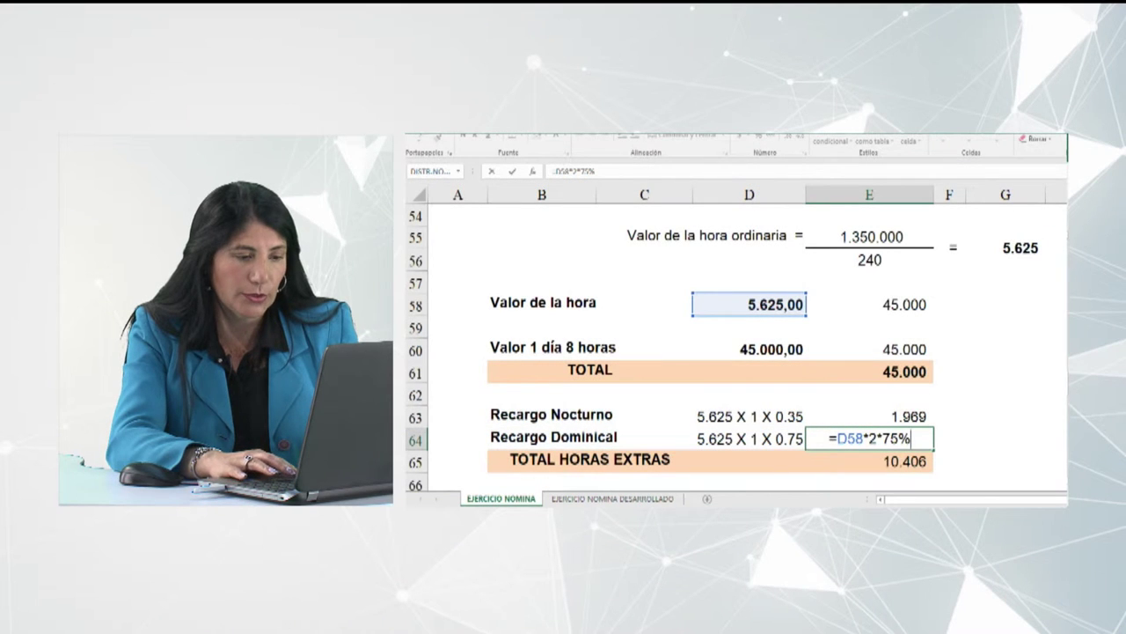
key(Left)
key(Left)
key(Left)
key(Left)
key(BackSpace)
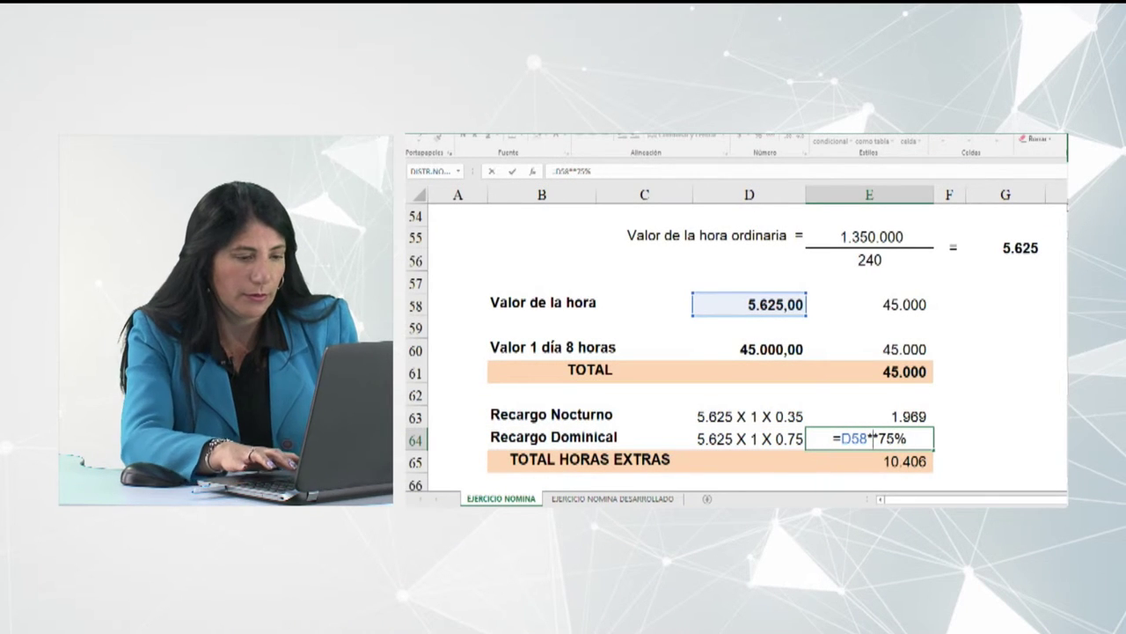
key(Return)
Look up the third employee's night and Sunday surcharge hours in the employee table, and return to that settlement's surcharge rows
scroll(1038, 209, up, 9)
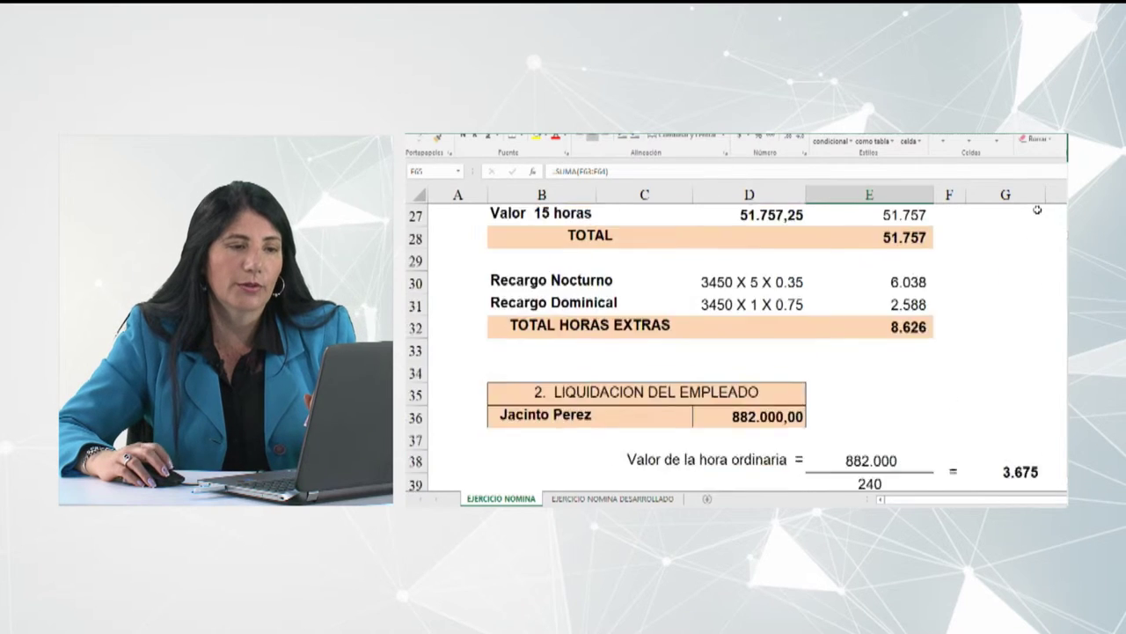
scroll(1038, 210, up, 10)
scroll(946, 229, down, 3)
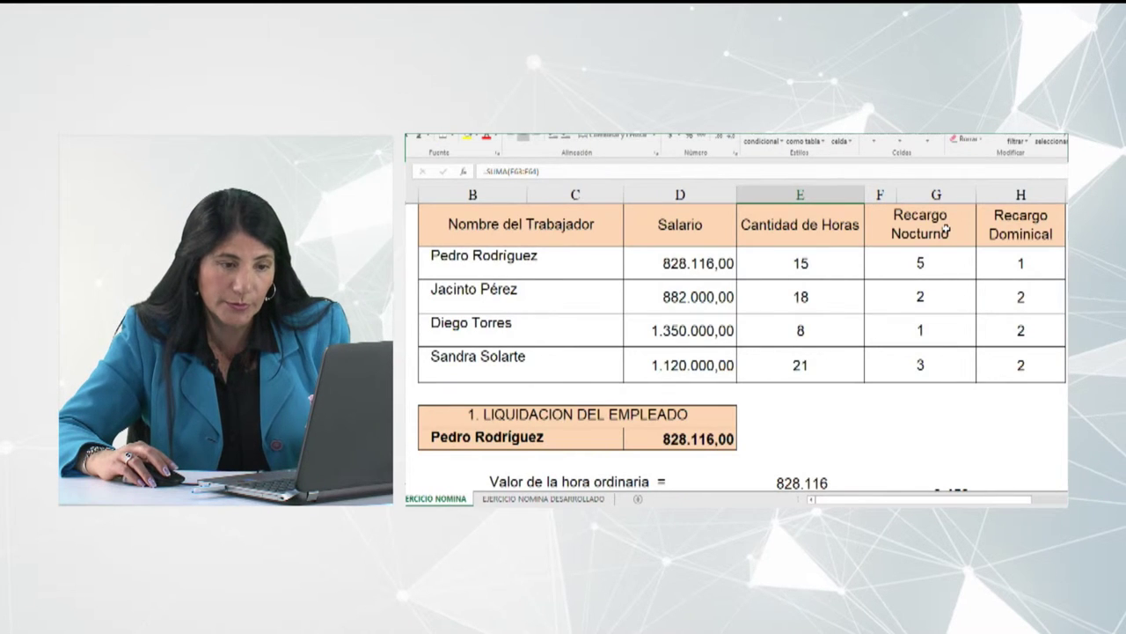
scroll(946, 229, down, 20)
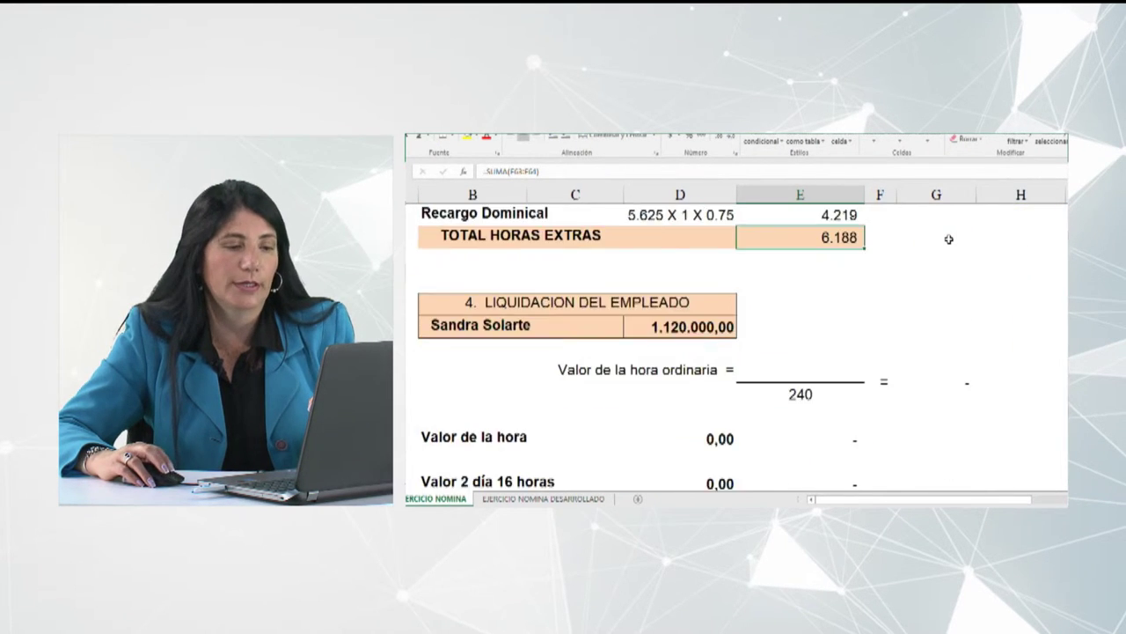
scroll(949, 238, down, 4)
scroll(949, 239, up, 4)
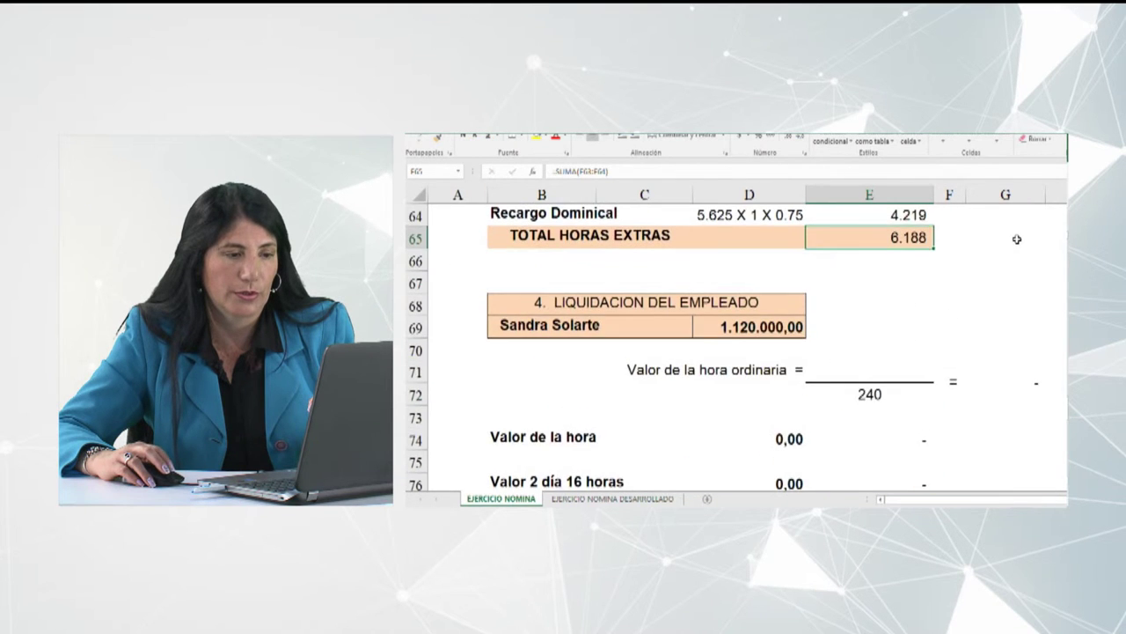
scroll(1014, 239, up, 2)
Set the hour multiplier in the third employee's Sunday surcharge formula in E64 back to 2
click(912, 348)
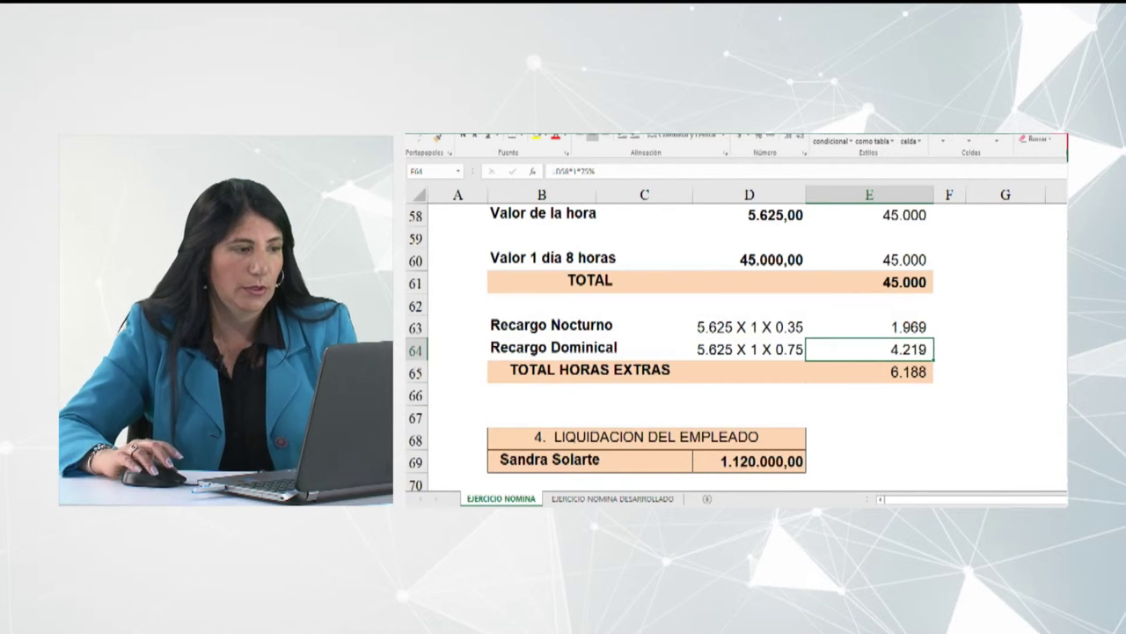
key(F2)
key(Left)
key(Left)
key(Left)
key(Left)
key(BackSpace)
text(2)
Recheck the cell reference and multipliers in the third employee's night surcharge formula in E63
click(913, 326)
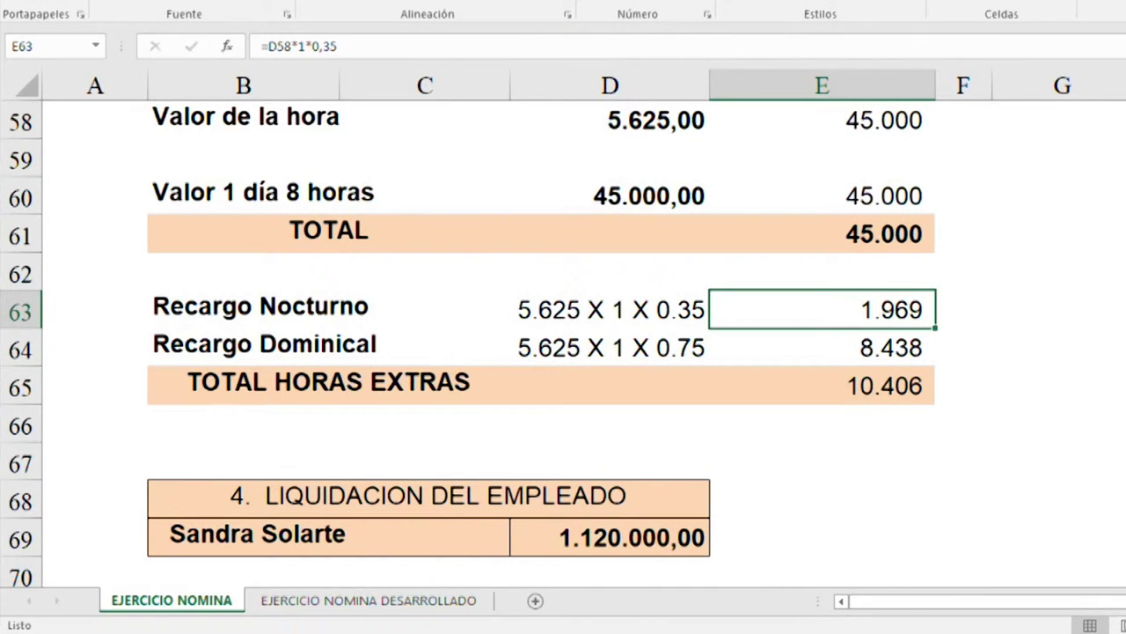
key(F2)
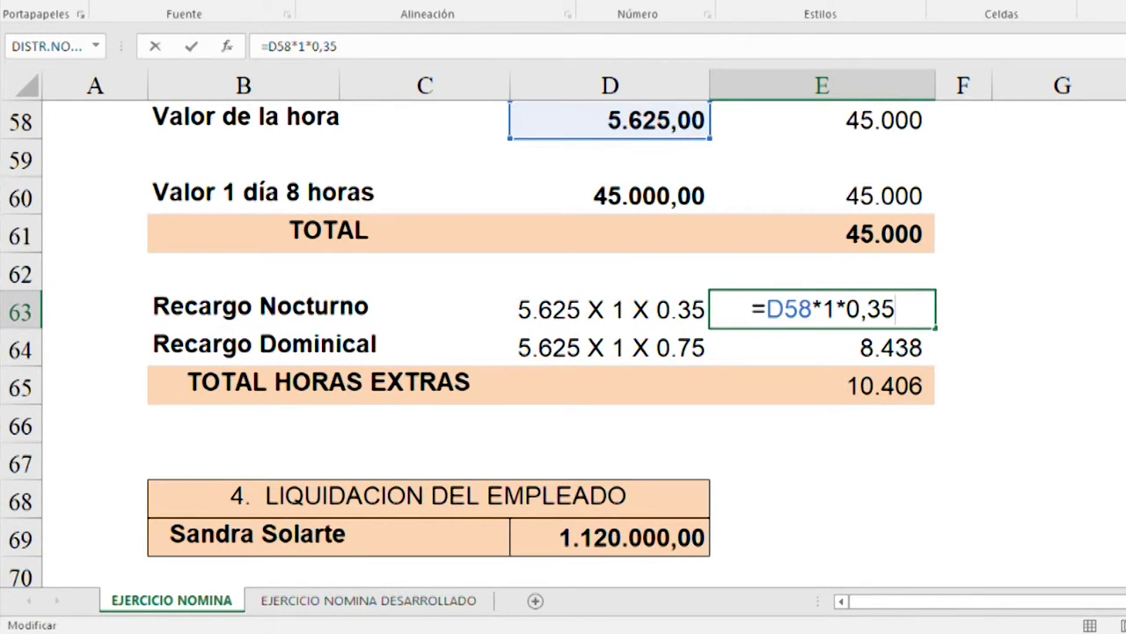
key(Return)
click(821, 309)
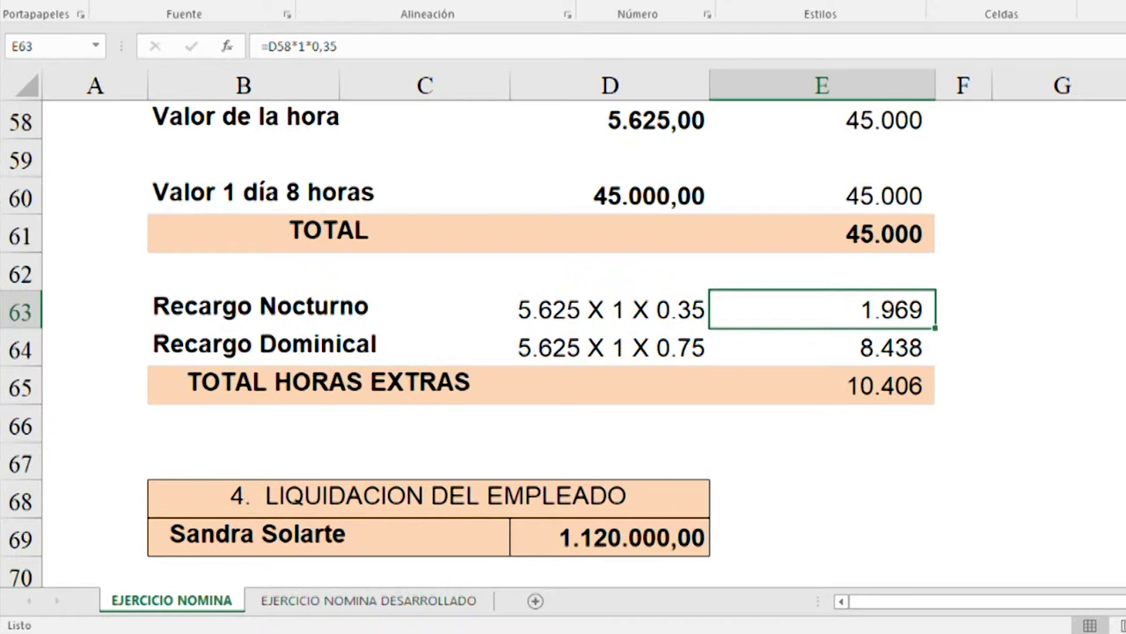
Enter +D69 in E71 to bring the fourth employee's salary into the ordinary hour calculation
scroll(1043, 505, down, 4)
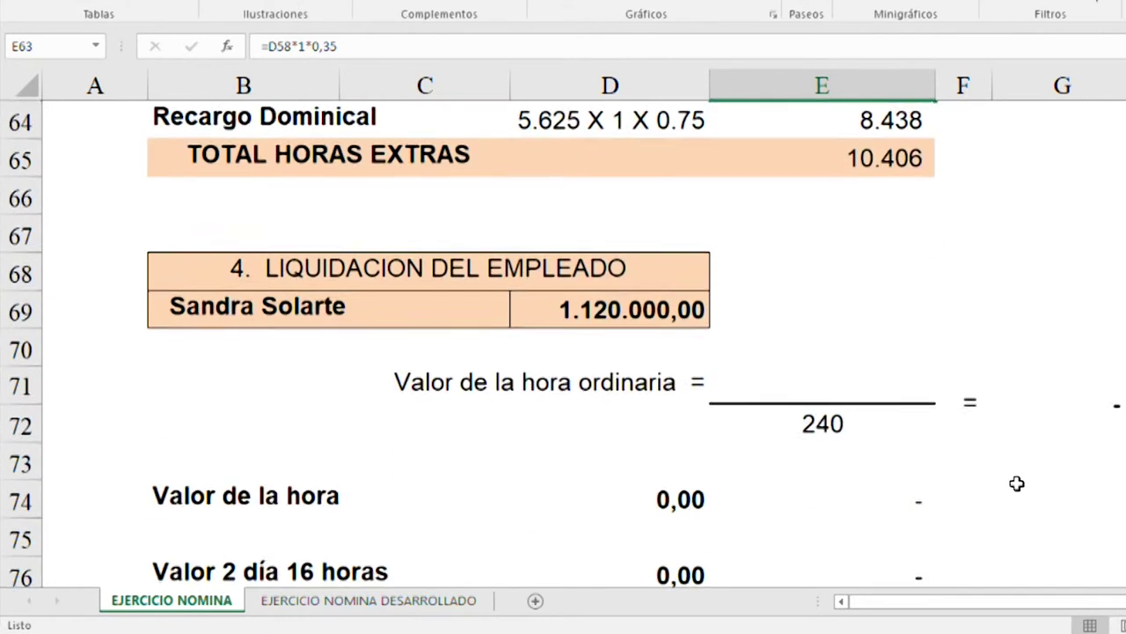
scroll(924, 260, up, 1)
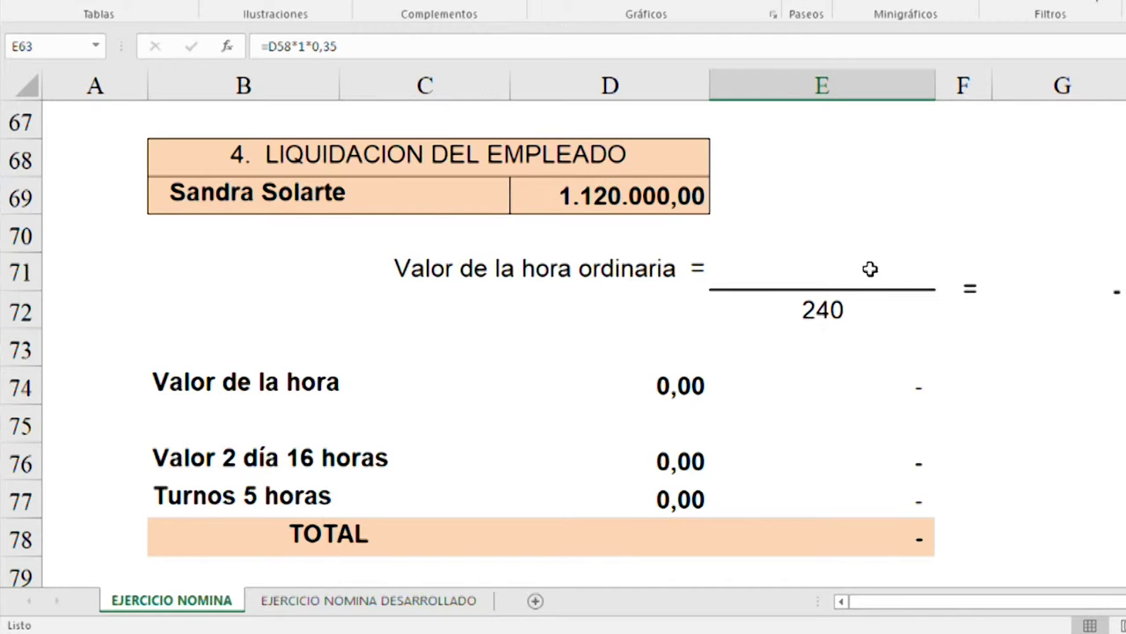
click(867, 268)
text(+)
click(822, 196)
key(Left)
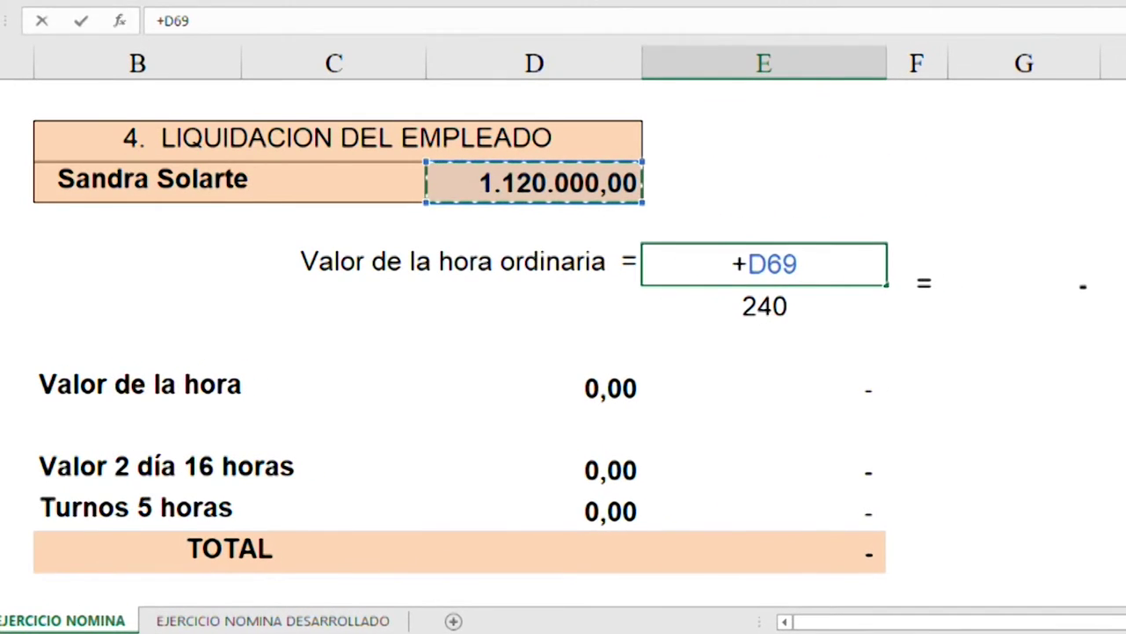
key(Return)
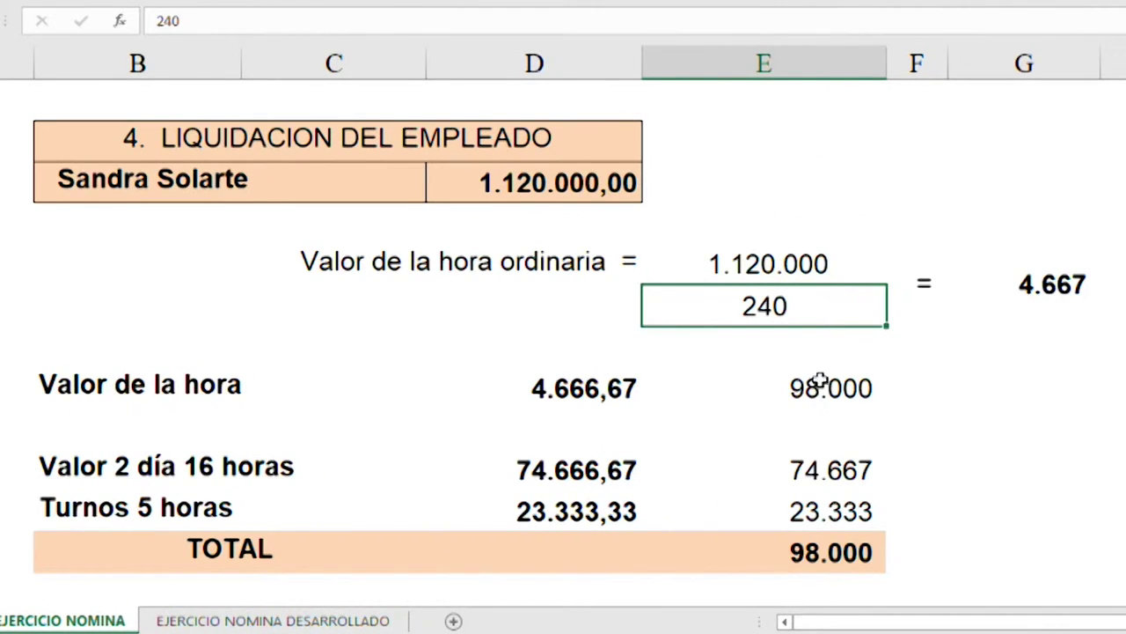
Review the fourth employee's ordinary hour formula, the hour and day amounts, and the surcharge expressions below them
click(1045, 289)
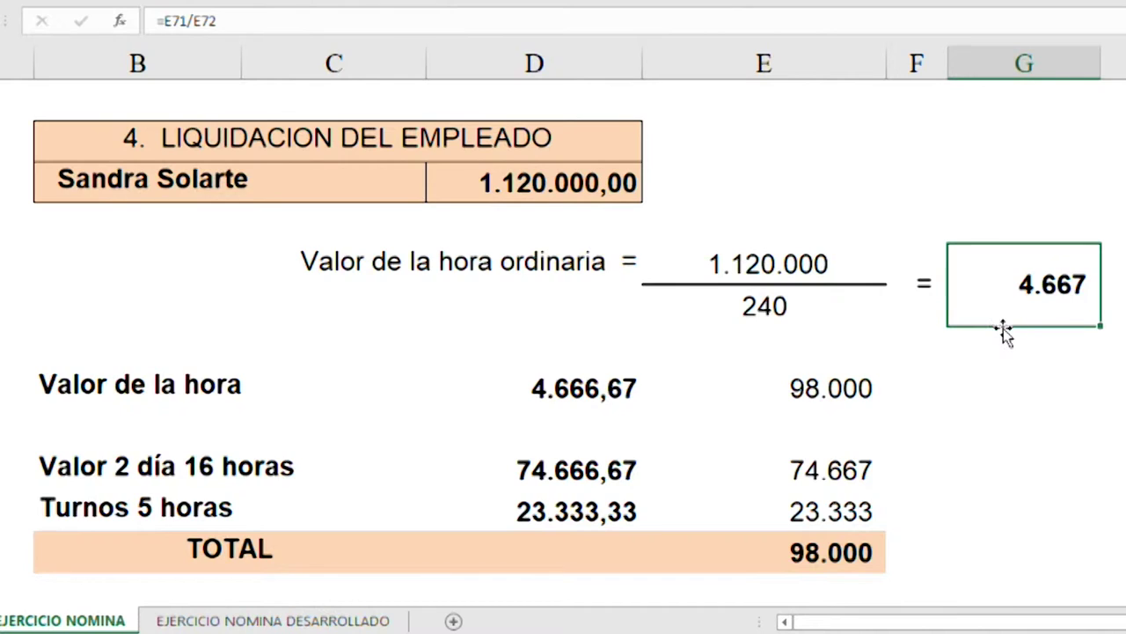
click(862, 387)
key(Down)
key(Down)
key(Left)
key(Down)
key(Down)
key(Down)
key(Down)
key(Down)
key(Down)
key(Up)
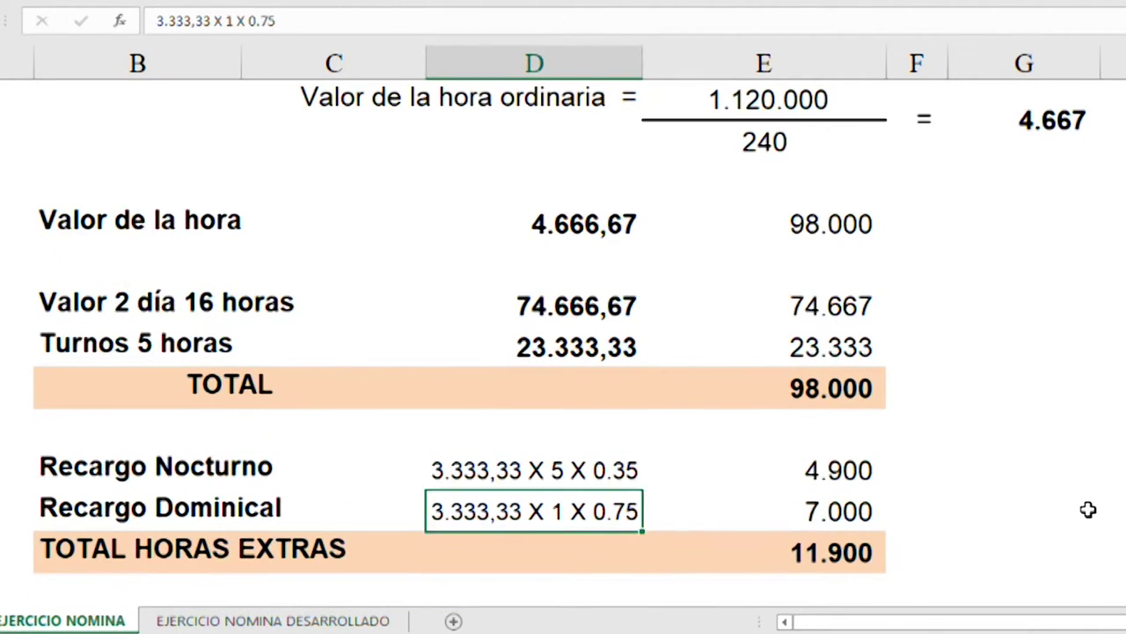
Replace the hourly value in the fourth employee's night surcharge expression in D80 with 4.667
key(Up)
key(Up)
key(Down)
key(F2)
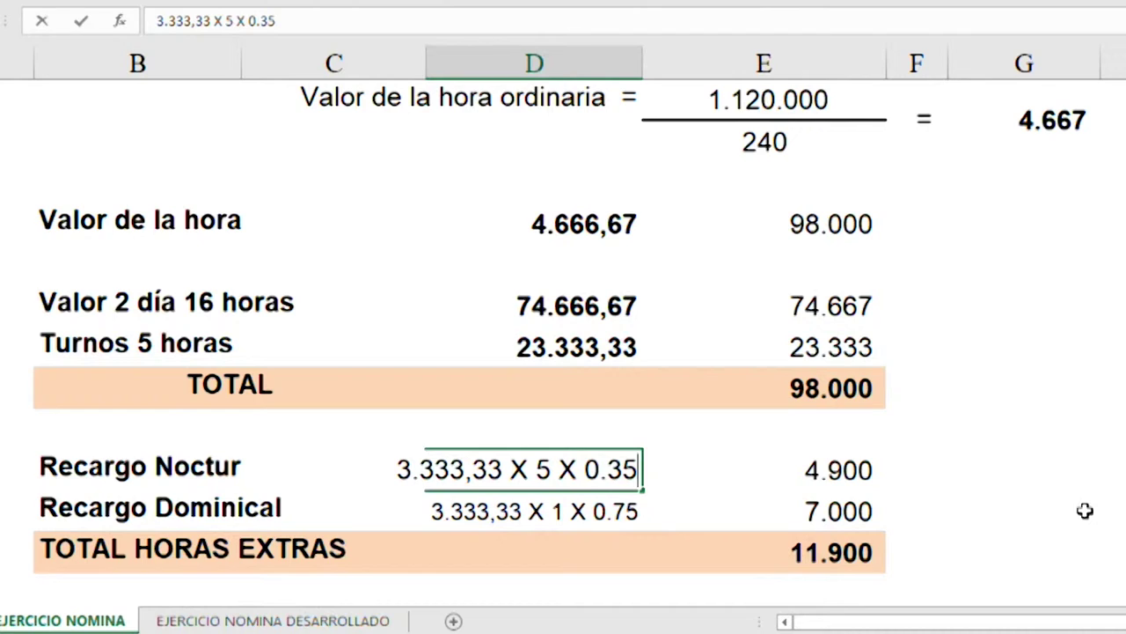
key(Left)
key(Left)
key(Left)
key(Left)
key(Left)
key(Left)
key(Left)
key(Left)
key(Left)
key(BackSpace)
key(BackSpace)
key(BackSpace)
key(BackSpace)
key(BackSpace)
key(BackSpace)
key(BackSpace)
key(BackSpace)
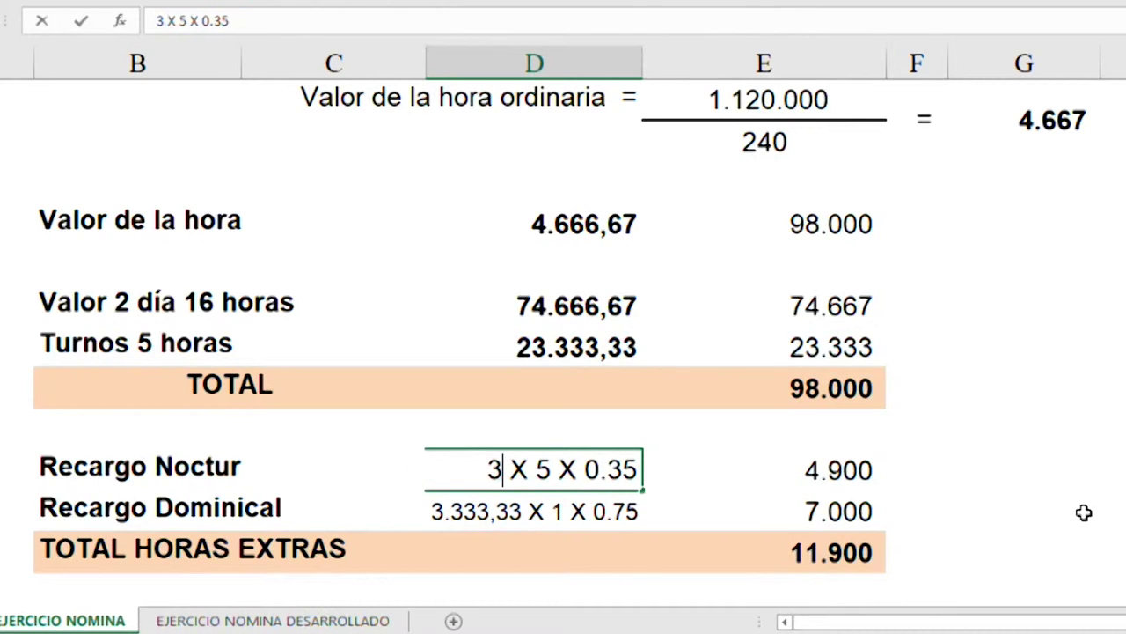
text(4.667)
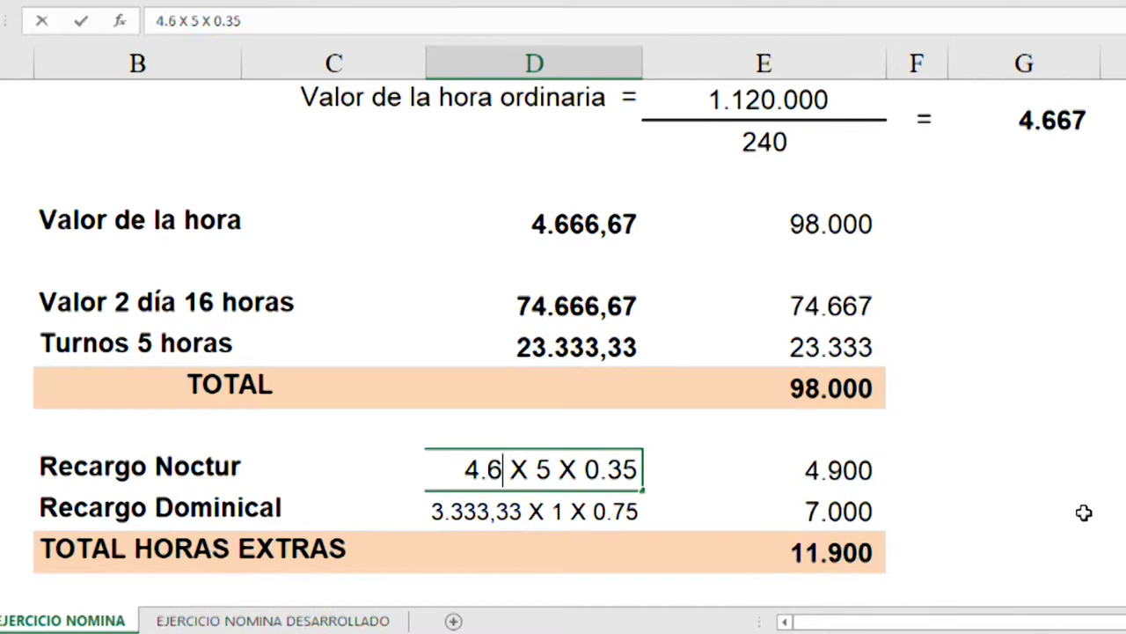
key(Return)
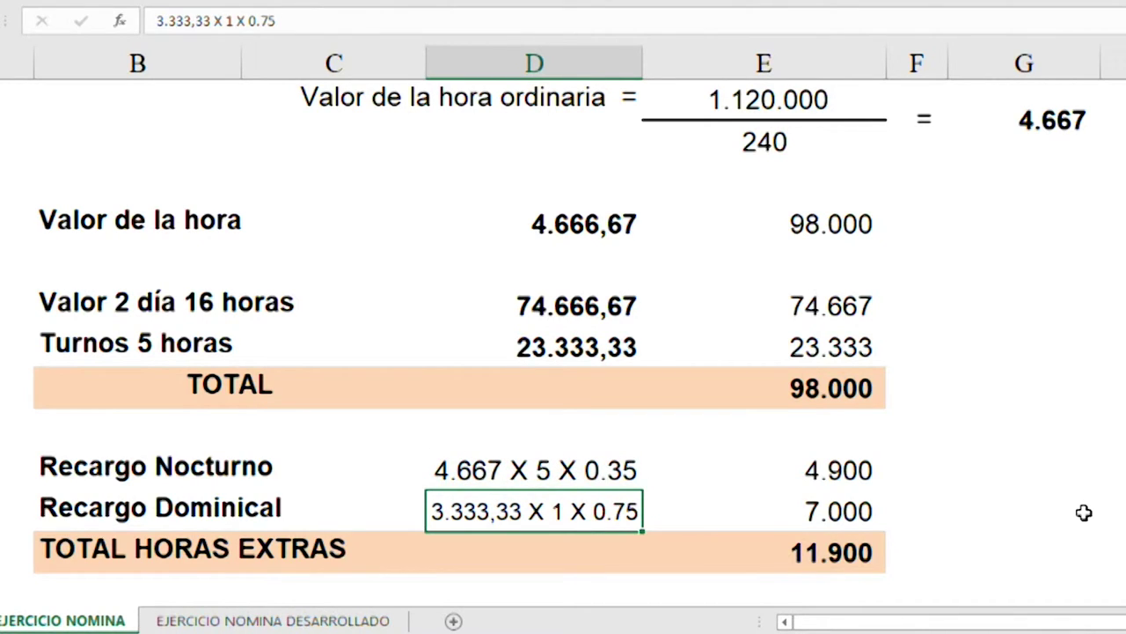
Replace the hourly value in the fourth employee's Sunday surcharge expression in D81 with 4.667
key(F2)
key(Left)
key(Left)
key(Left)
key(Left)
key(Left)
key(Left)
key(Left)
key(Left)
key(Left)
key(Left)
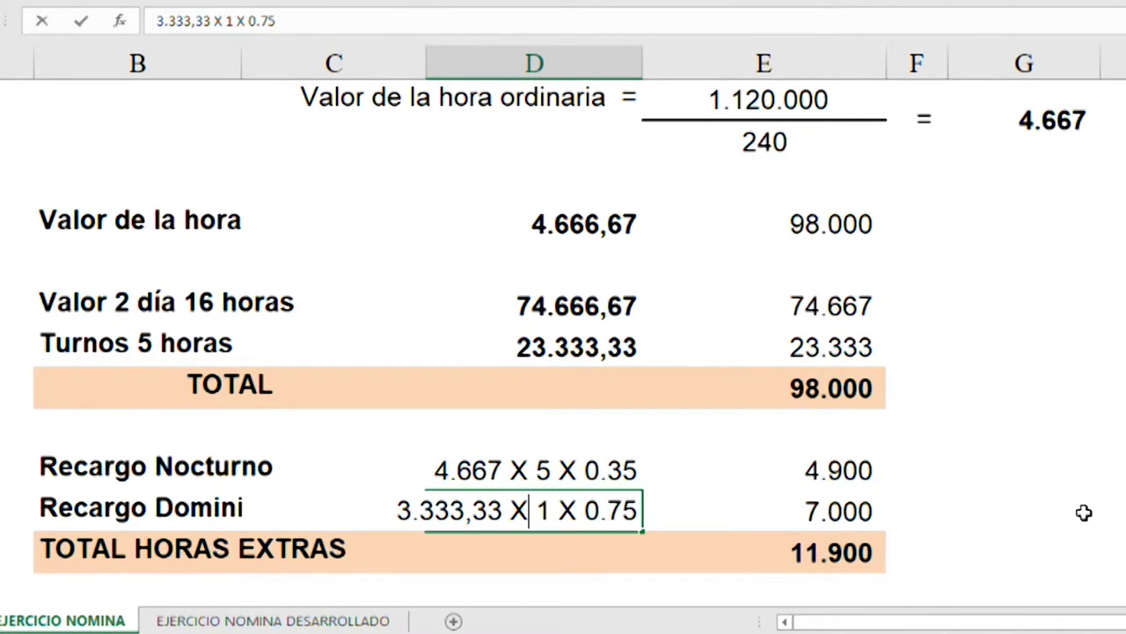
key(BackSpace)
key(BackSpace)
key(BackSpace)
key(BackSpace)
key(BackSpace)
key(BackSpace)
key(BackSpace)
key(BackSpace)
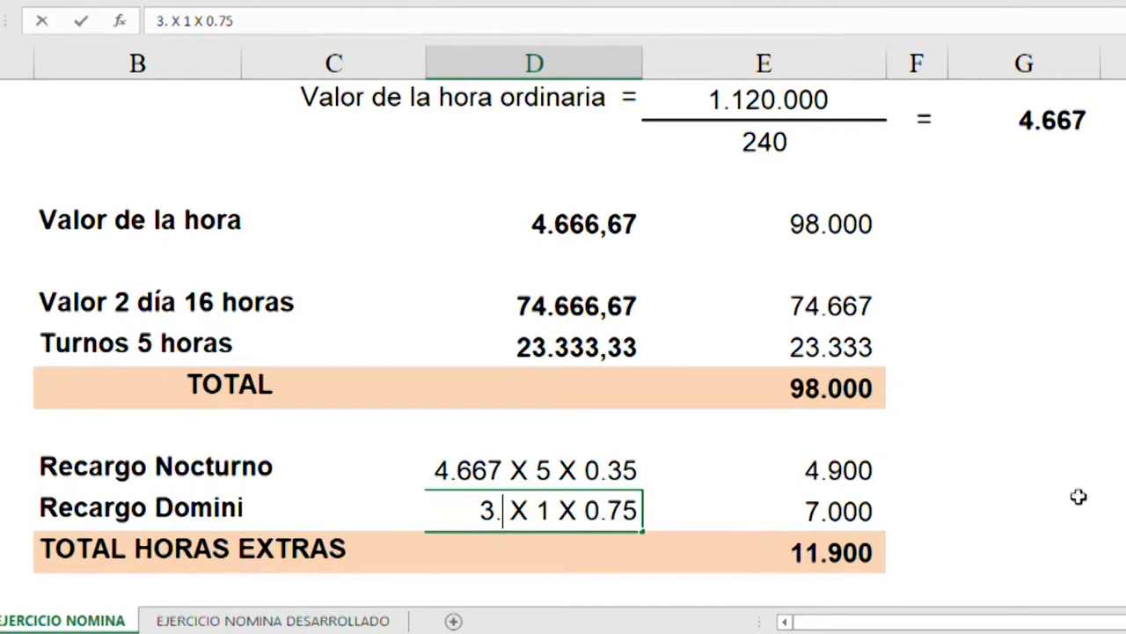
text(4)
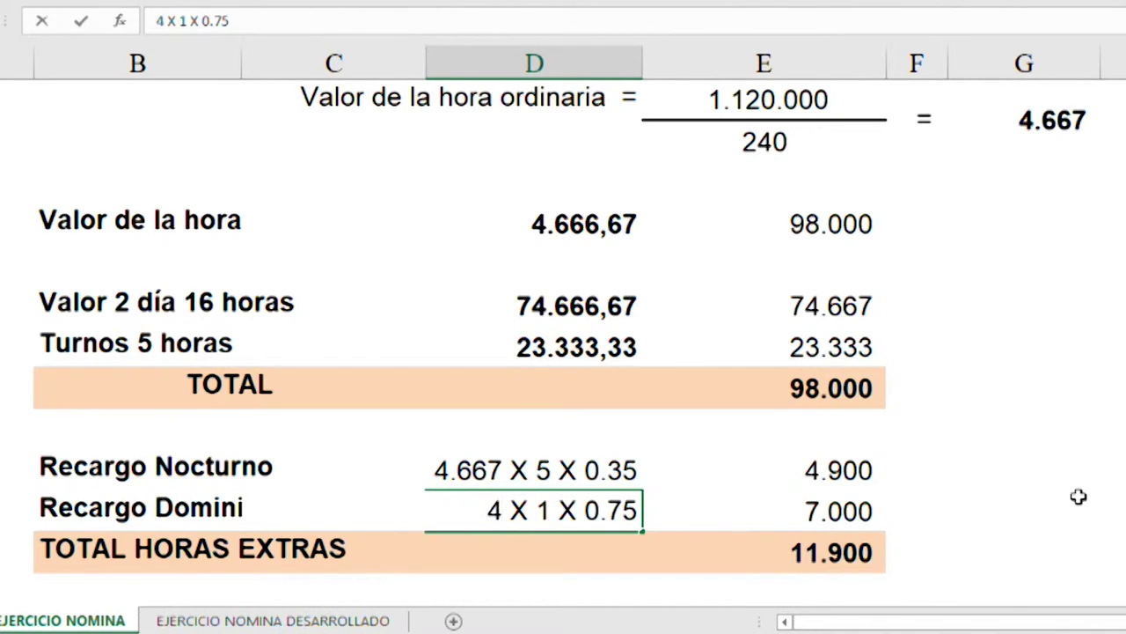
text(.667)
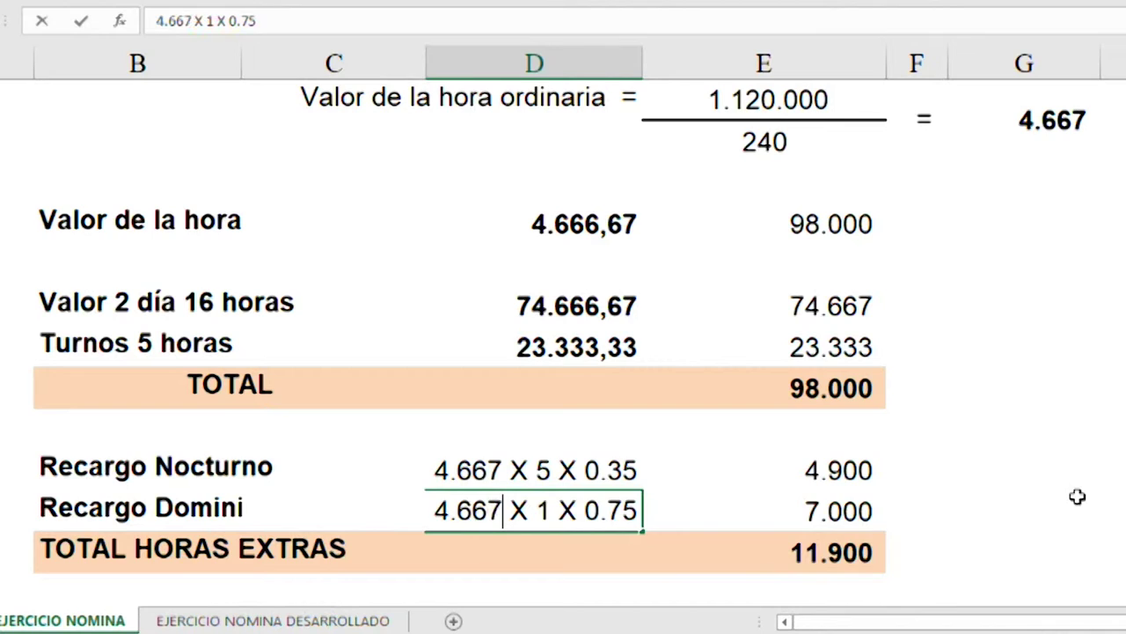
key(Return)
Check the cell reference and multipliers in the fourth employee's night surcharge formula in E80
key(Up)
key(Up)
key(Right)
key(Right)
key(Down)
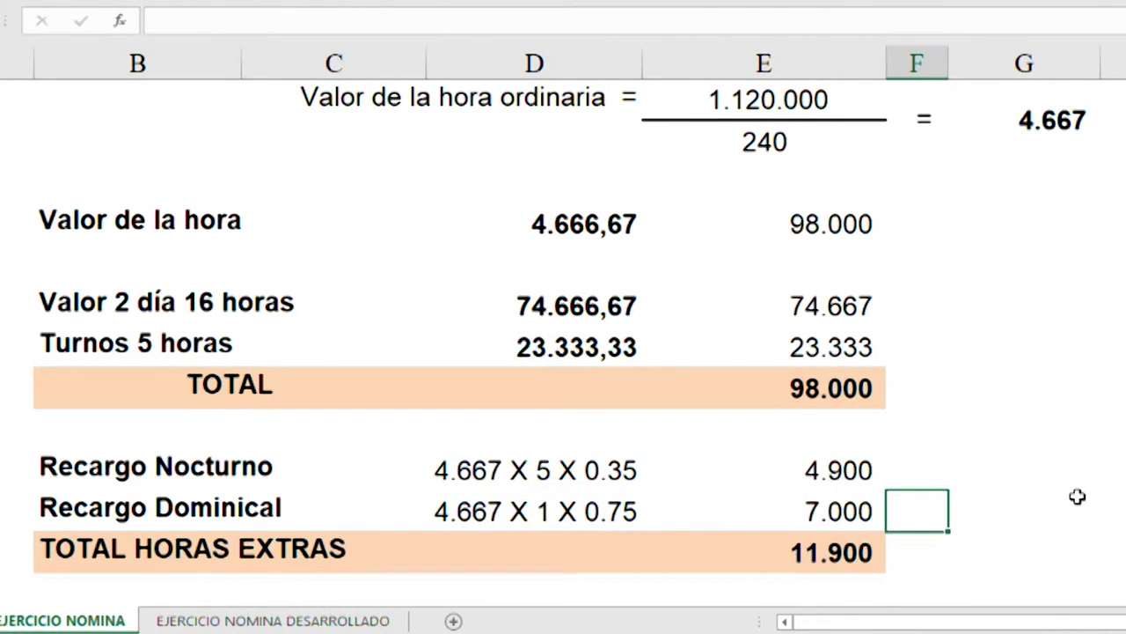
key(Up)
key(Left)
key(F2)
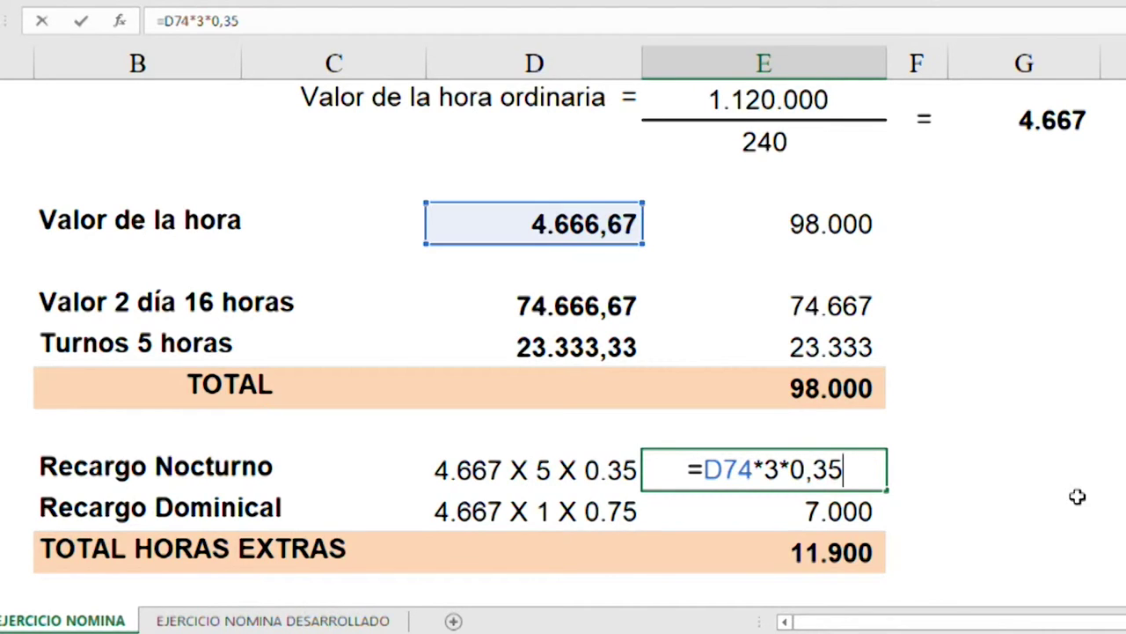
key(Return)
key(Up)
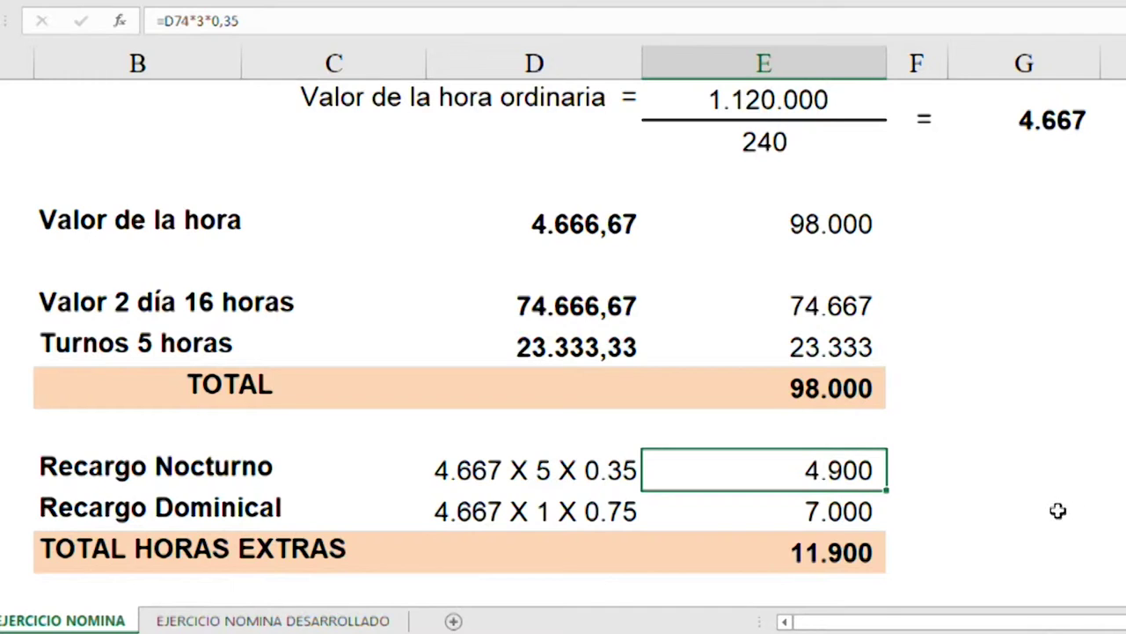
Review the PLANILLA NOMINA table's salary, overtime, transport allowance and total earned values for each employee
scroll(1060, 519, down, 5)
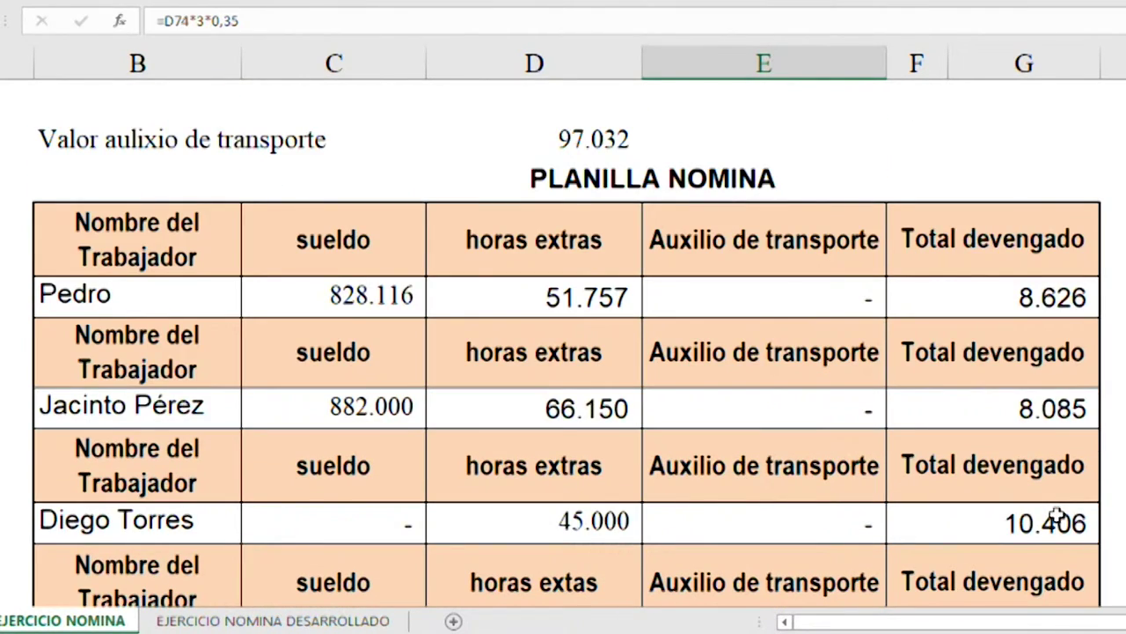
scroll(1056, 519, down, 2)
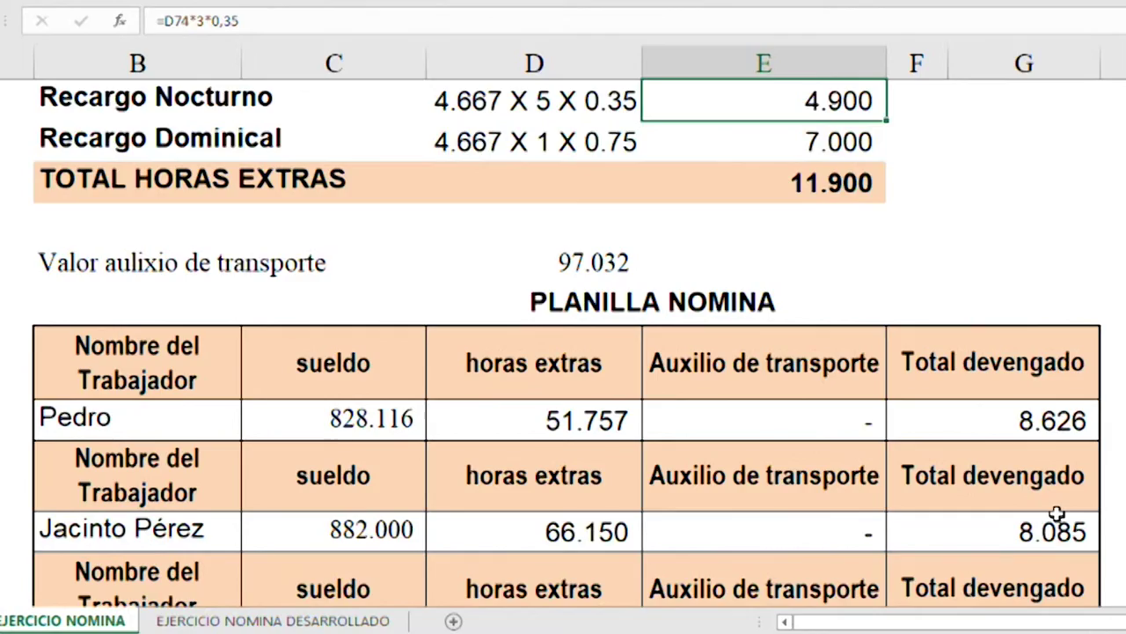
scroll(1056, 514, down, 2)
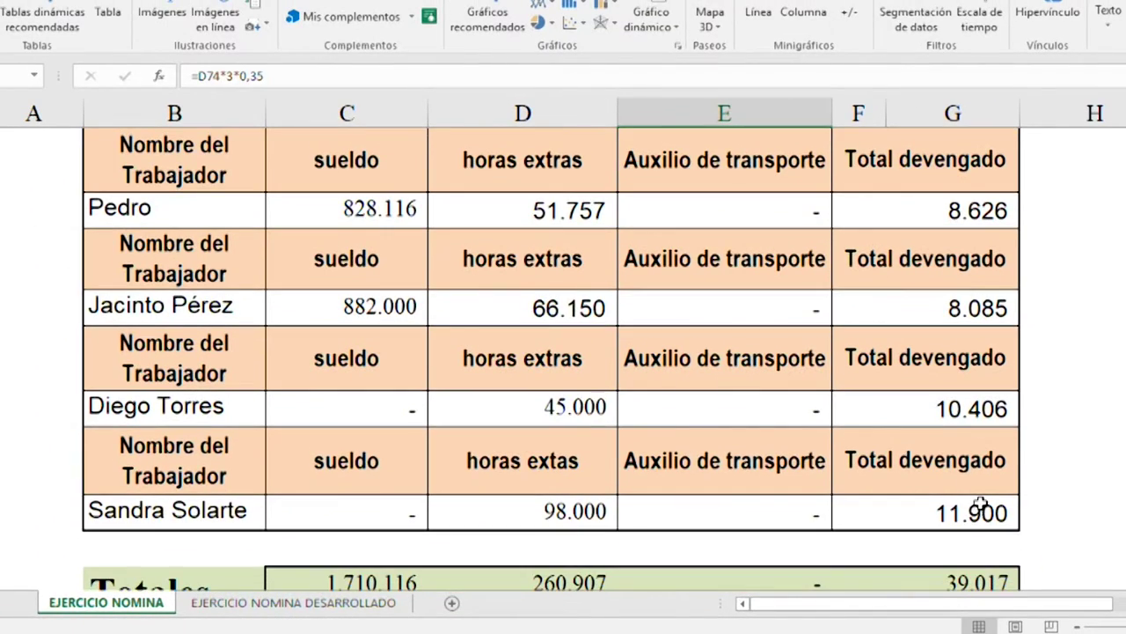
scroll(981, 504, up, 2)
scroll(981, 504, down, 1)
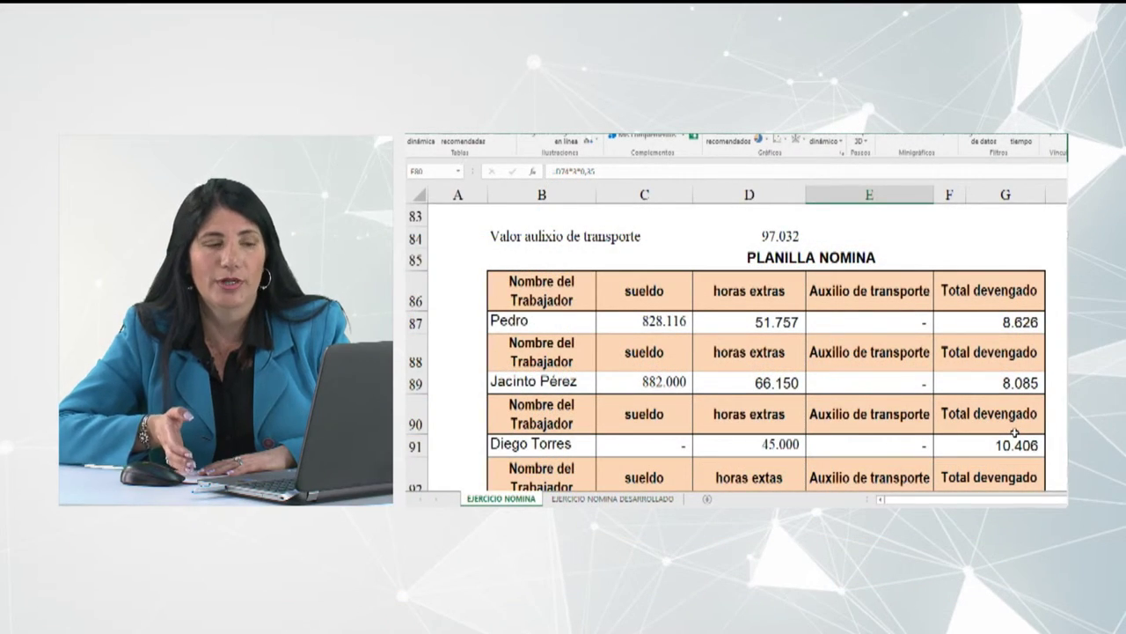
scroll(1011, 431, down, 1)
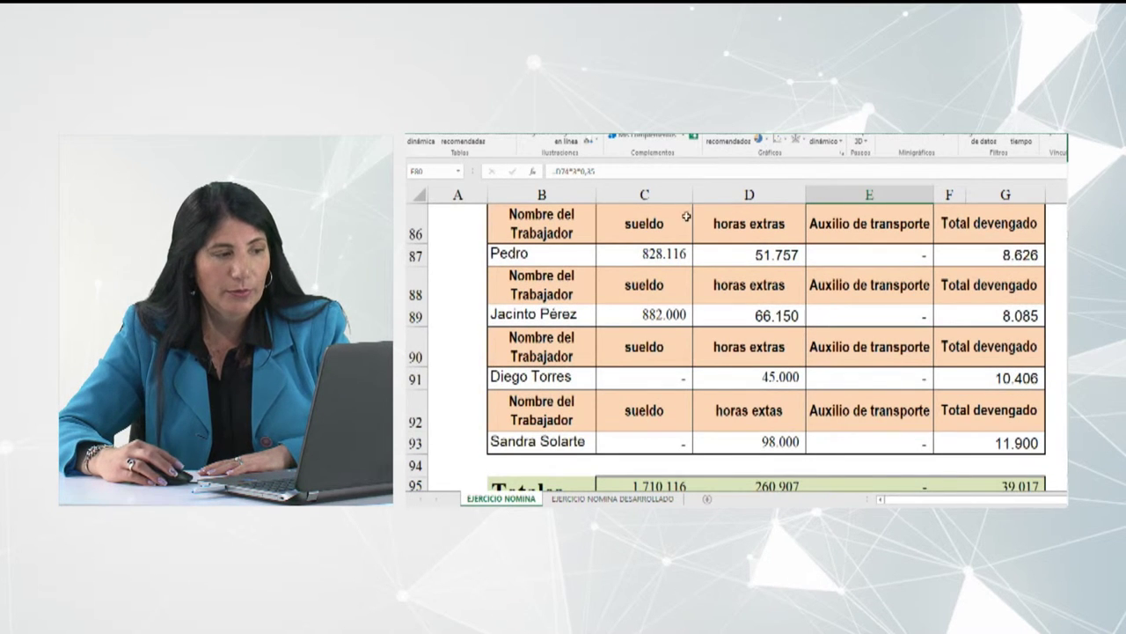
scroll(687, 221, up, 1)
scroll(690, 226, down, 1)
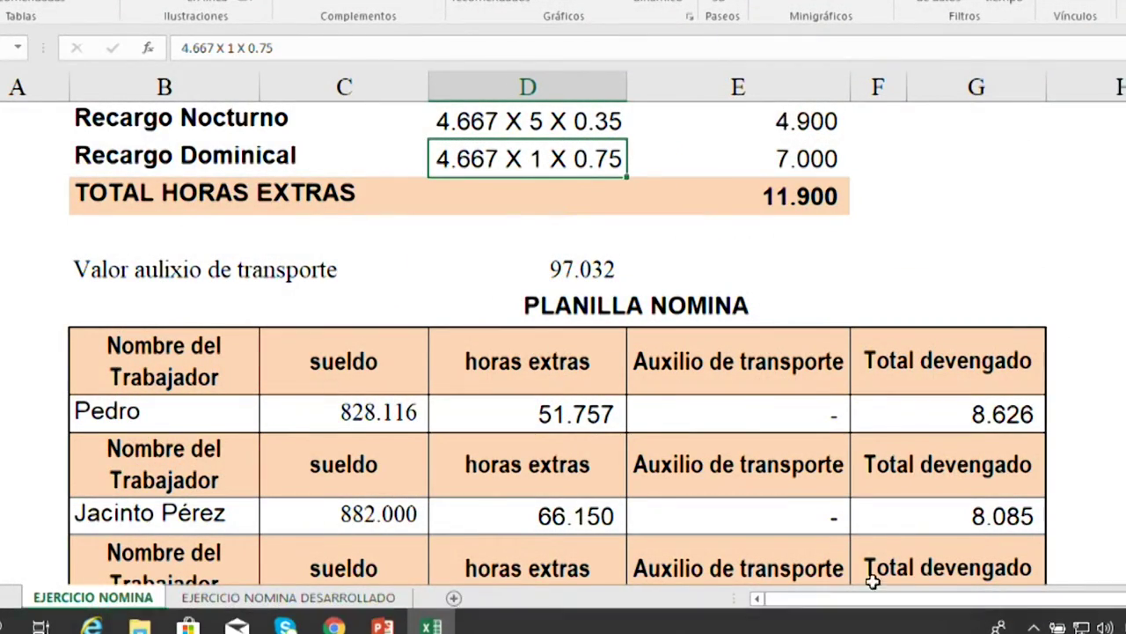
Enter +D84 in E87 to bring the transport allowance into the first employee's payroll row
click(602, 414)
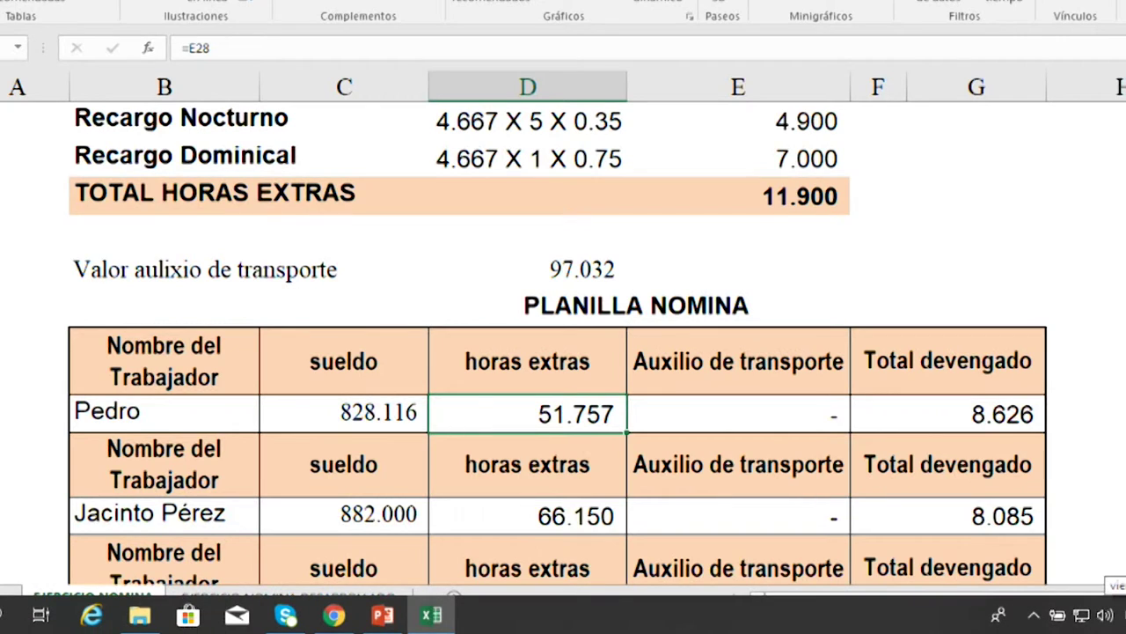
click(738, 414)
text(+)
key(Up)
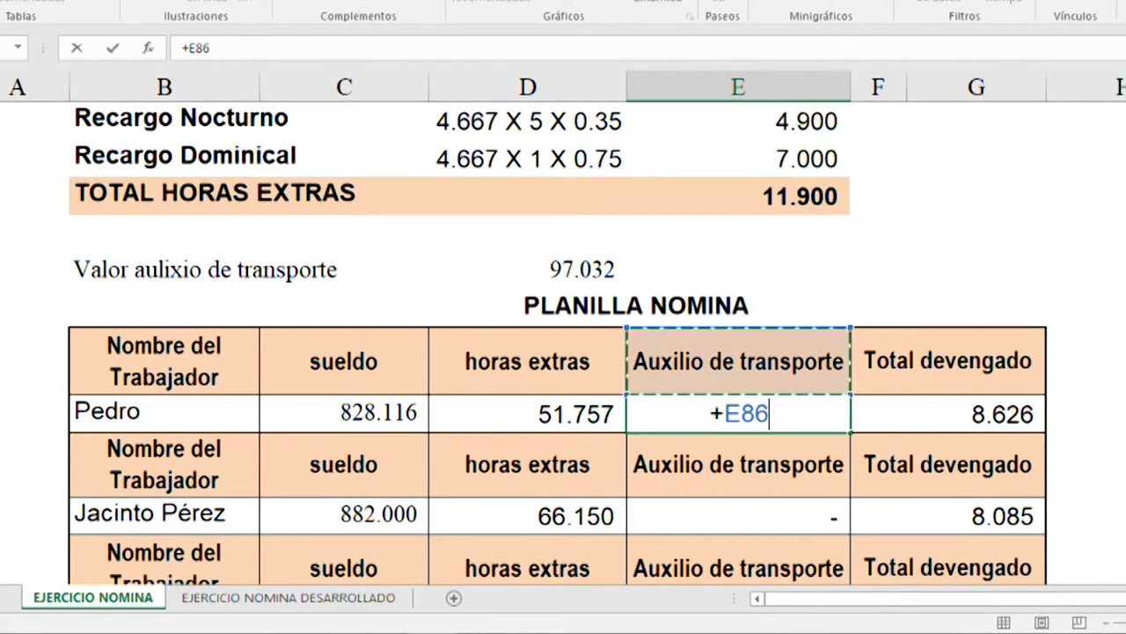
key(Up)
key(Up)
key(Left)
key(Return)
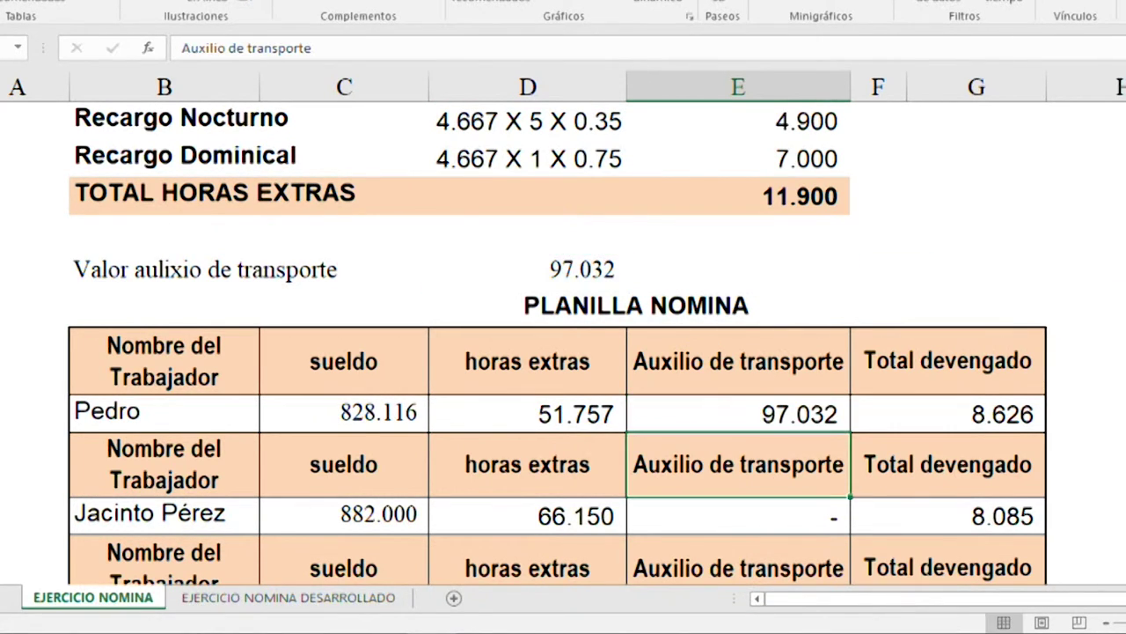
Enter +D84 in E89 to bring the transport allowance into the second employee's payroll row
key(Right)
key(Right)
key(Left)
key(Down)
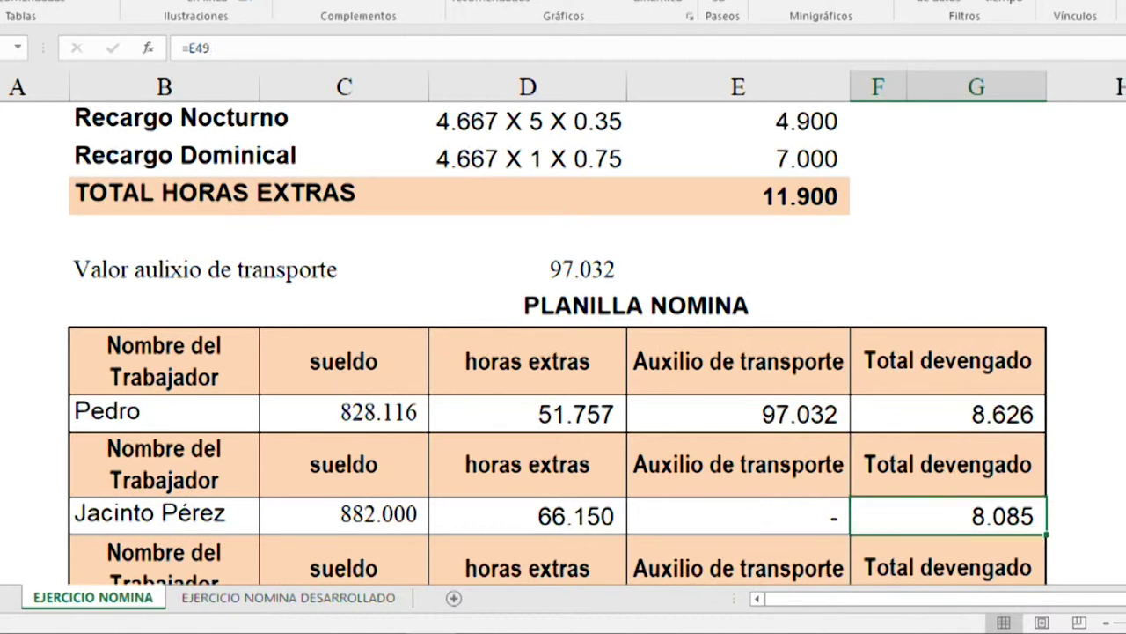
key(Left)
text(+)
key(Up)
key(Up)
key(Up)
key(Up)
key(Up)
key(Left)
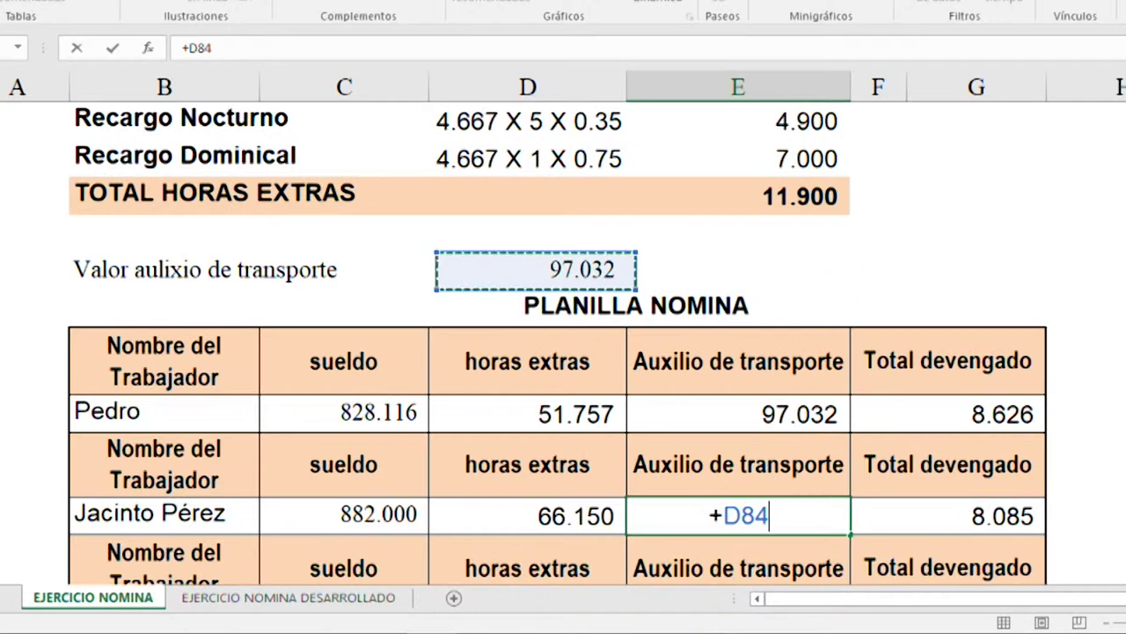
key(Return)
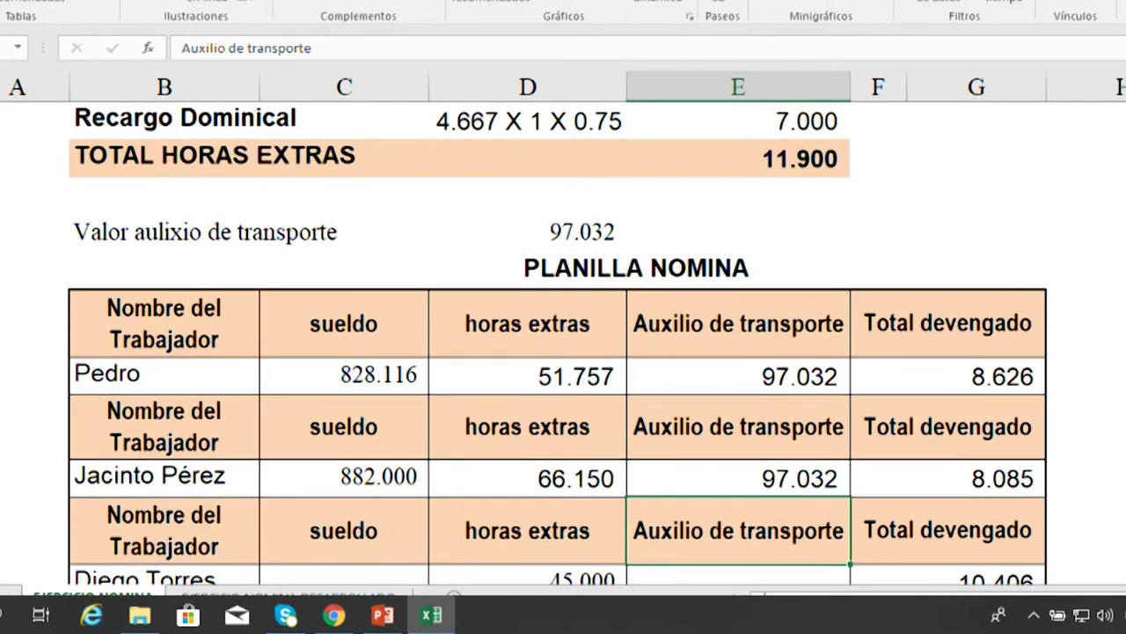
Enter +D84 in E91 to bring the transport allowance into the third employee's payroll row
key(Down)
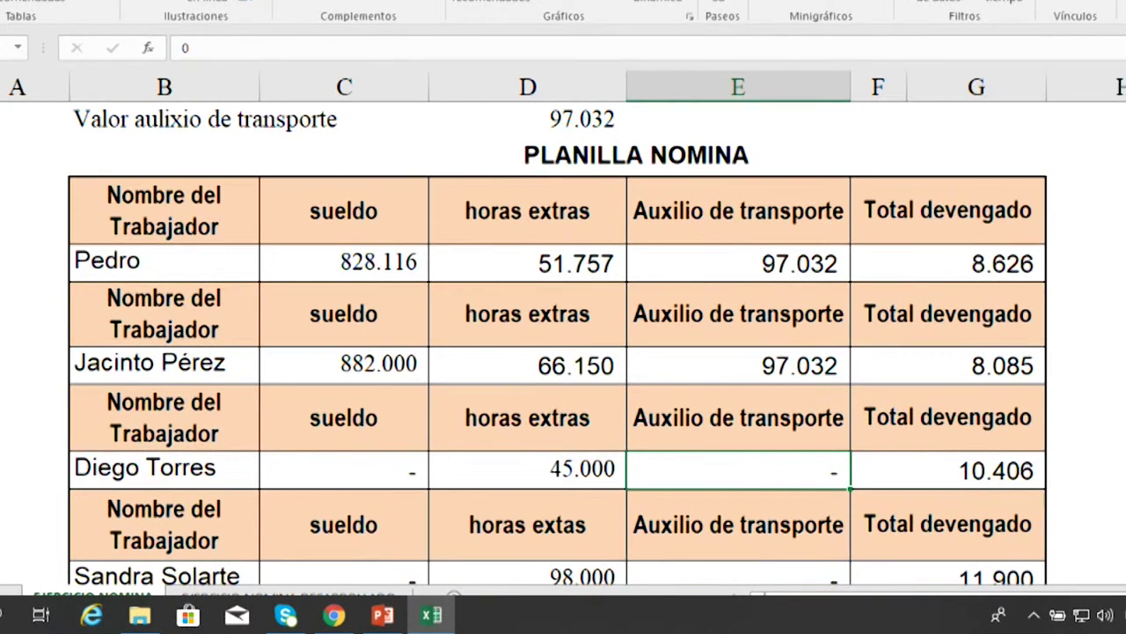
text(+)
key(Up)
key(Up)
key(Up)
key(Up)
key(Up)
key(Up)
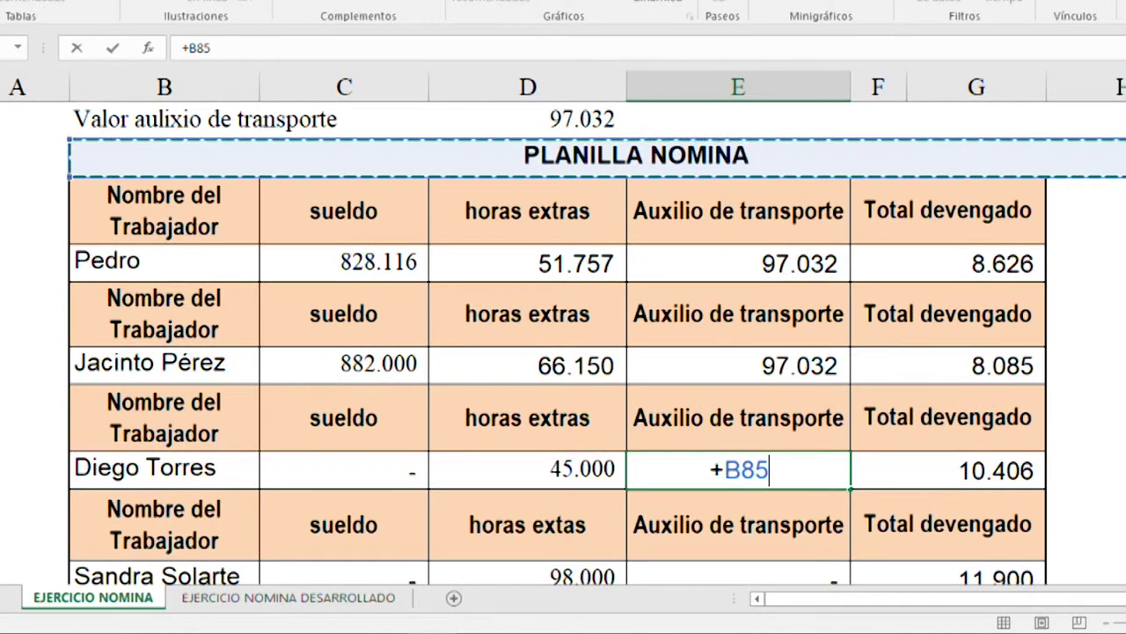
key(Up)
key(Left)
key(Return)
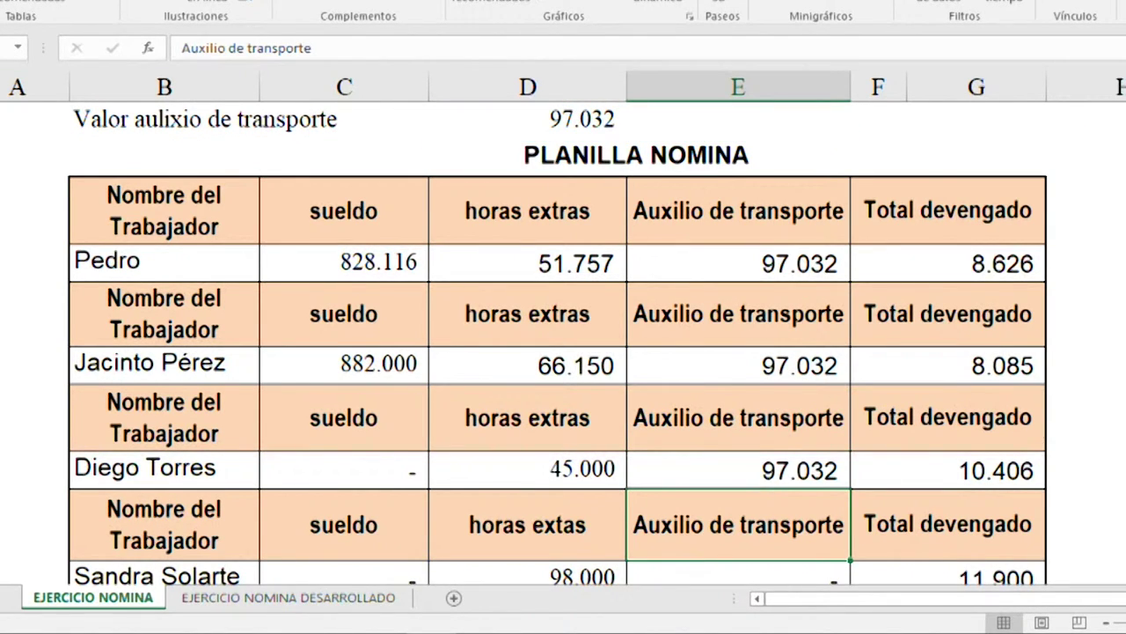
Enter +D84 in E93 to bring the transport allowance into the fourth employee's payroll row
key(Down)
key(Up)
key(Down)
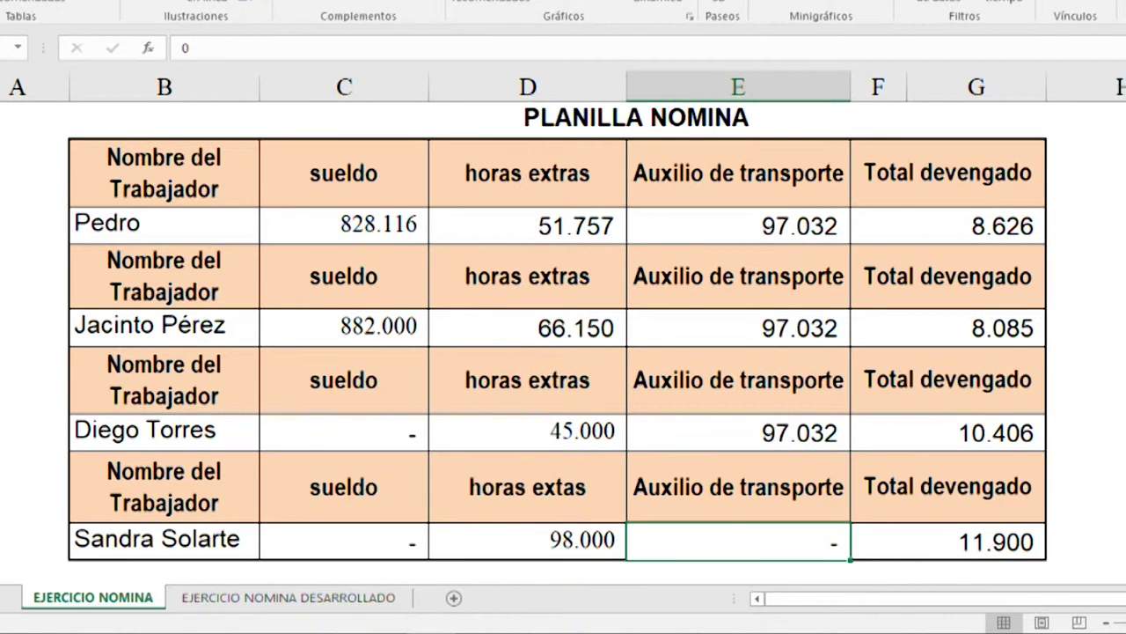
text(+)
key(Up)
key(Up)
key(Up)
key(Up)
key(Up)
key(Up)
key(Up)
key(Up)
key(Up)
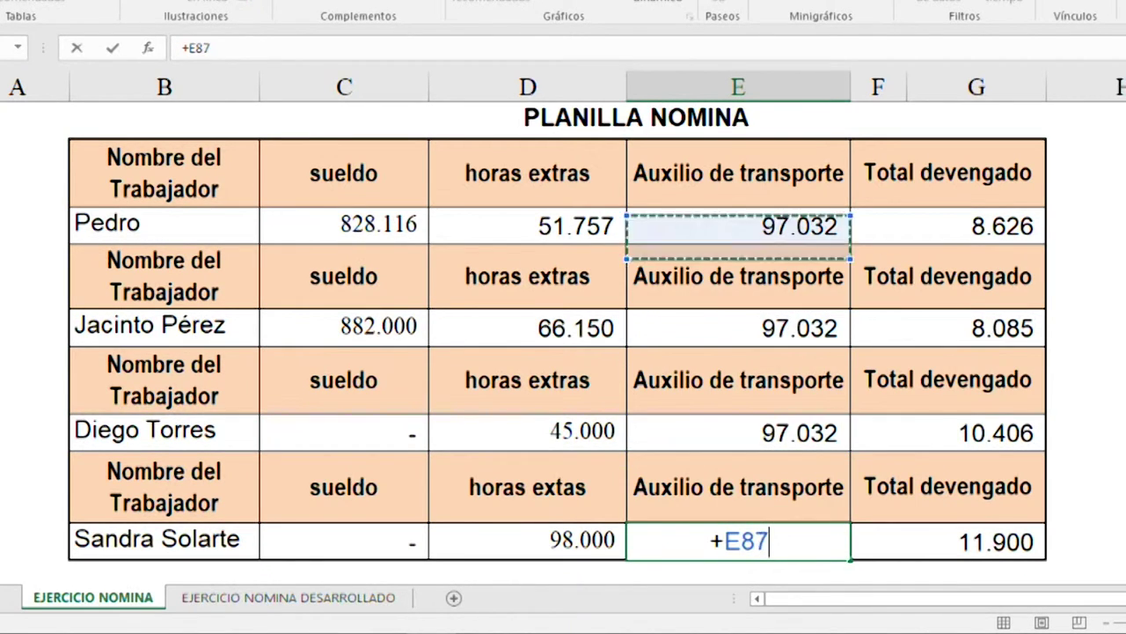
key(Left)
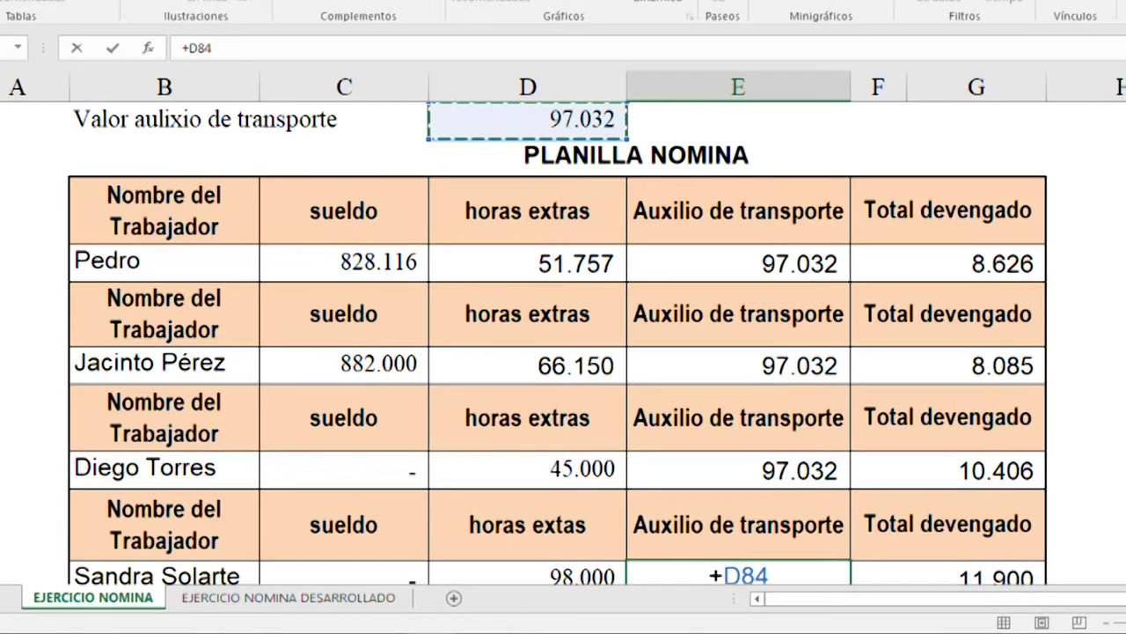
key(Return)
key(Down)
key(Down)
key(Down)
key(Down)
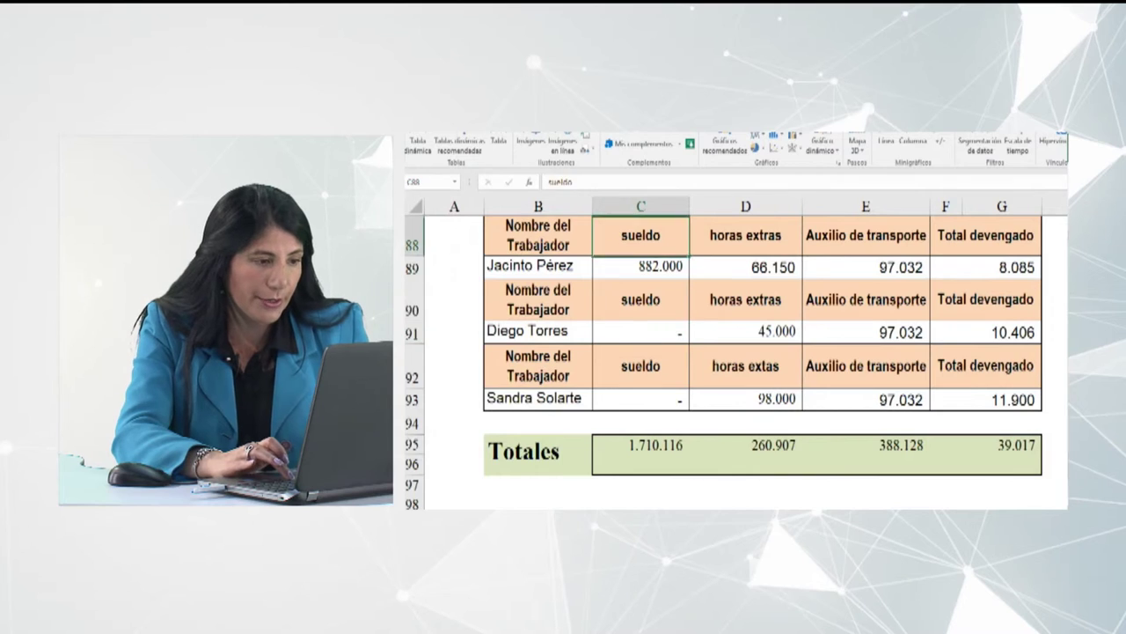
Enter a reference to D53 in C91 as the third employee's salary in the payroll table
scroll(731, 352, up, 1)
key(Down)
key(Down)
key(Down)
key(Down)
key(Down)
text(+)
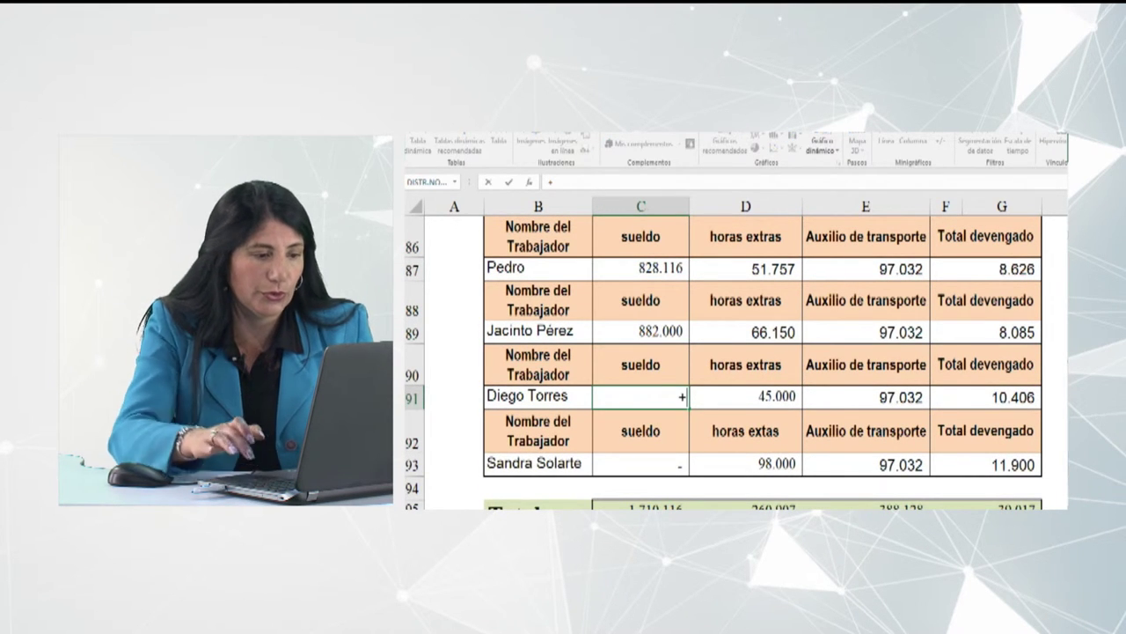
scroll(777, 351, up, 5)
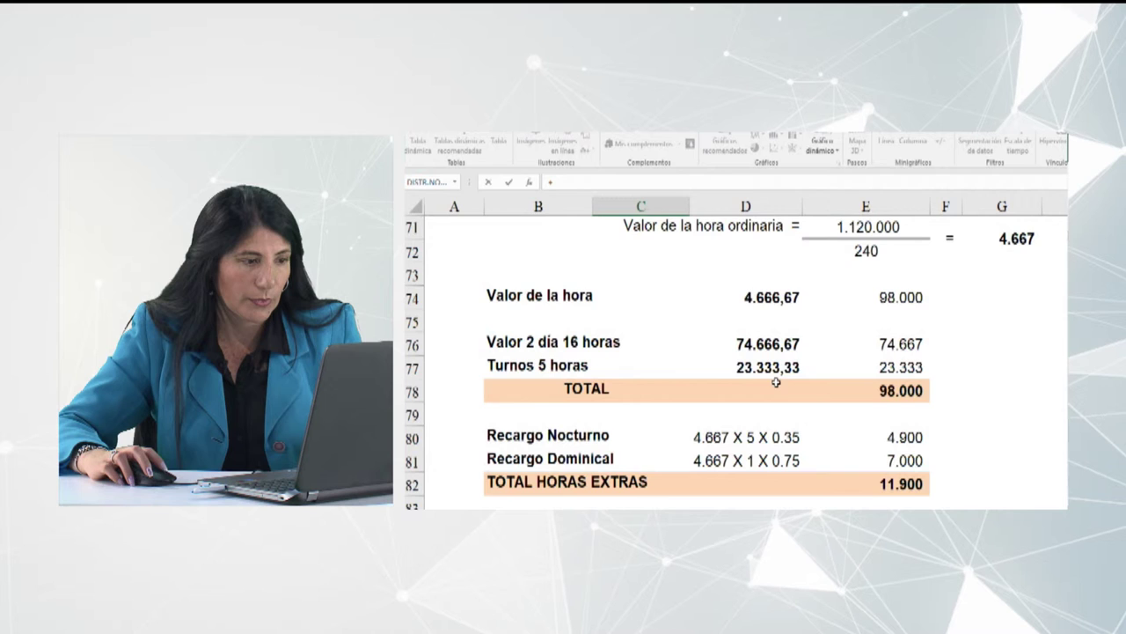
scroll(775, 381, up, 2)
scroll(775, 381, up, 4)
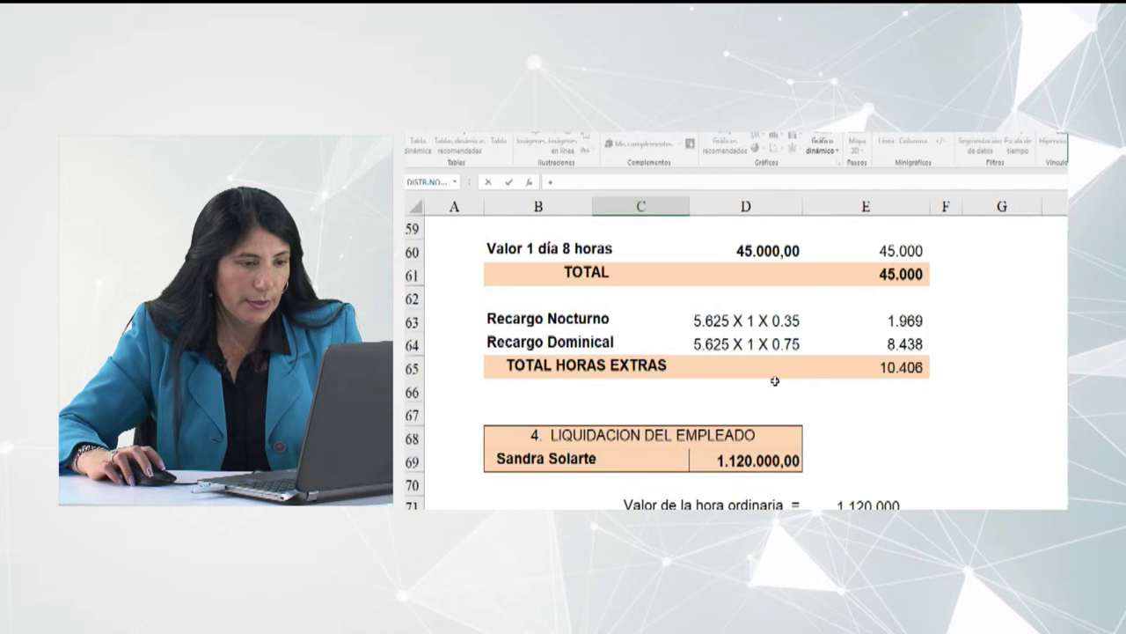
scroll(775, 381, up, 2)
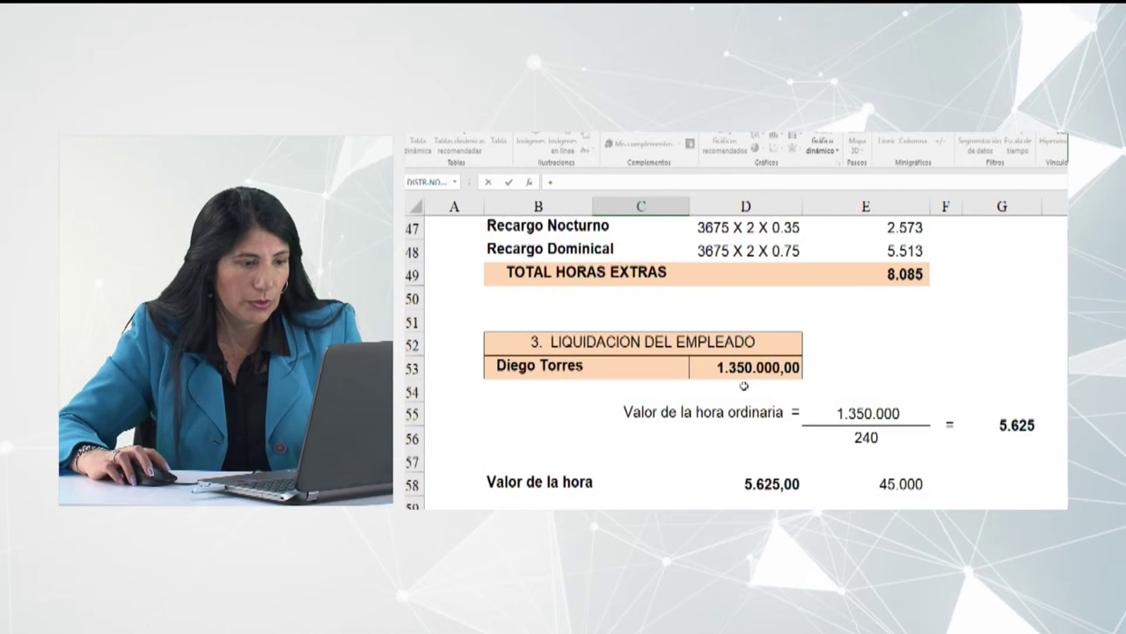
click(747, 369)
key(Return)
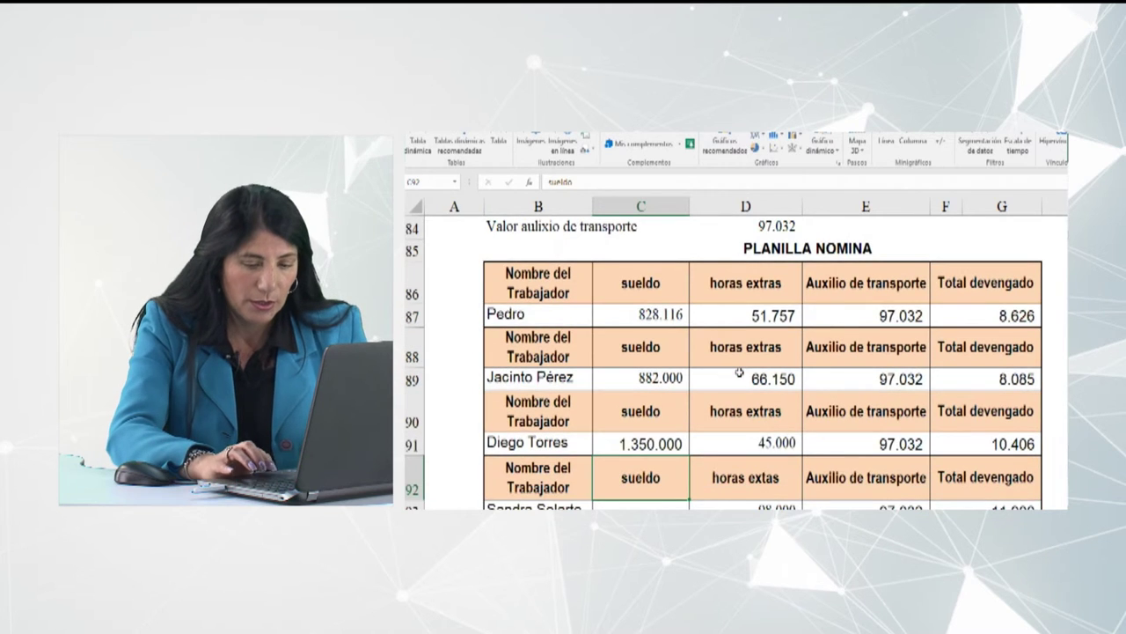
Re-enter the third employee's salary reference in C91, linking it to the settlement salary in D53
key(Return)
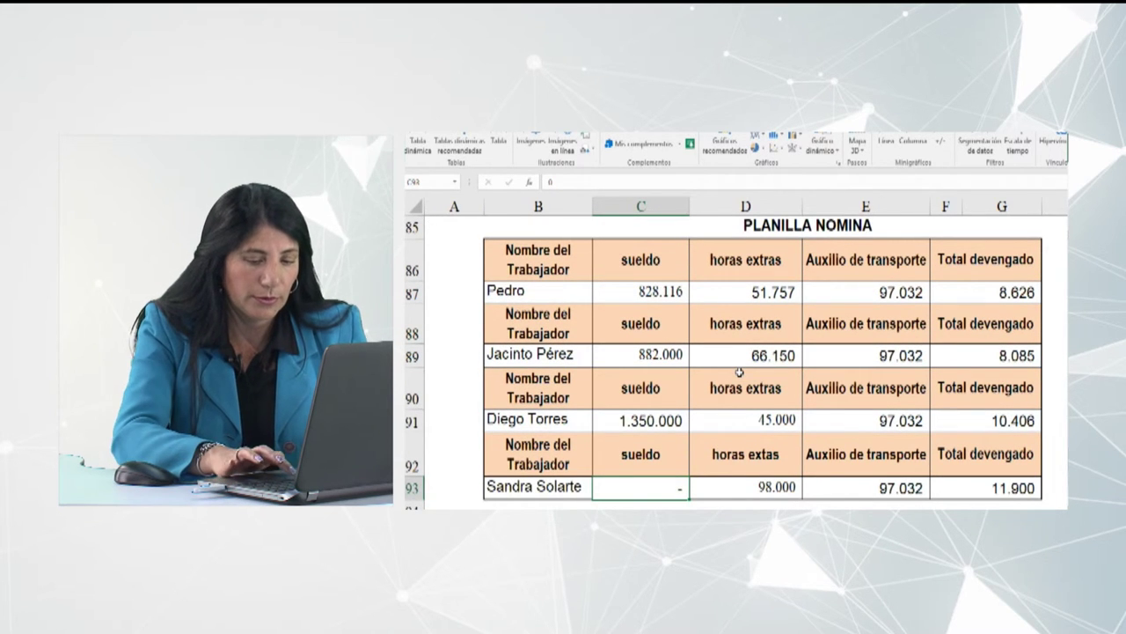
key(Up)
key(Up)
text(+)
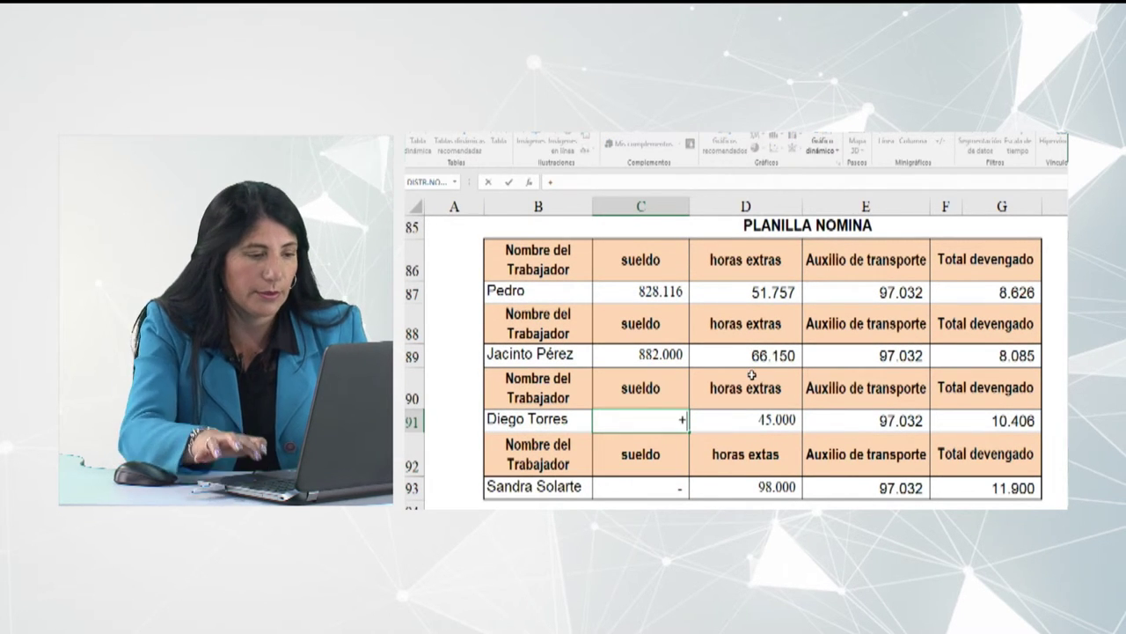
scroll(667, 300, up, 7)
click(701, 355)
scroll(741, 368, up, 5)
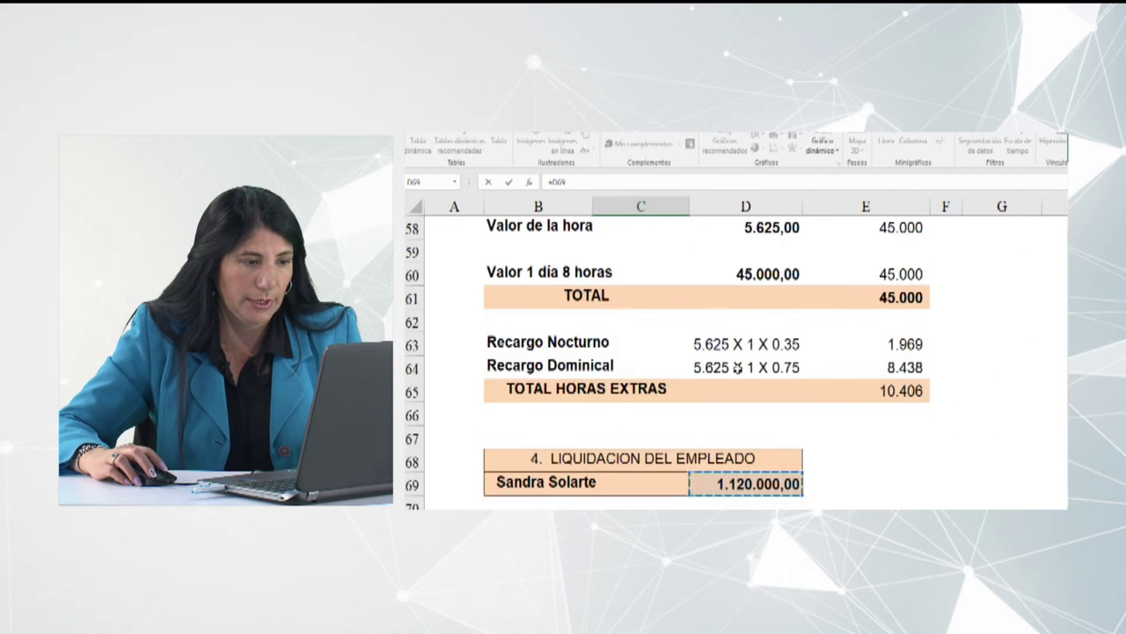
click(758, 317)
key(Return)
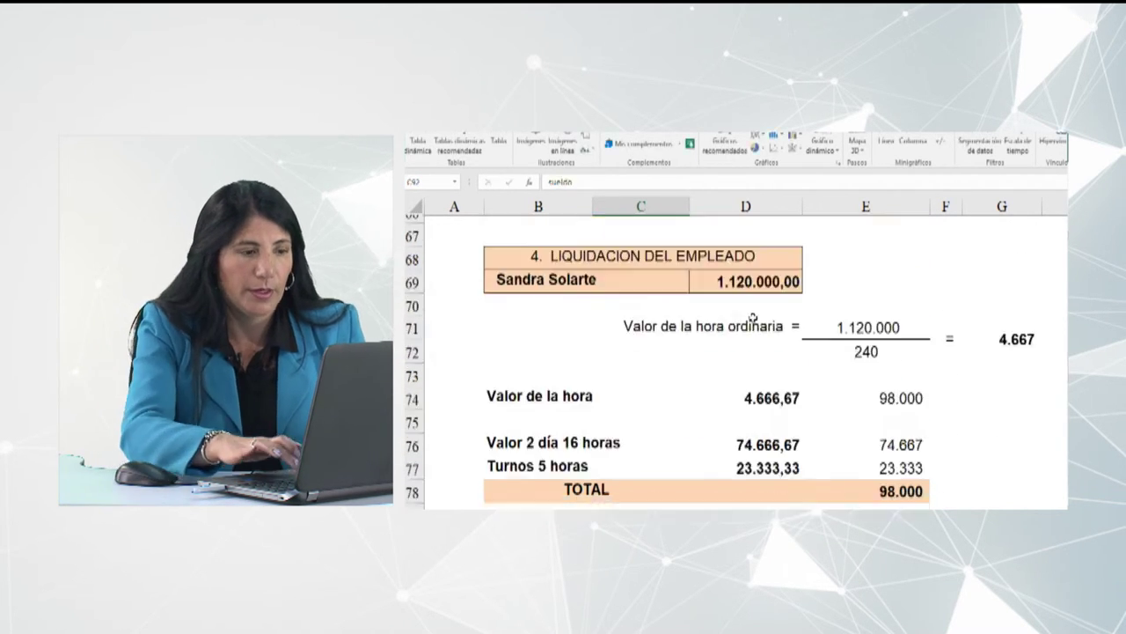
Enter +D69 in C93 as the fourth employee's salary, and check the salary total formula in C95
key(Down)
text(+)
scroll(704, 372, up, 7)
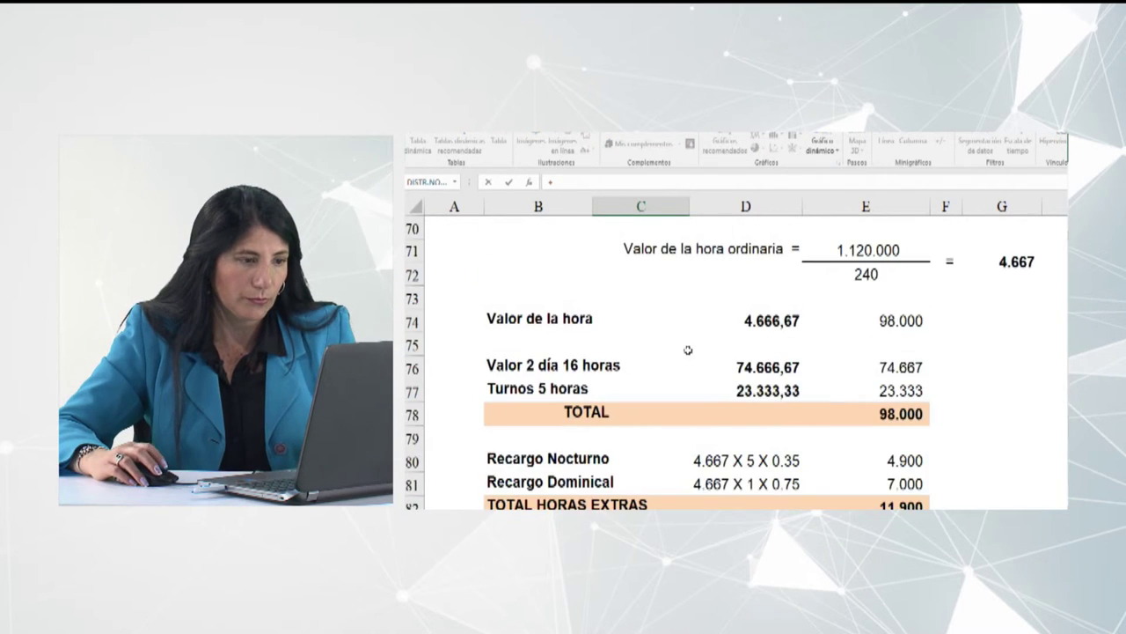
click(757, 345)
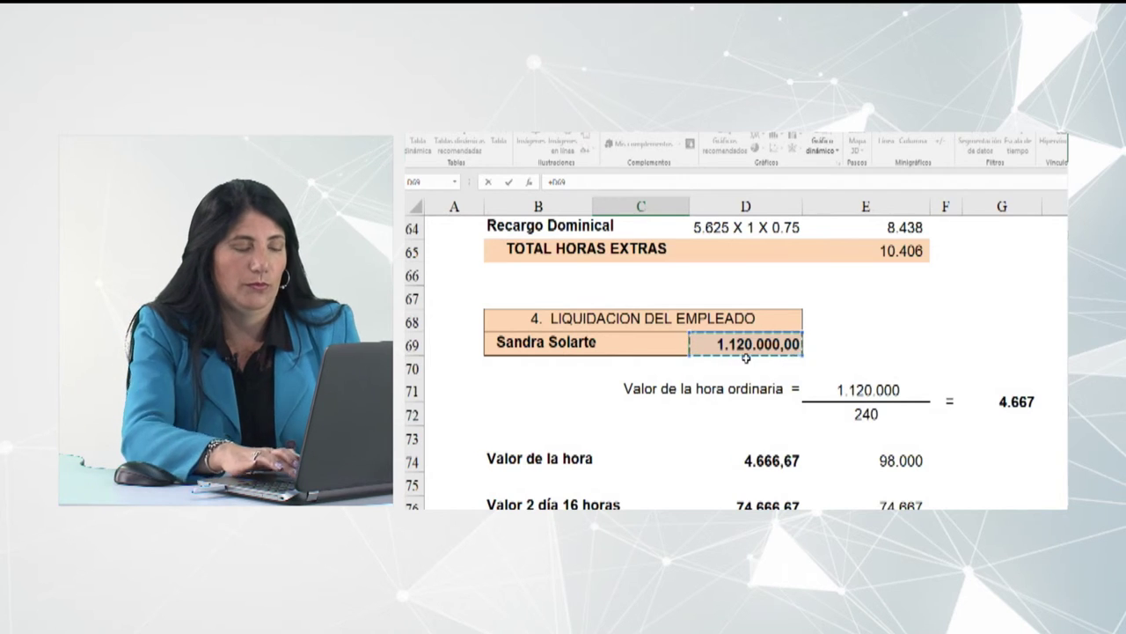
key(Return)
scroll(672, 296, down, 2)
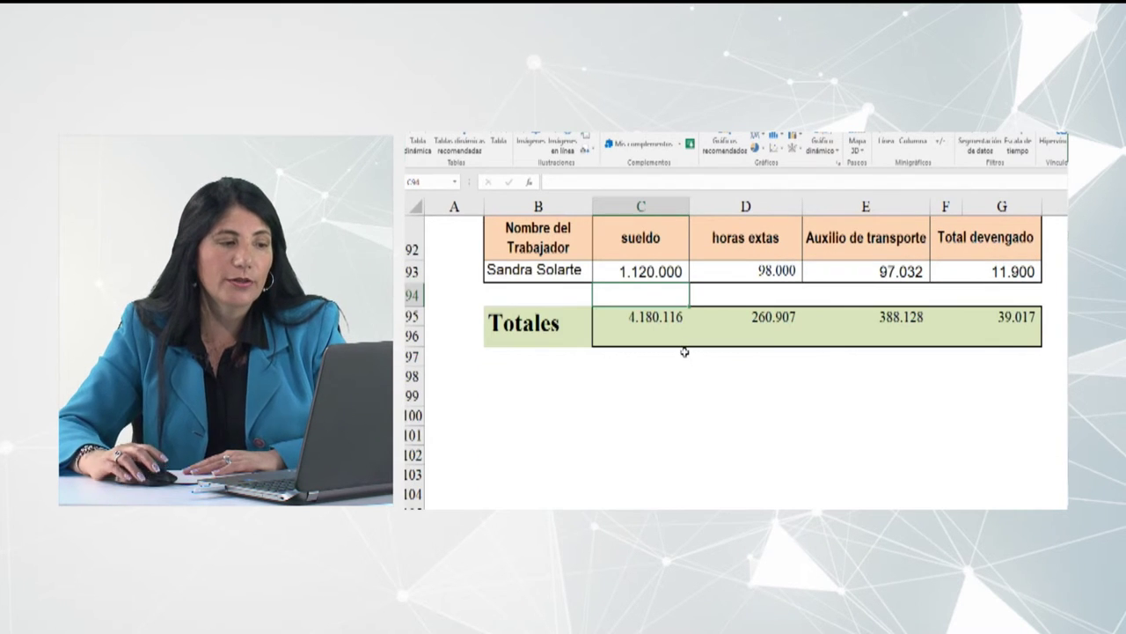
click(655, 317)
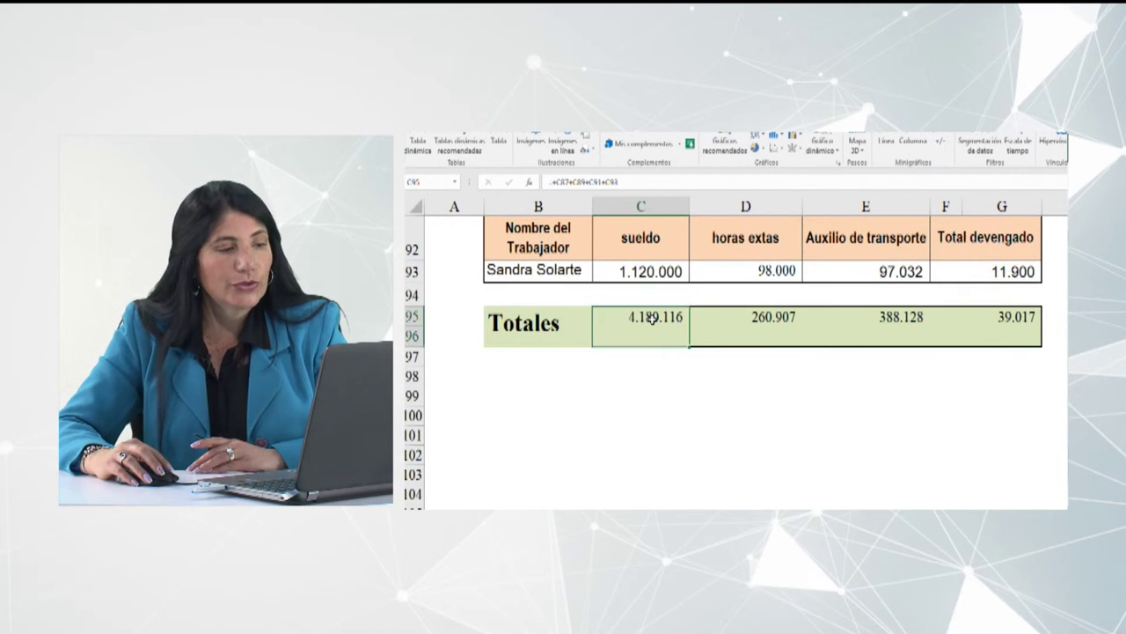